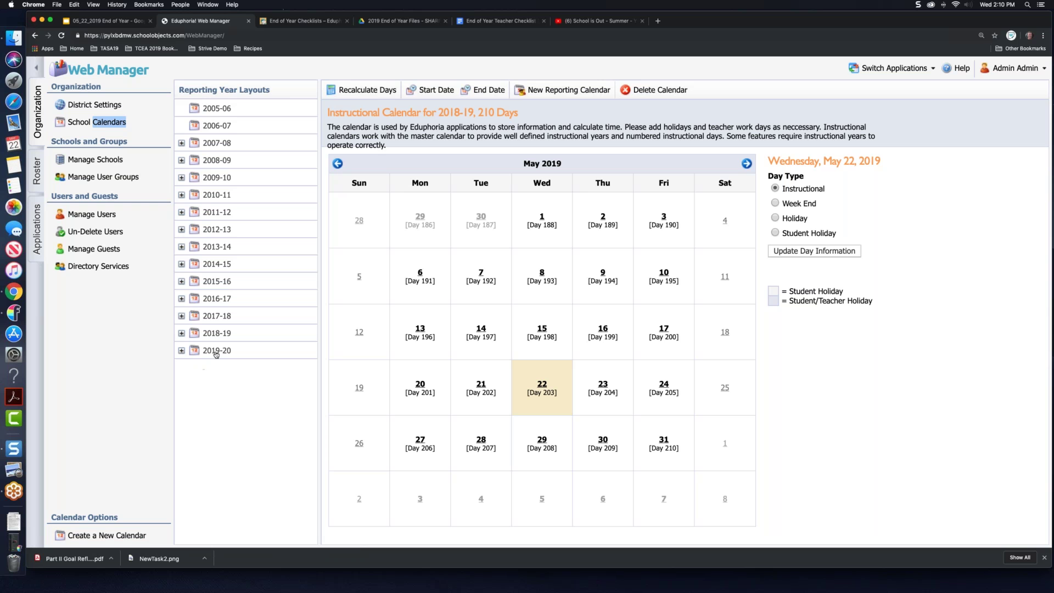
Step: Expand the 2019-20 reporting layout, then show the 2018-19 instructional calendar
click(183, 350)
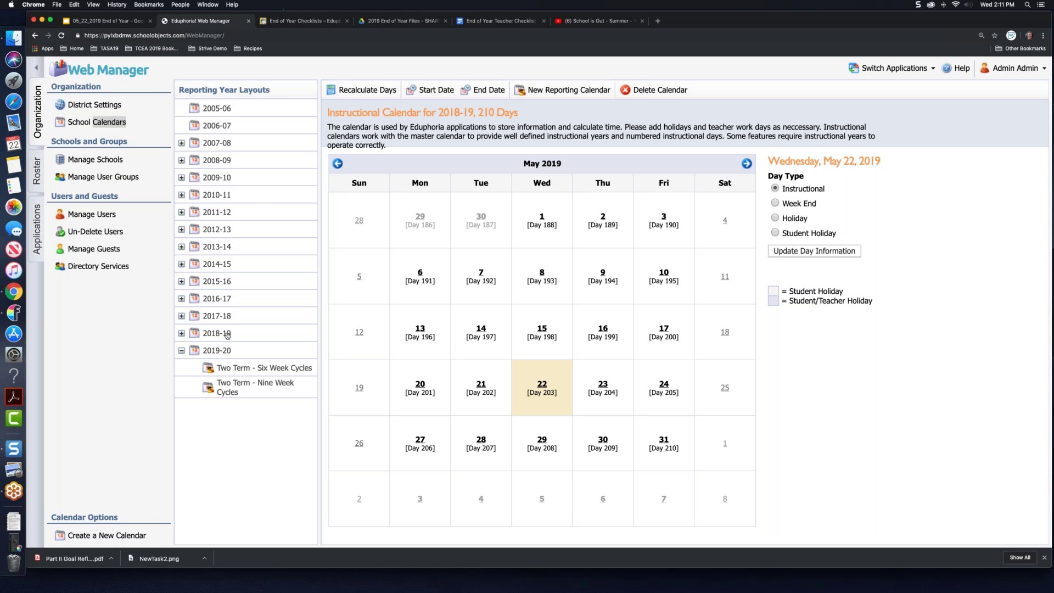
click(227, 334)
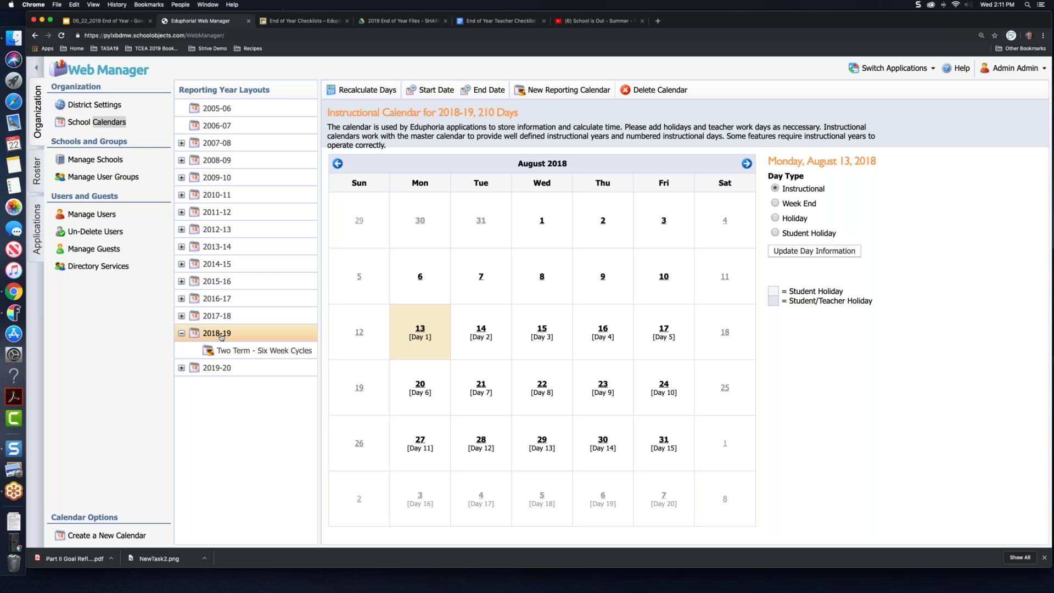
Step: Start a new instructional calendar with June 3, 2019 as the first day
click(122, 537)
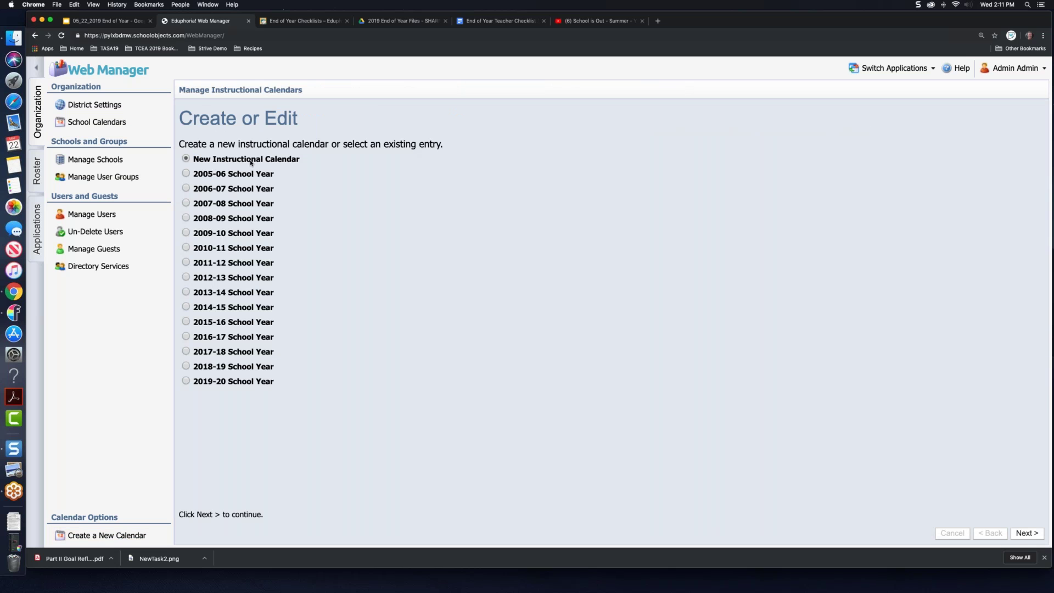
click(1026, 534)
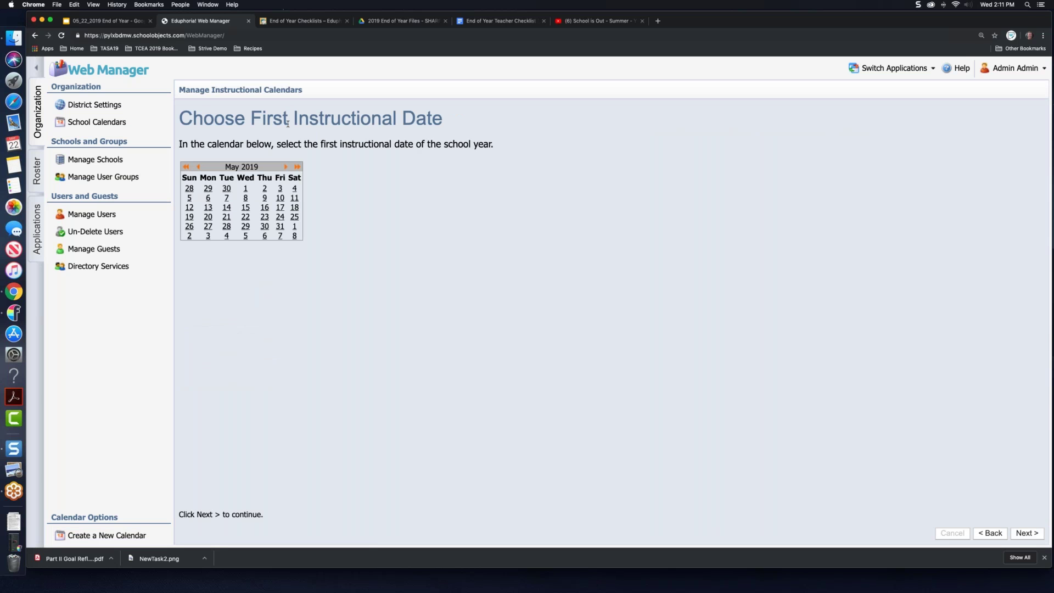
click(285, 167)
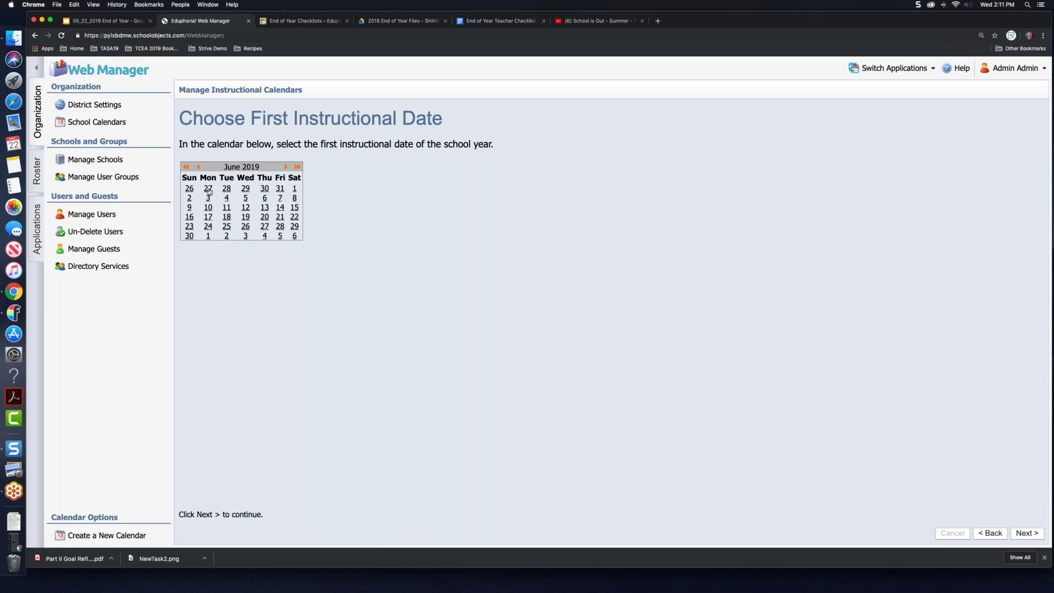
click(209, 198)
click(1027, 533)
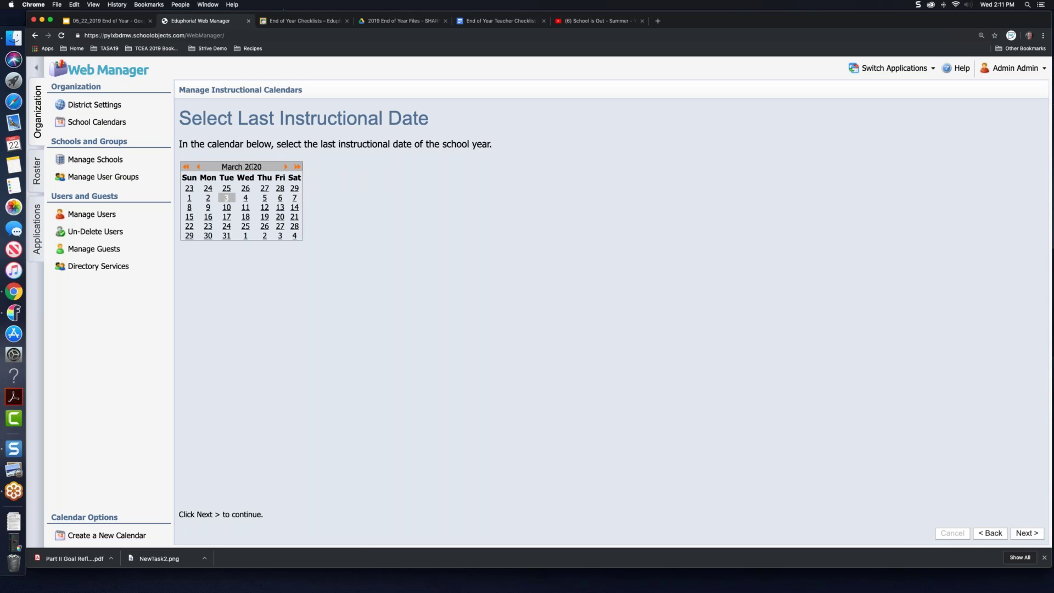
Step: Set July 18, 2019 as the last instructional day
click(197, 168)
click(197, 168)
click(198, 168)
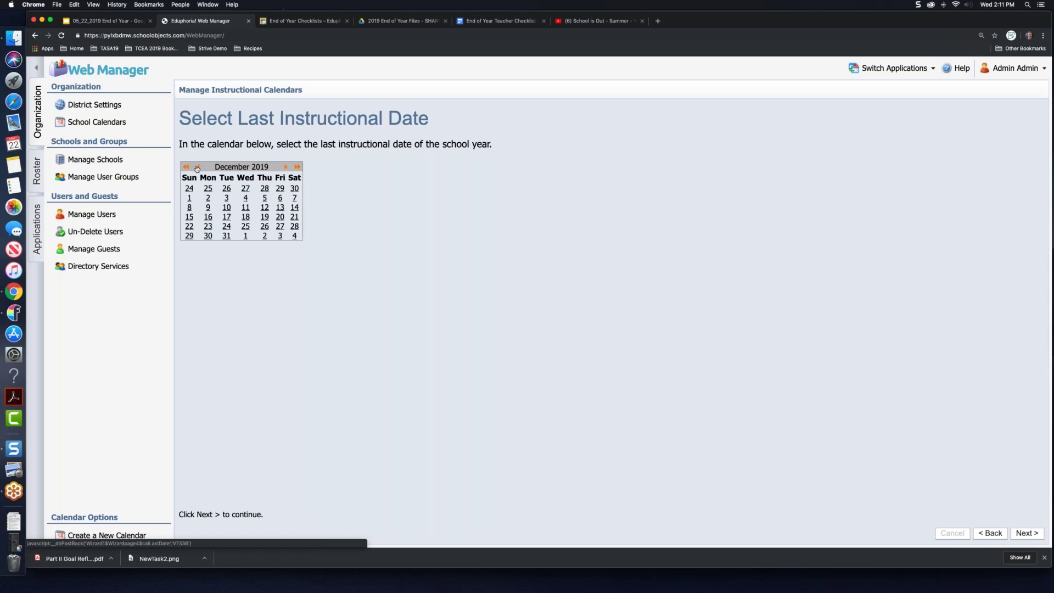
click(197, 169)
click(197, 168)
click(197, 168)
click(197, 168)
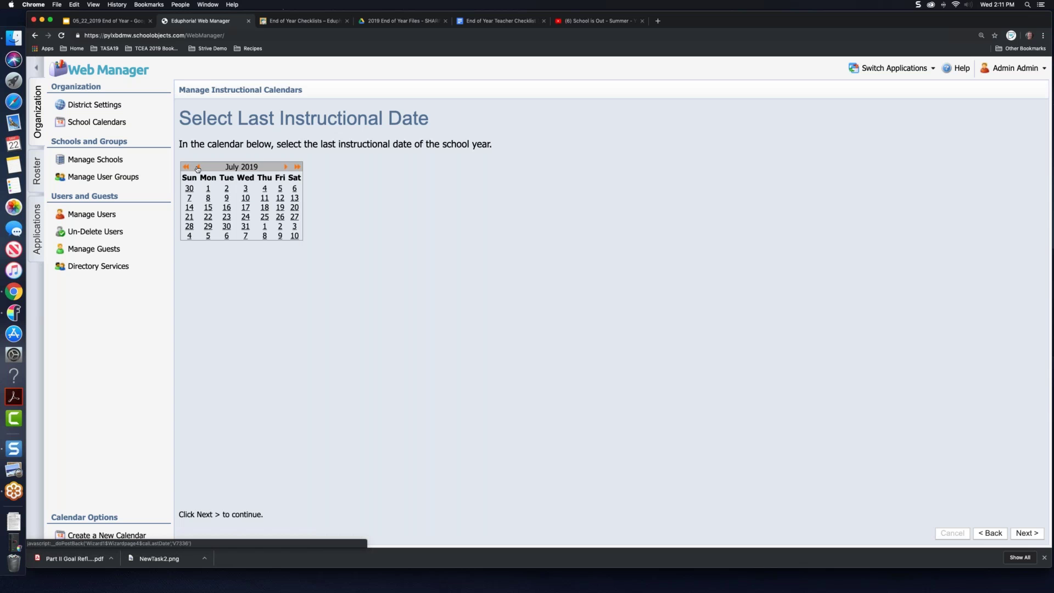
click(264, 207)
Step: Choose Two Terms - Six Week Cycles reporting and create the calendar for editing
click(1020, 538)
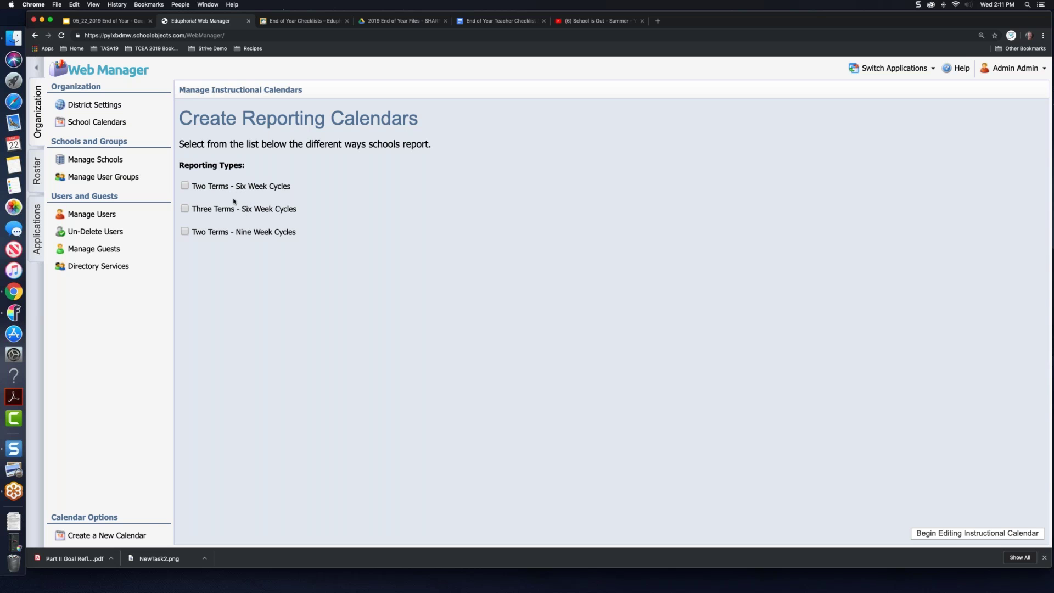
click(224, 188)
click(991, 535)
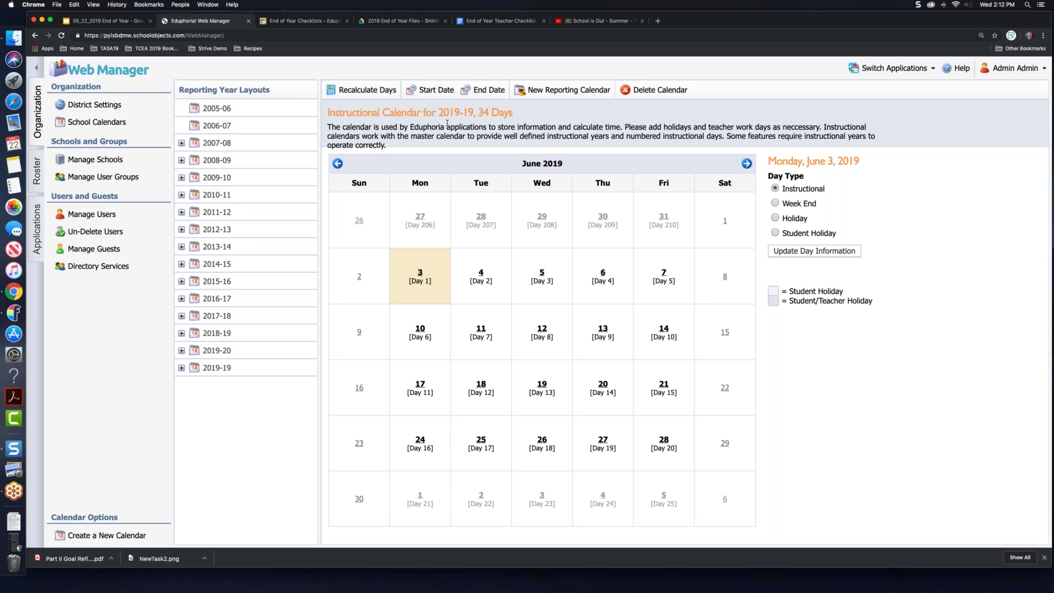
Step: Expand the new 2019-19 layout, then go to Manage Schools
click(181, 369)
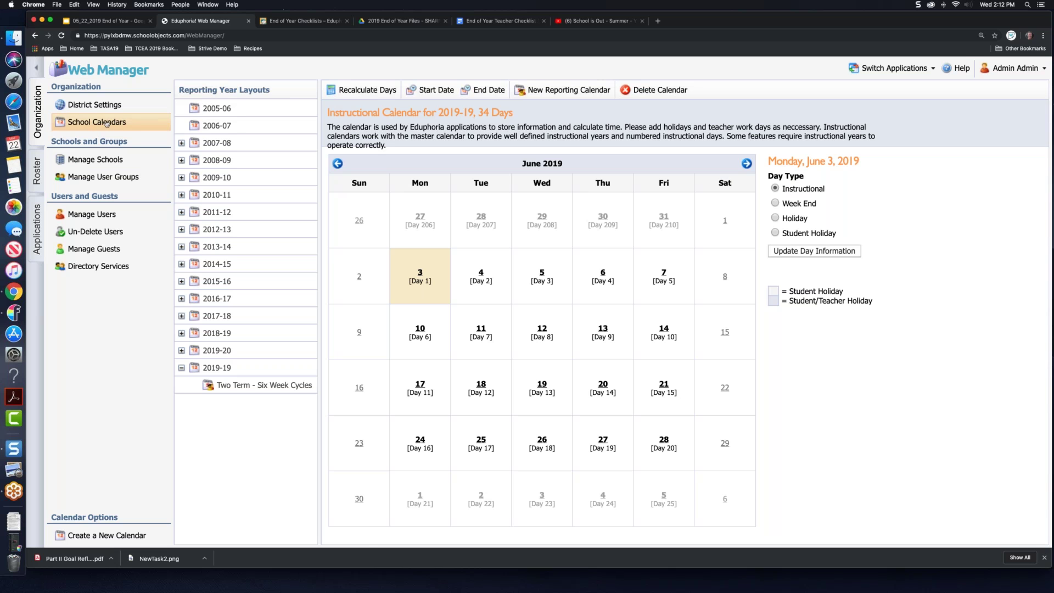
click(112, 160)
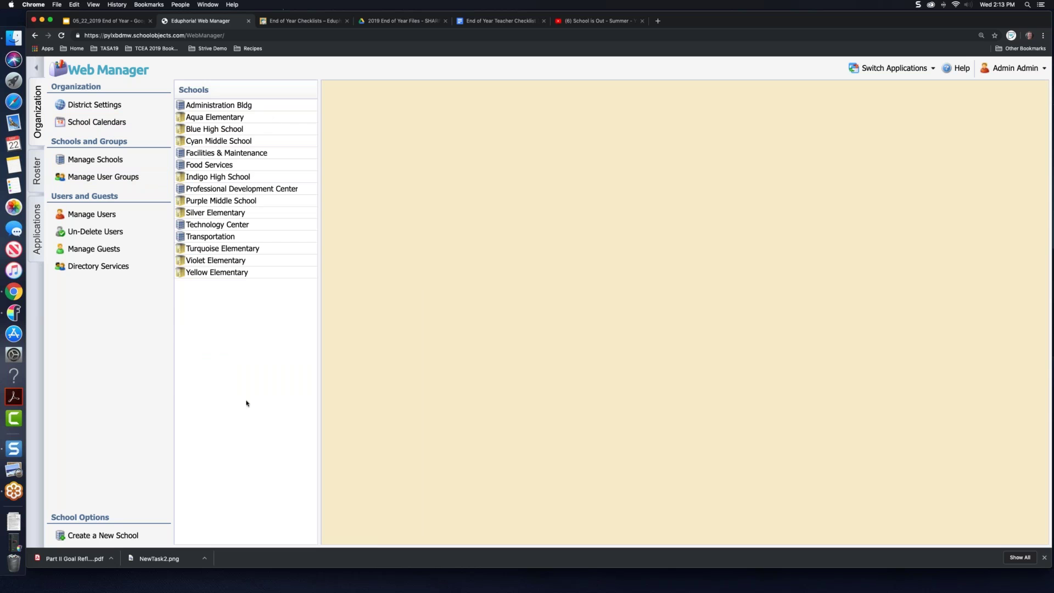
Step: Open Aqua Elementary's settings, review its Licenses tab, and return to its General details
click(108, 162)
click(201, 119)
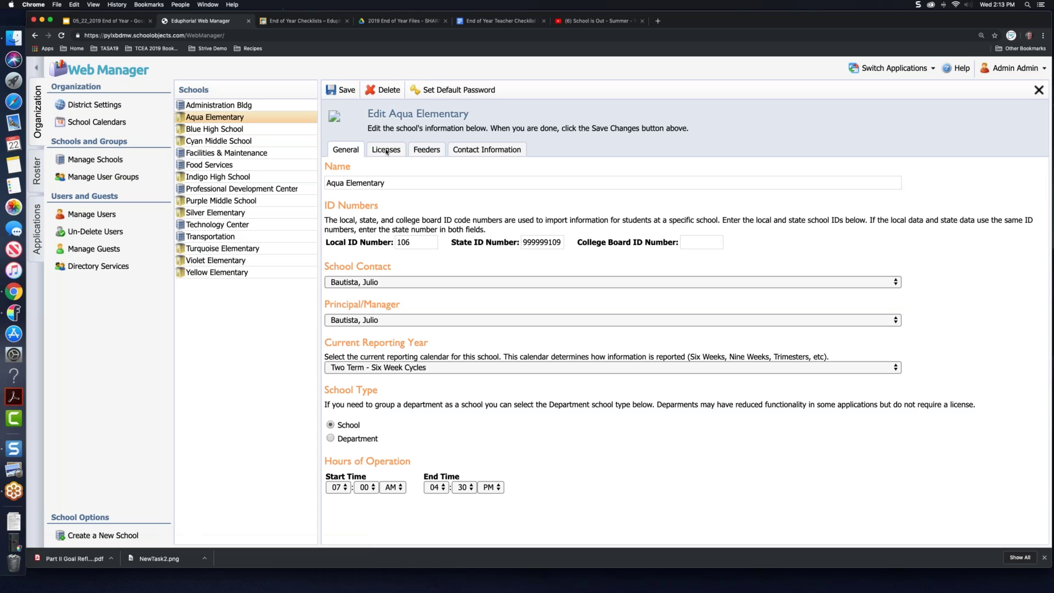
click(389, 152)
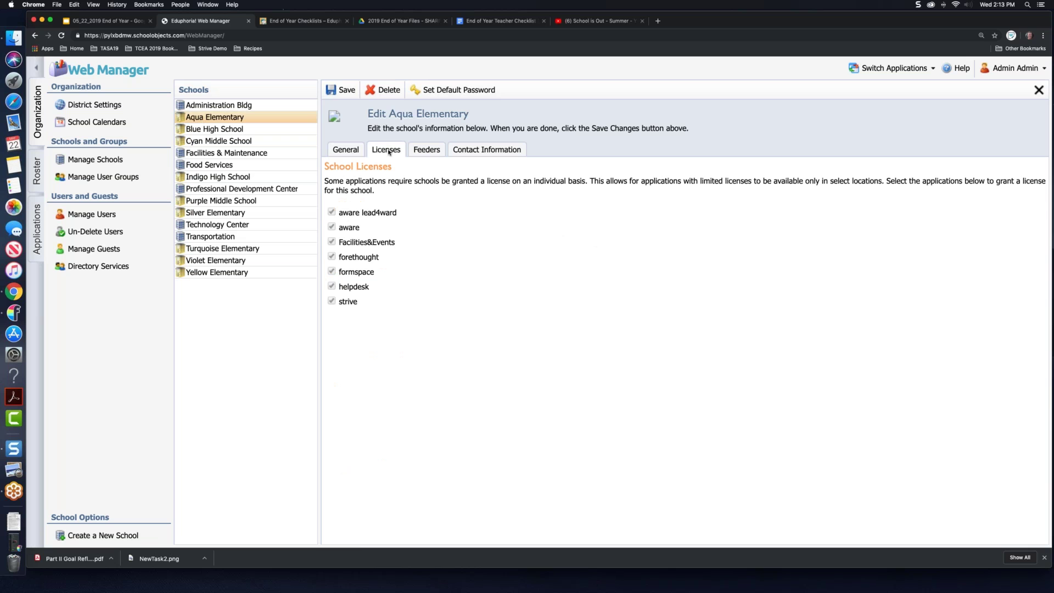
click(355, 151)
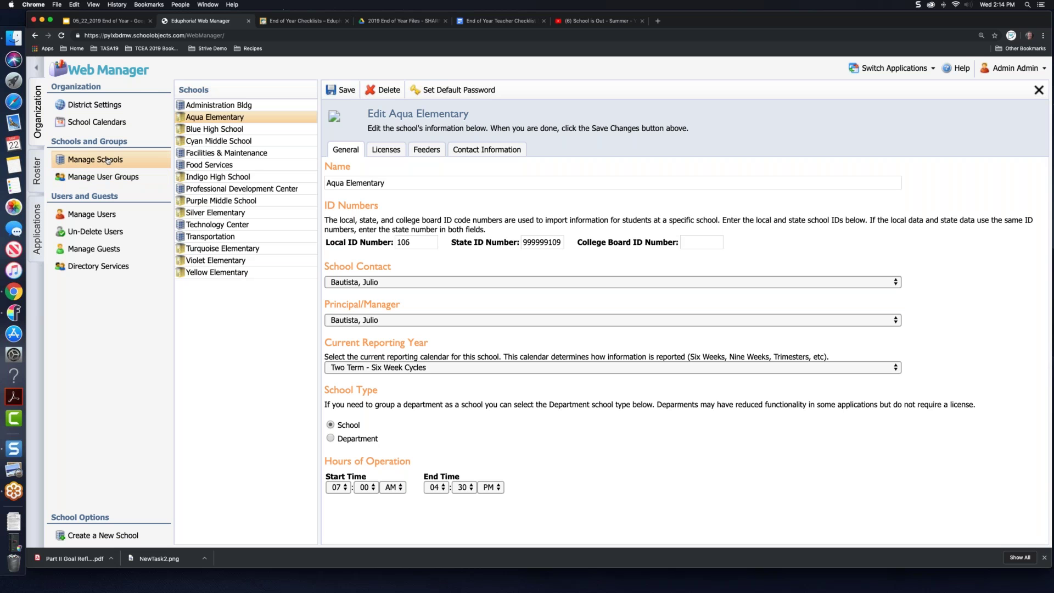
Step: Review Silver Elementary's school settings, then return to Manage User Groups
click(109, 177)
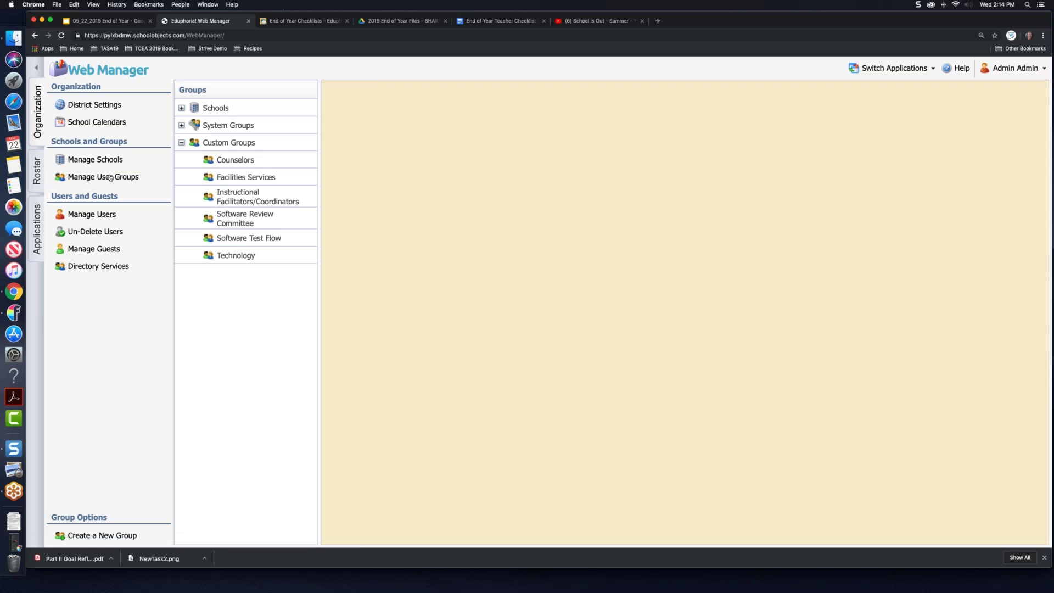
click(115, 162)
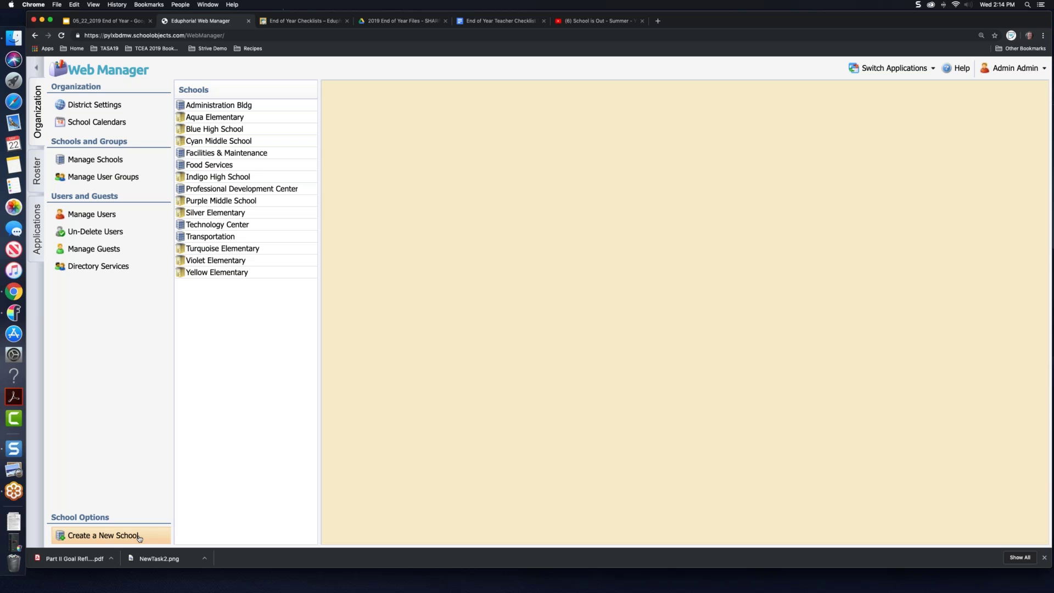
click(240, 215)
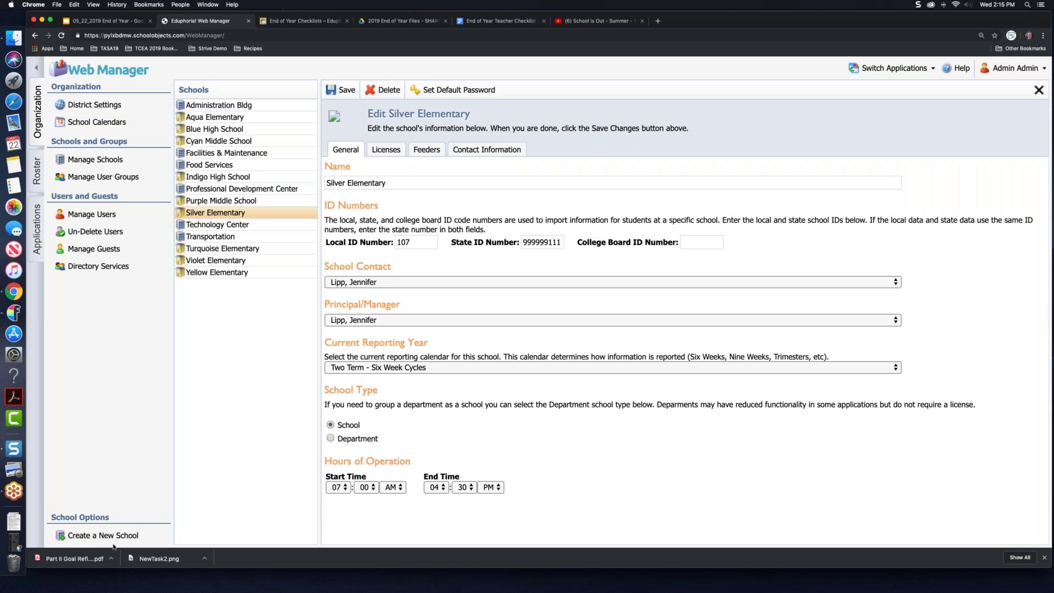
click(105, 178)
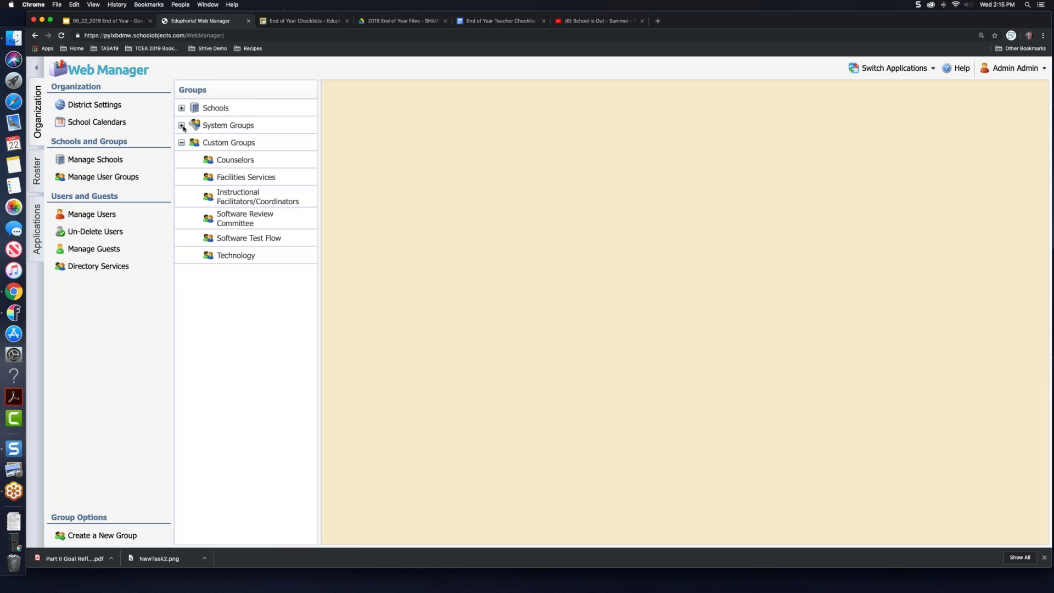
Step: Browse the system teacher groups, then expand the Custom Groups list in the groups tree
click(183, 126)
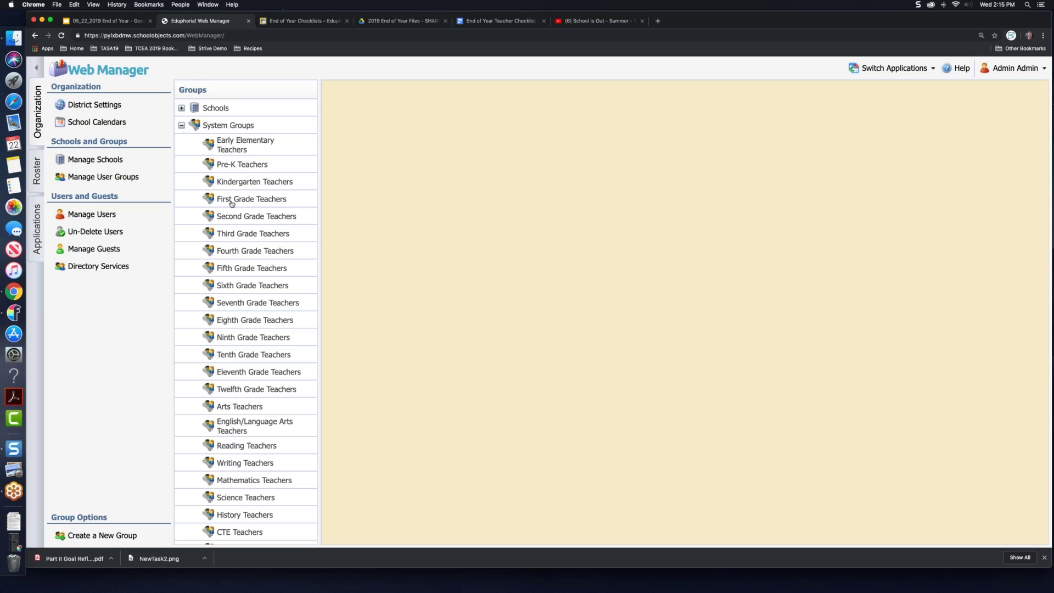
scroll(233, 204, down, 5)
scroll(246, 321, down, 3)
scroll(246, 321, up, 4)
scroll(233, 203, up, 4)
click(182, 126)
click(181, 108)
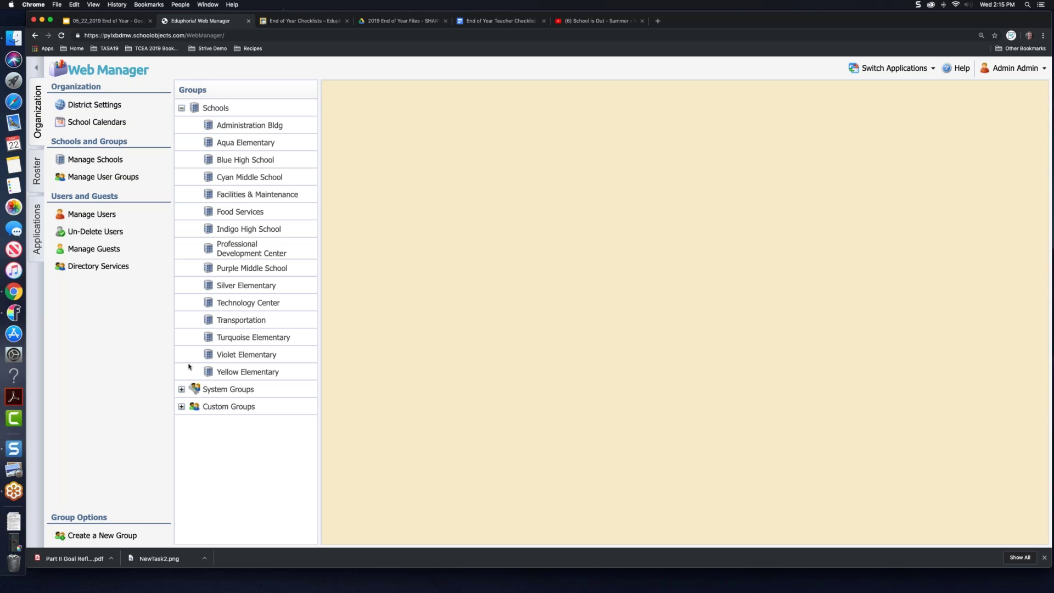
click(182, 407)
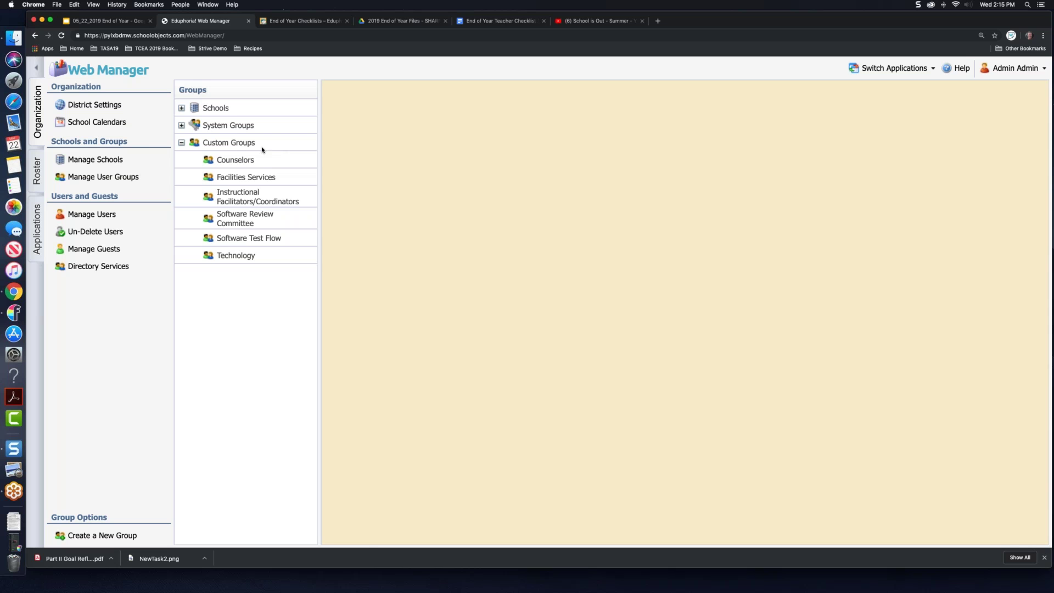
Step: Review the six Counselors group members, then go to the Manage Users search page
click(249, 159)
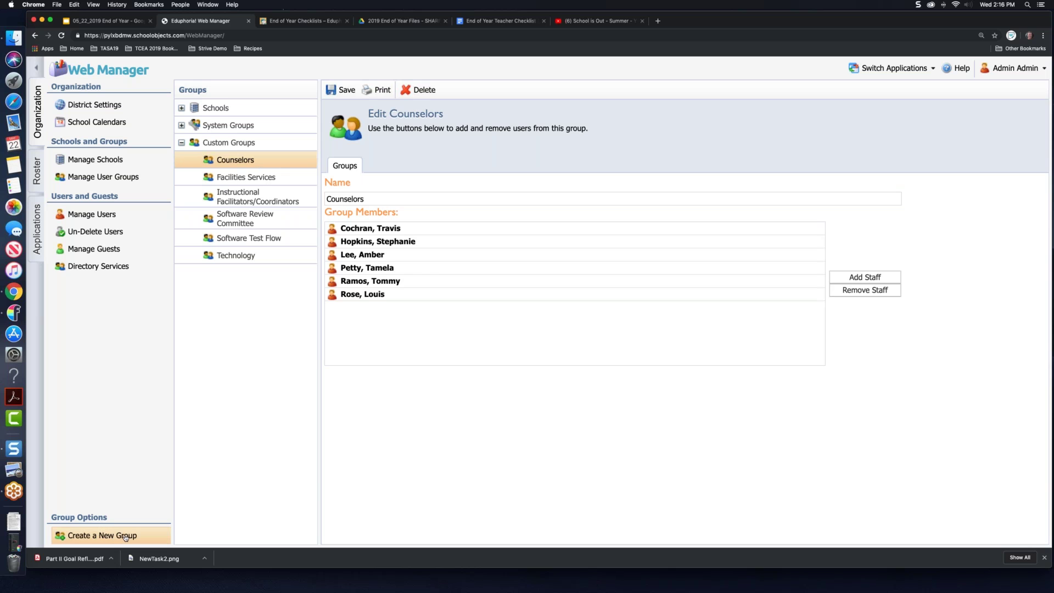
click(108, 180)
click(104, 215)
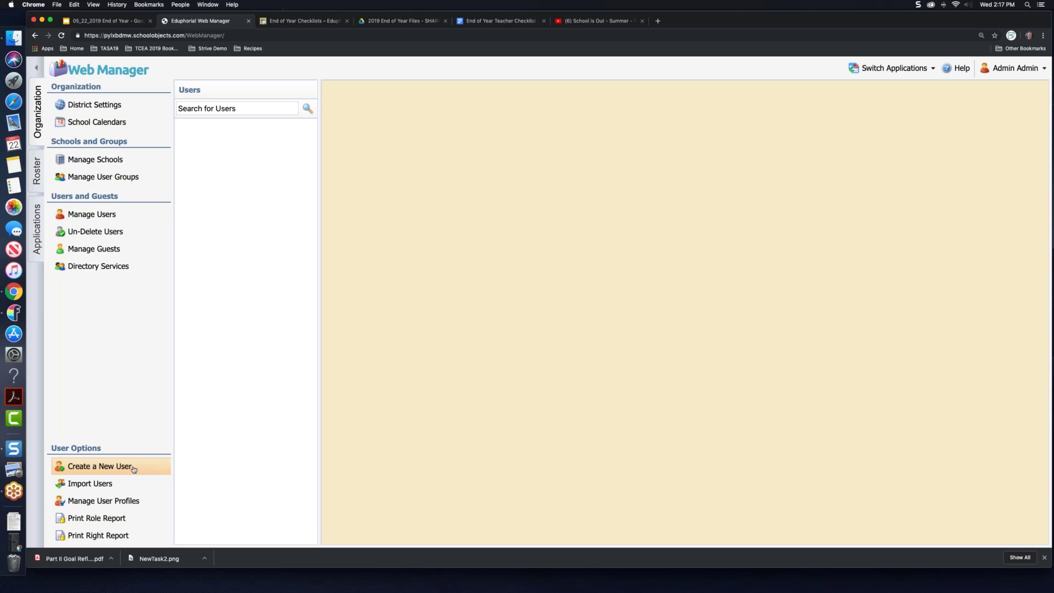
Step: Open Manage User Profiles to review the User Profile Options
click(114, 502)
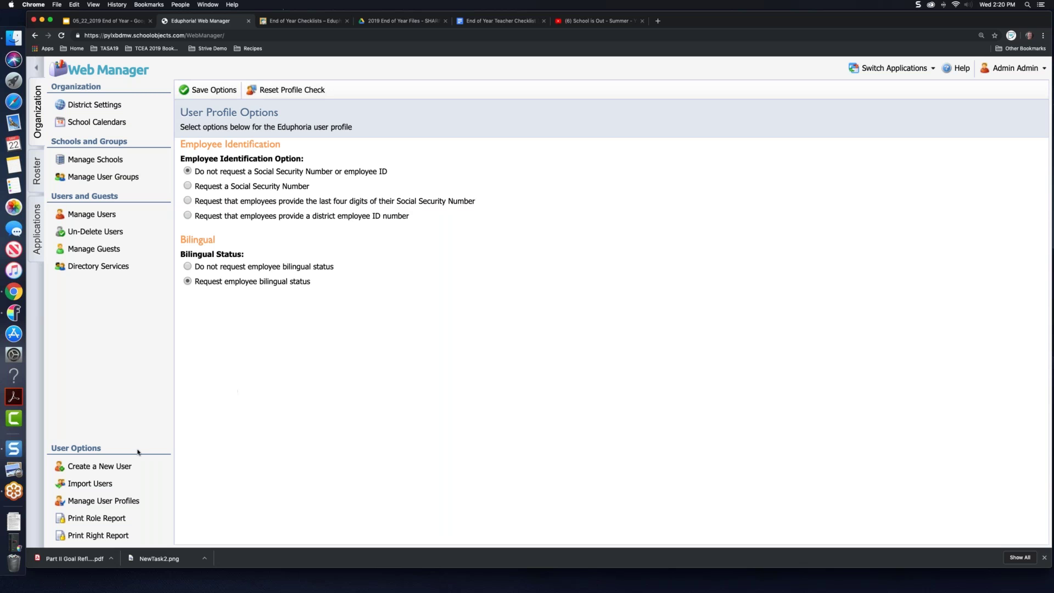
Step: Print the strive Roles report and open the downloaded strive Security Report.pdf
click(113, 521)
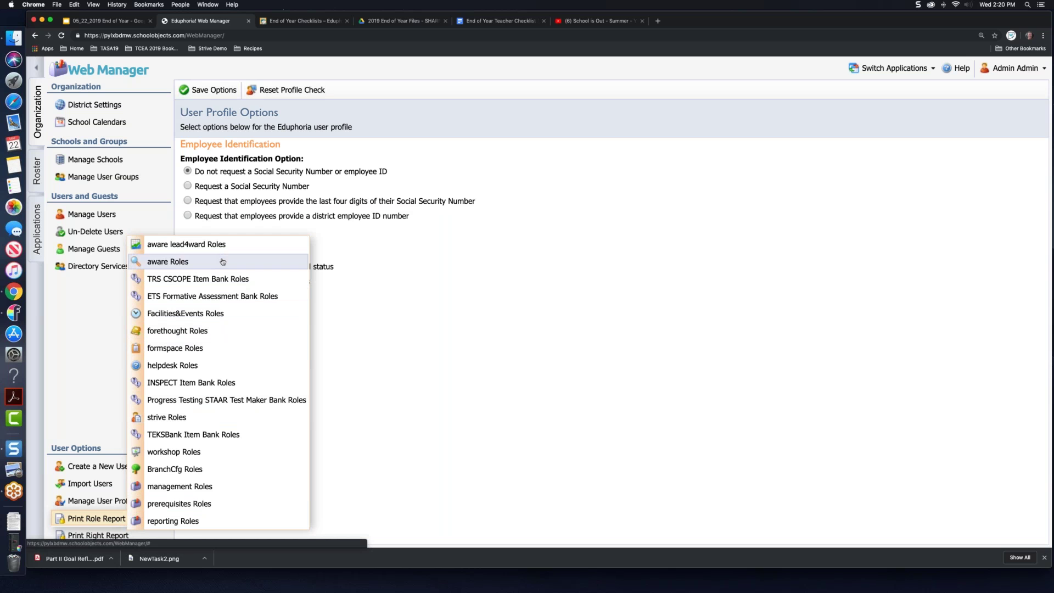
click(214, 420)
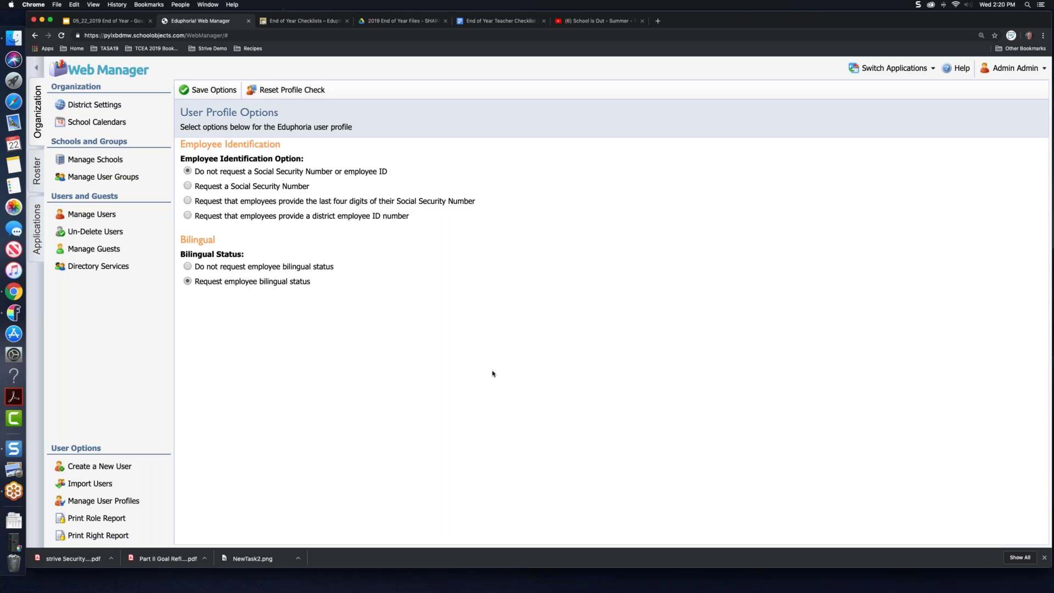
click(71, 559)
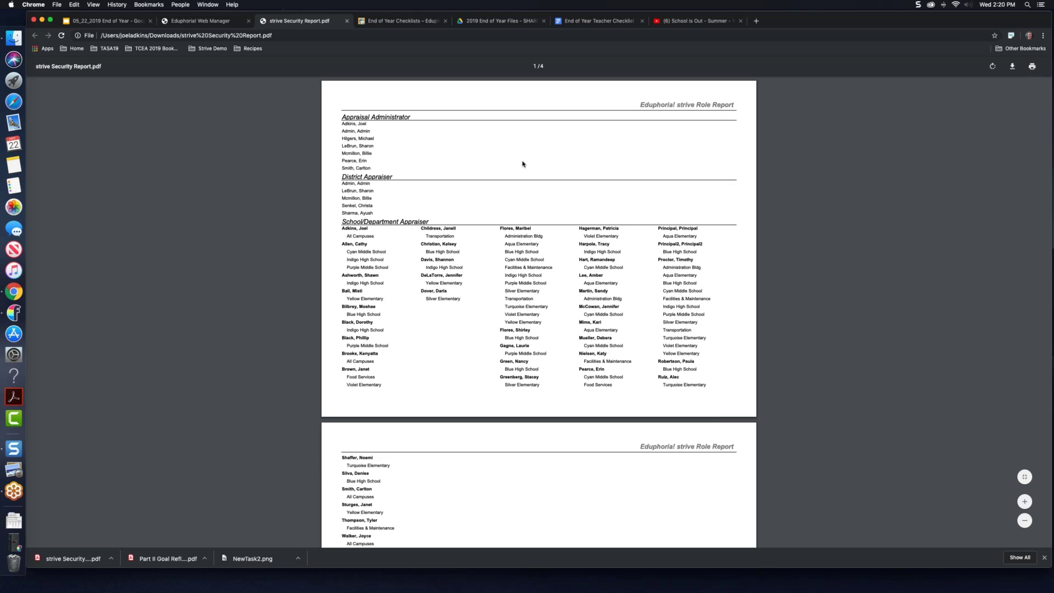
Step: Zoom the strive role report in two steps, read through its pages, and return to Web Manager
click(1025, 501)
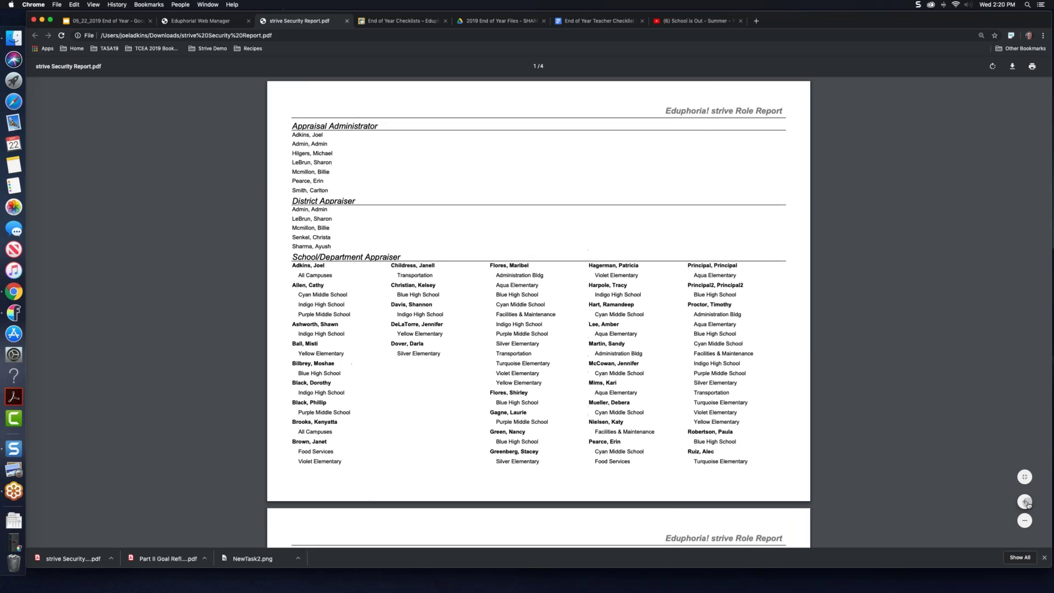
click(1025, 502)
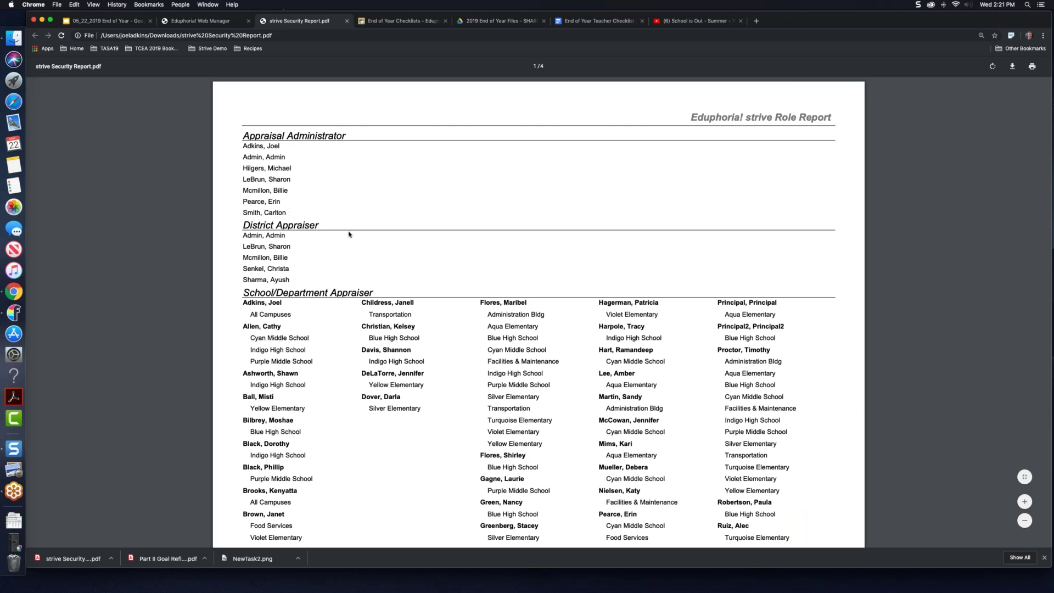
scroll(349, 234, down, 5)
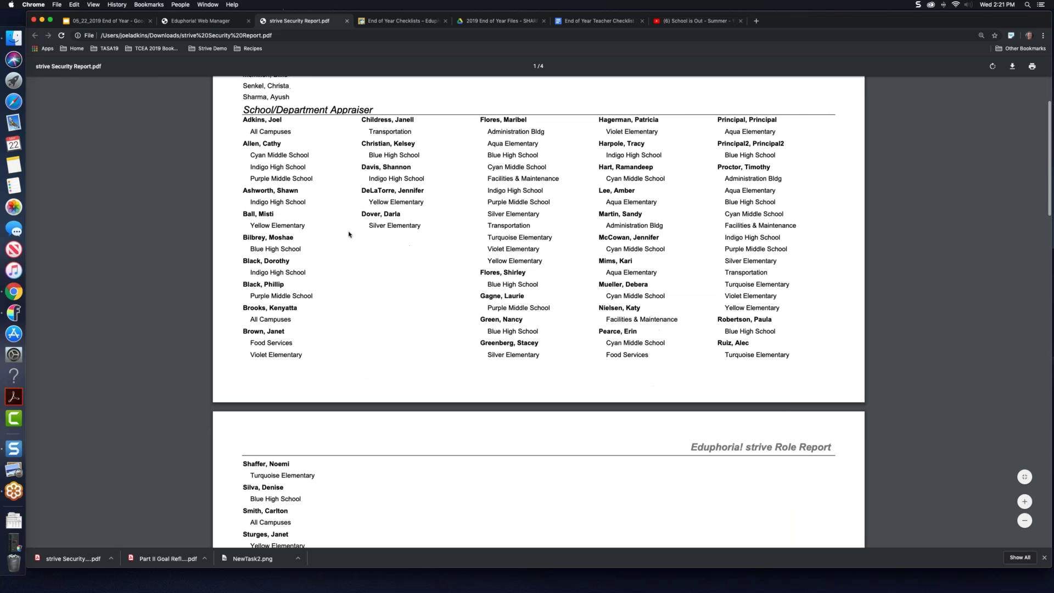
scroll(349, 234, down, 2)
scroll(349, 234, down, 2)
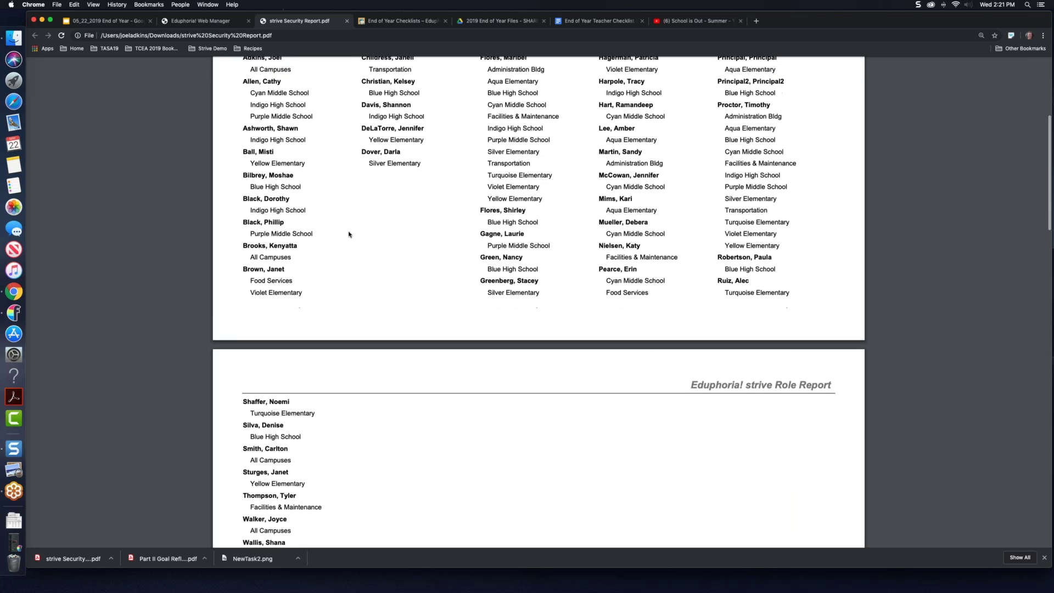
scroll(349, 234, down, 1)
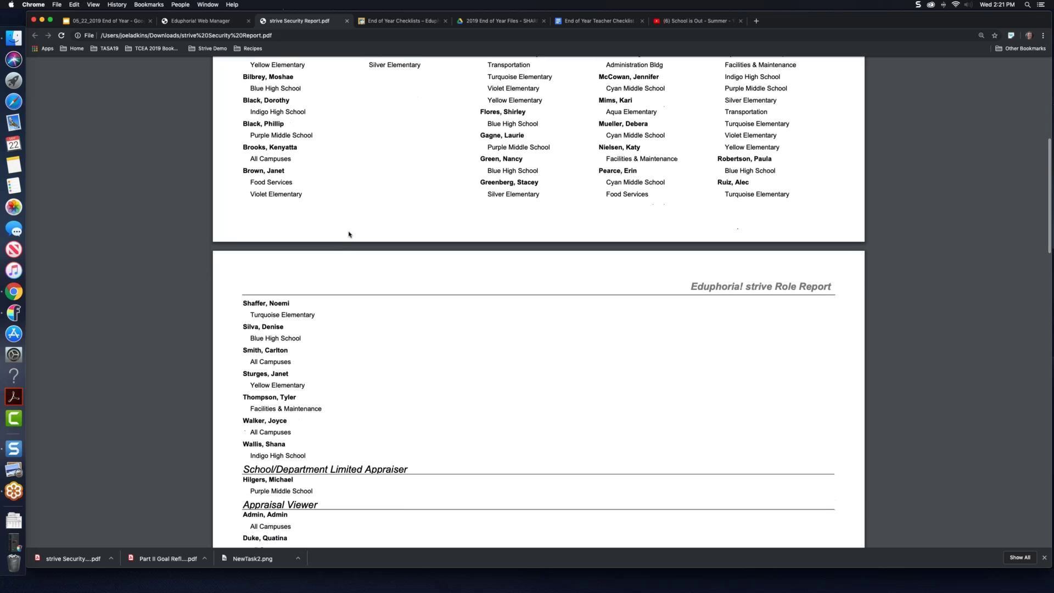
scroll(349, 235, down, 5)
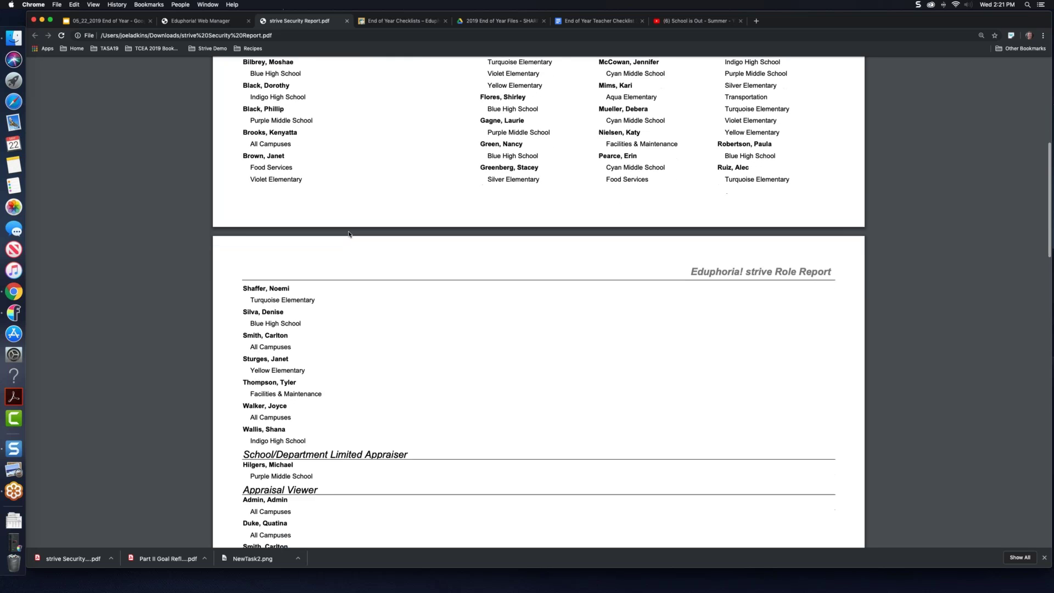
scroll(348, 234, up, 11)
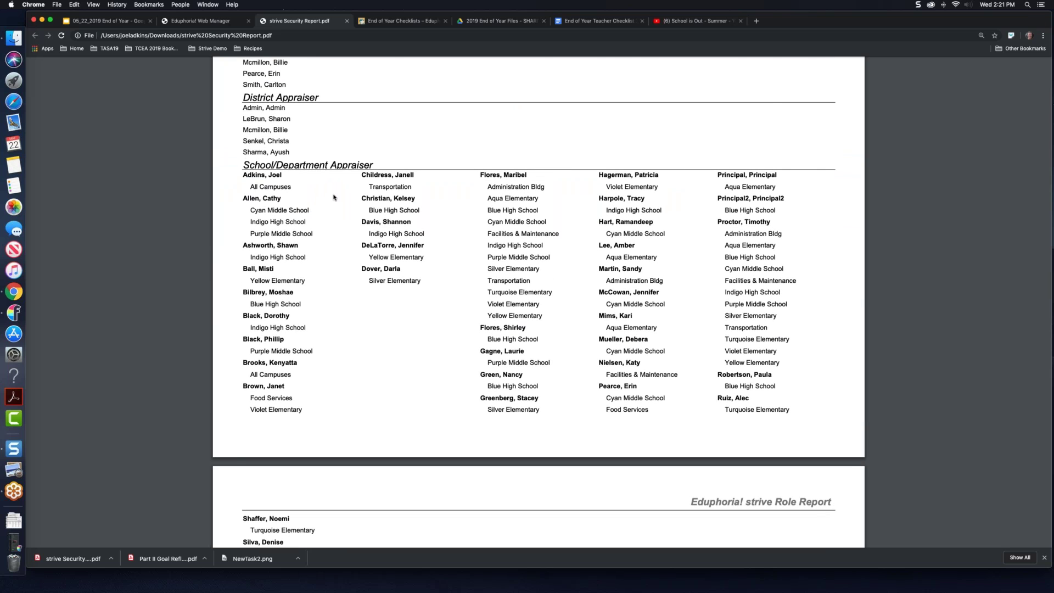
scroll(334, 198, down, 8)
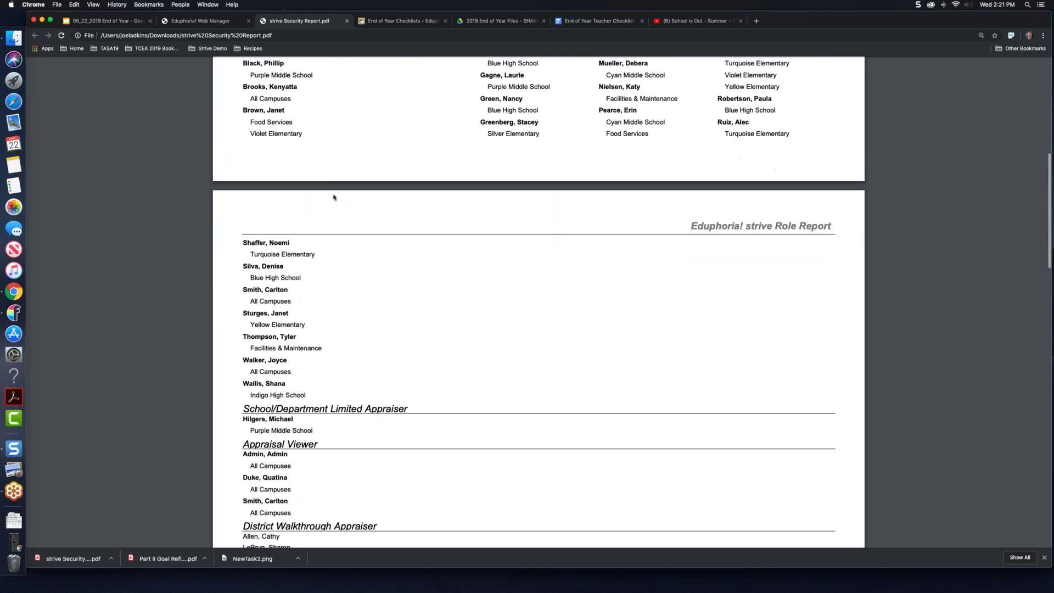
scroll(333, 197, up, 2)
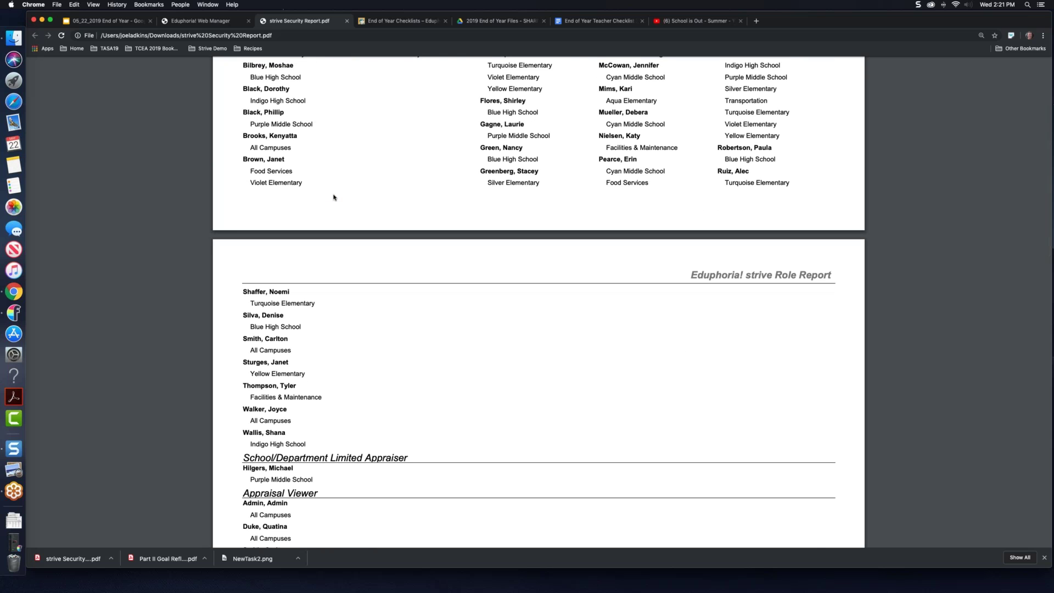
scroll(334, 198, down, 2)
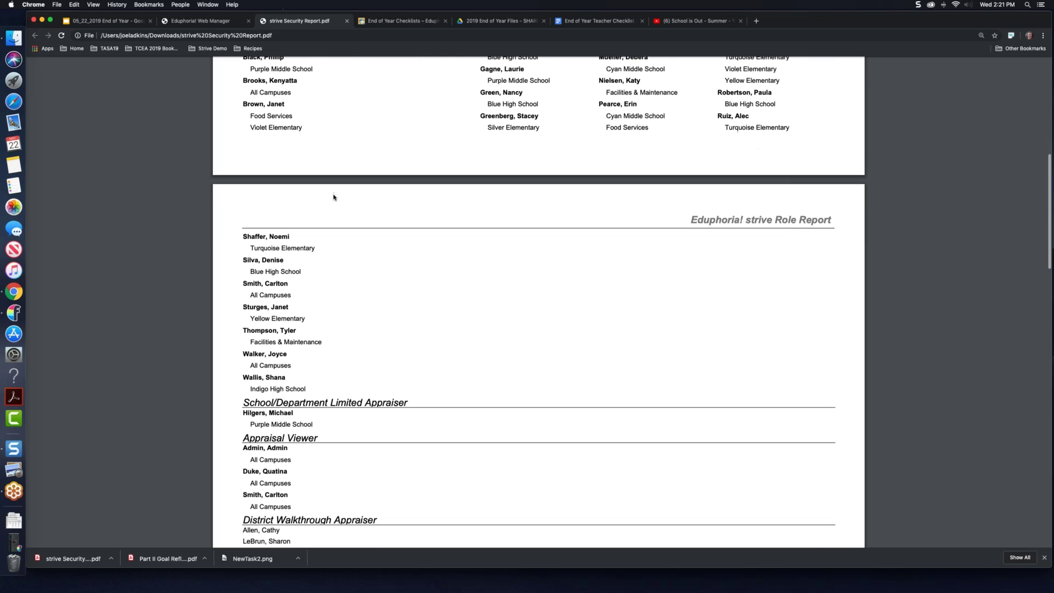
scroll(334, 197, up, 3)
scroll(333, 198, up, 5)
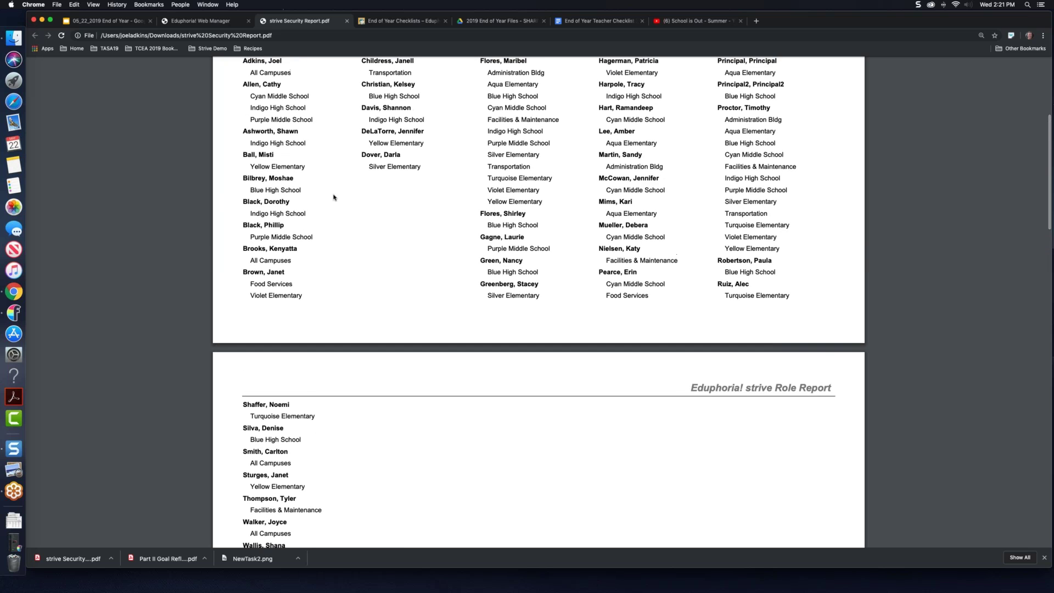
scroll(333, 198, up, 1)
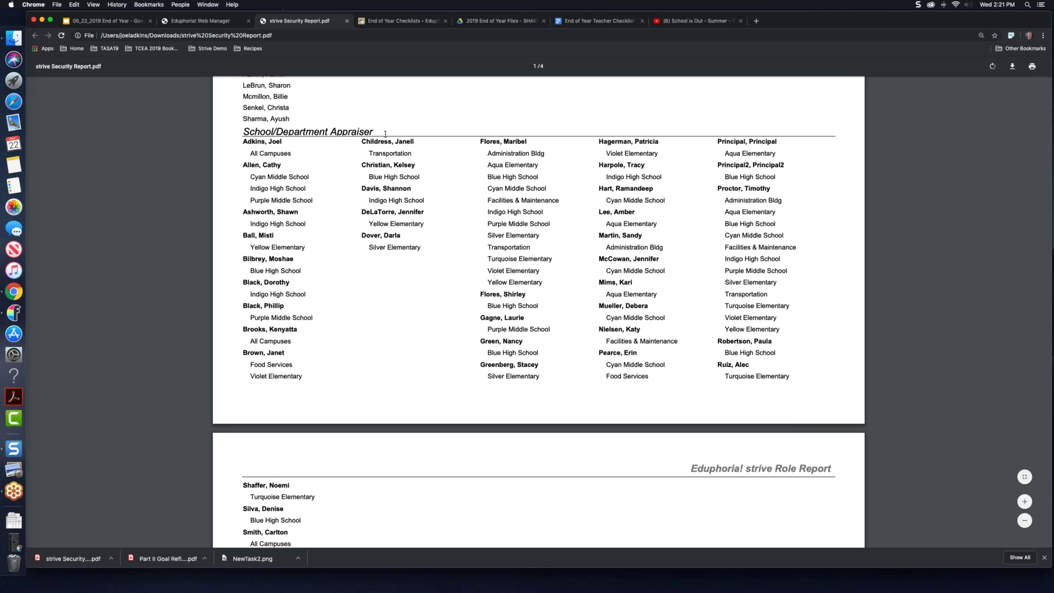
click(198, 21)
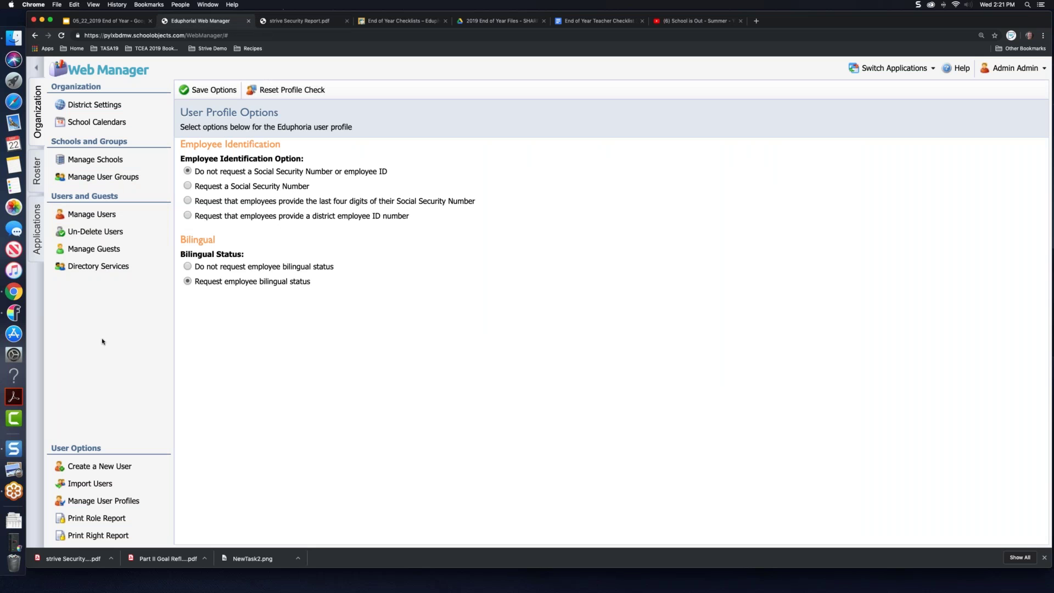
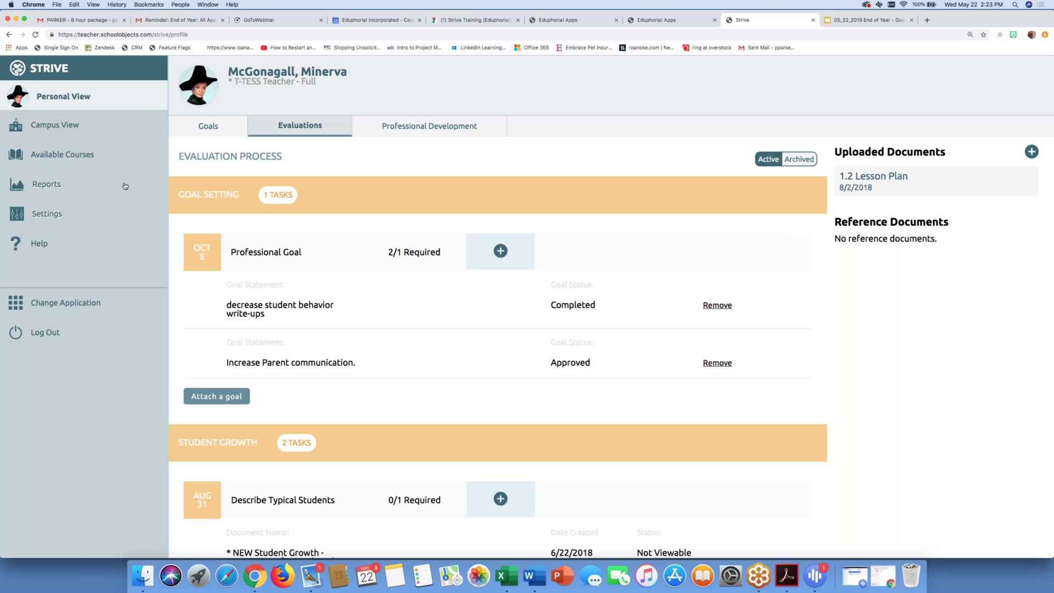
Step: Review the Evaluations tab and Goals timeline, then open 'decrease student behavior write-ups'
scroll(297, 324, down, 4)
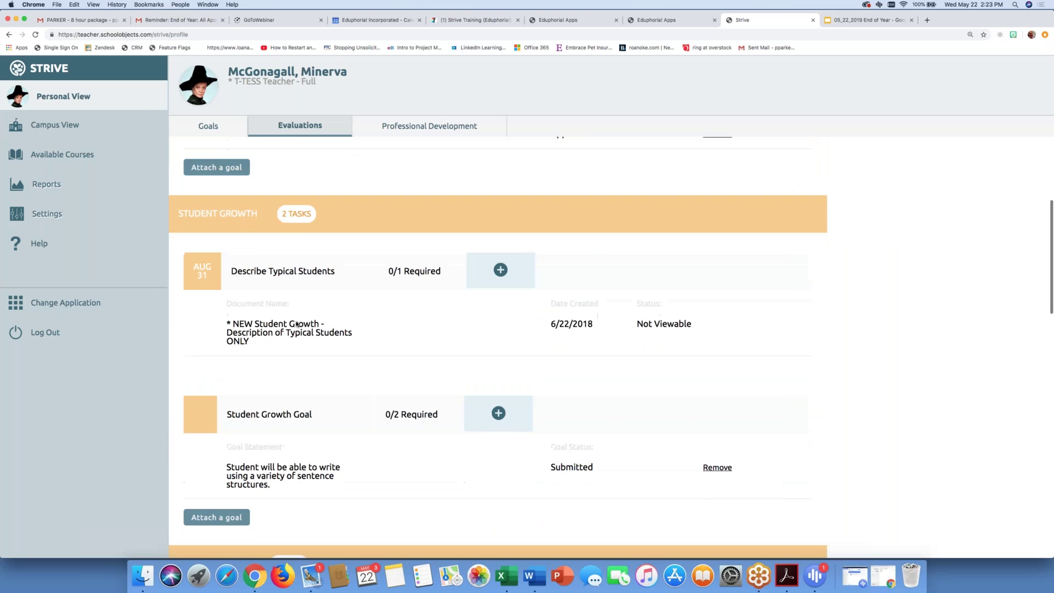
scroll(296, 324, up, 3)
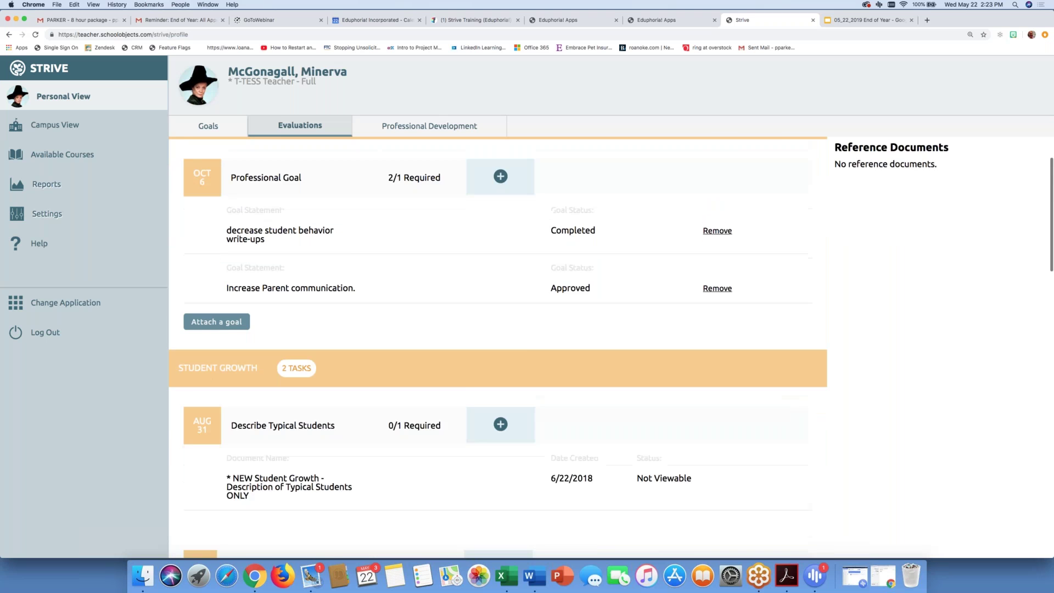
scroll(243, 219, up, 2)
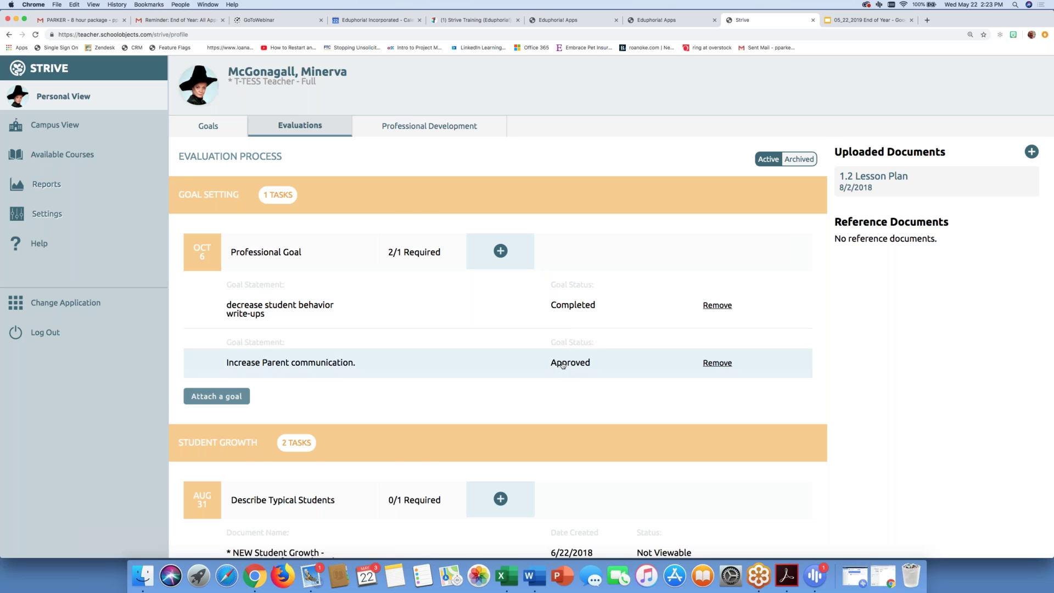
scroll(563, 365, down, 8)
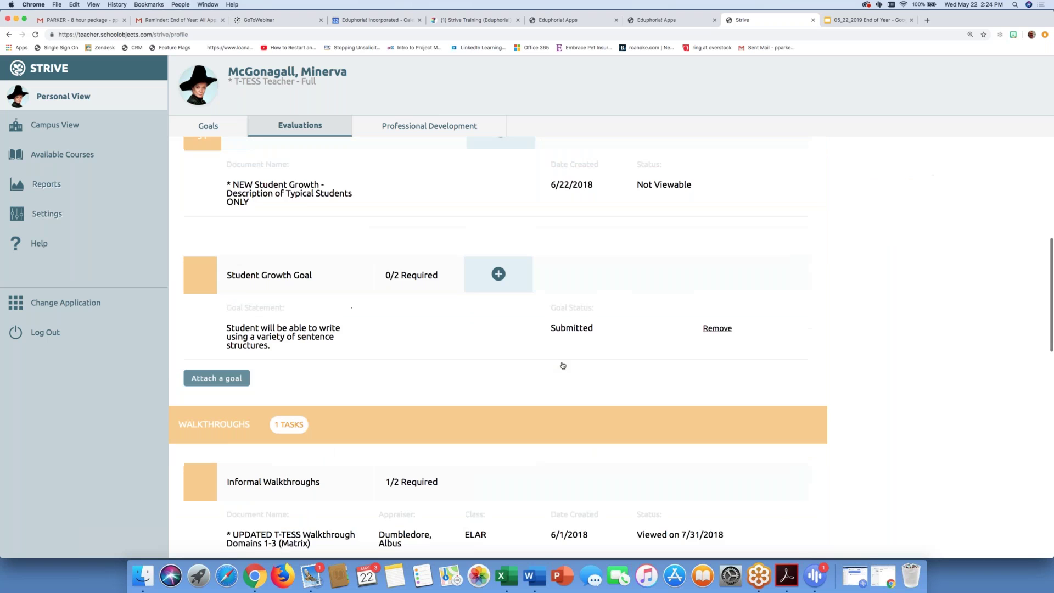
scroll(563, 365, up, 1)
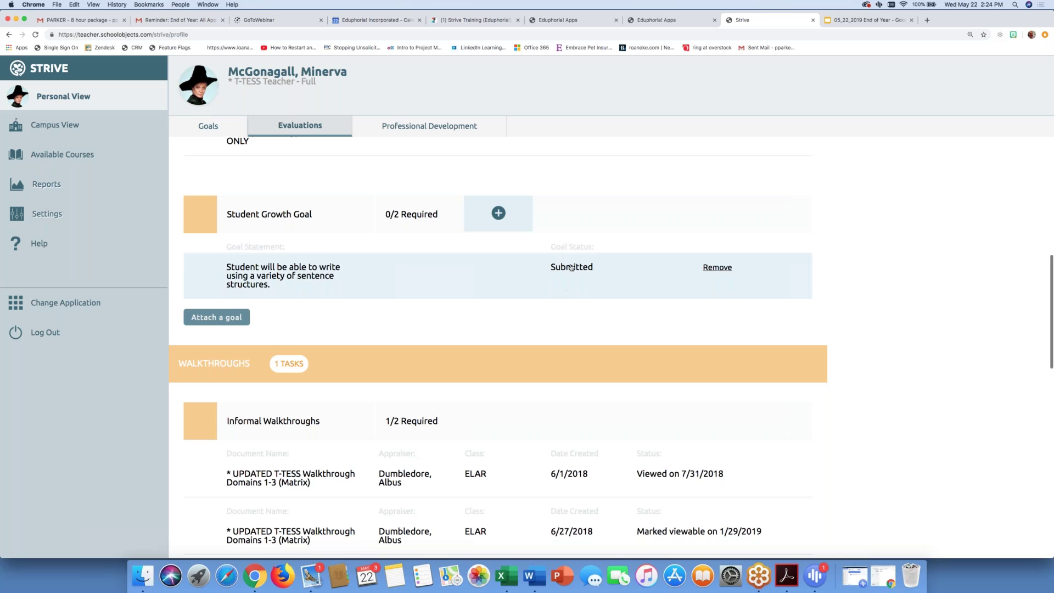
scroll(572, 268, up, 10)
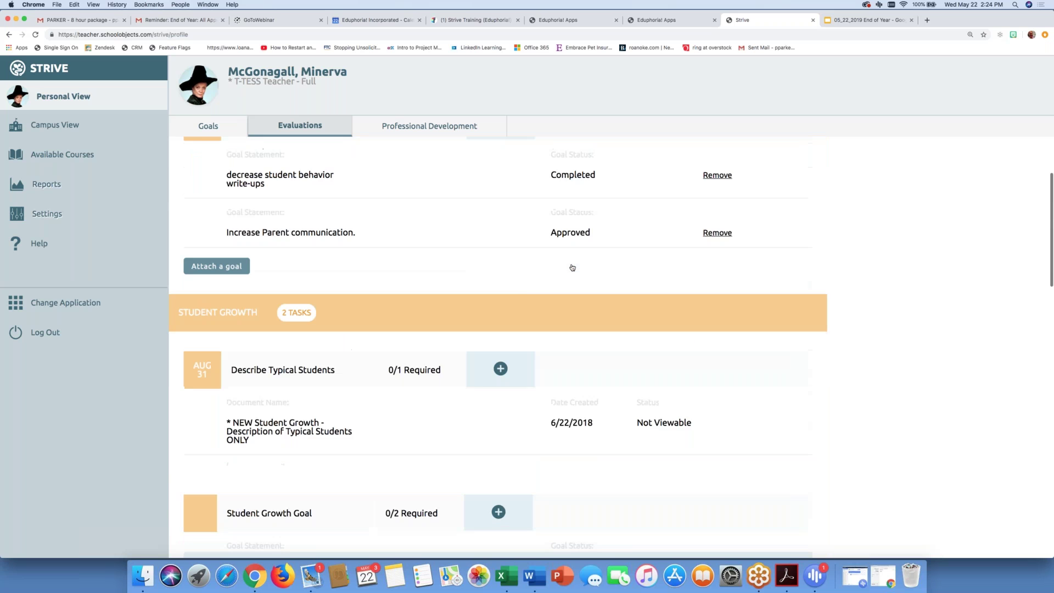
scroll(571, 268, up, 2)
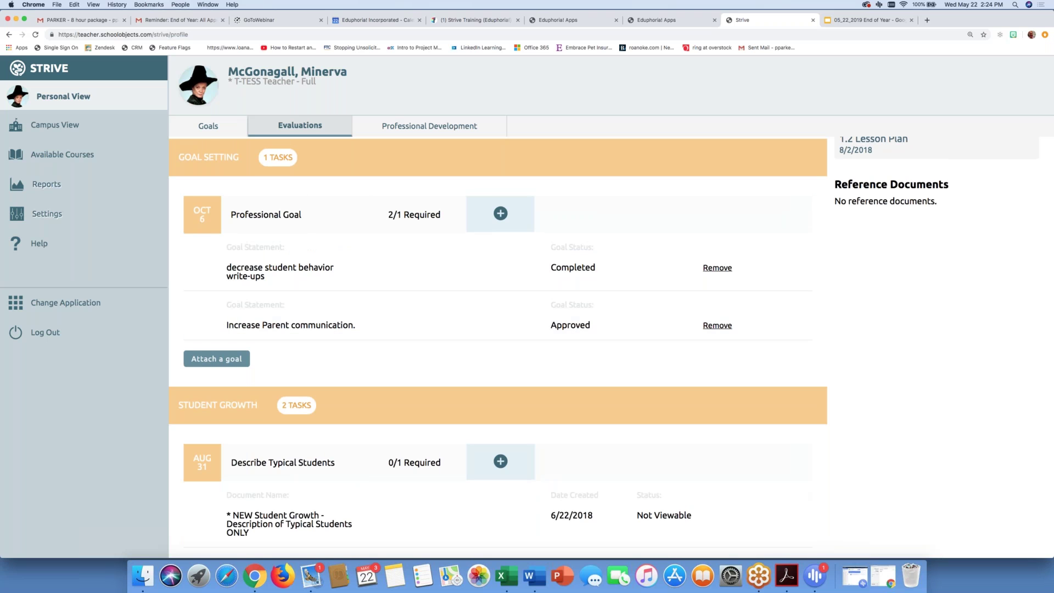
click(208, 128)
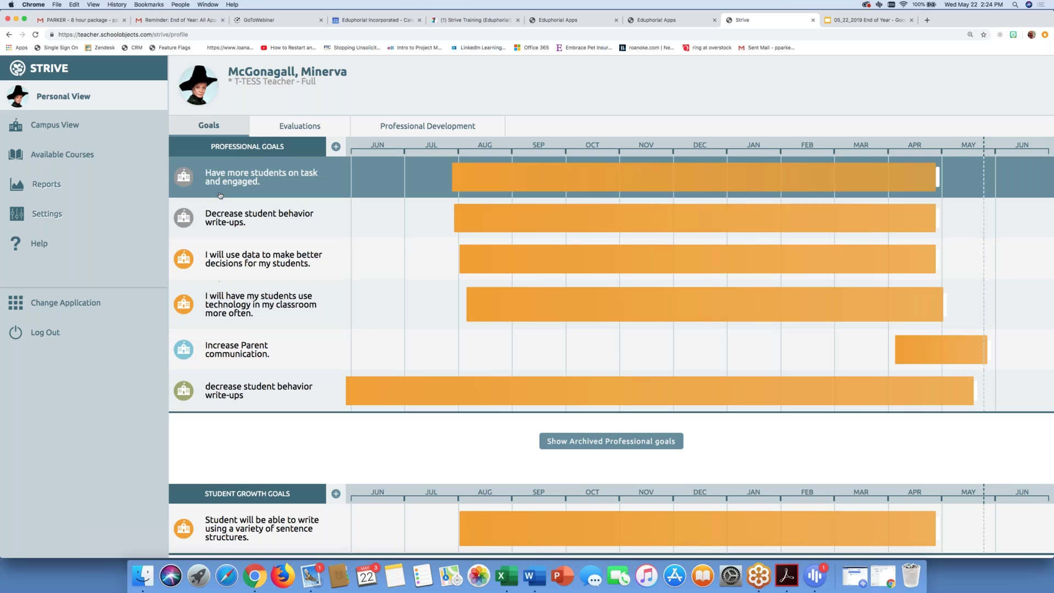
click(295, 124)
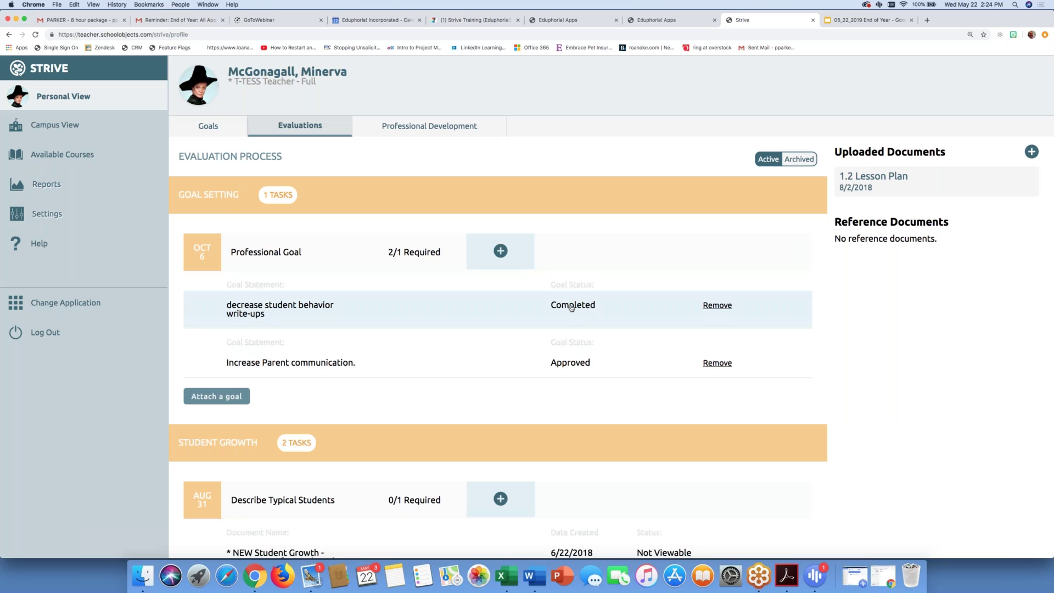
click(312, 308)
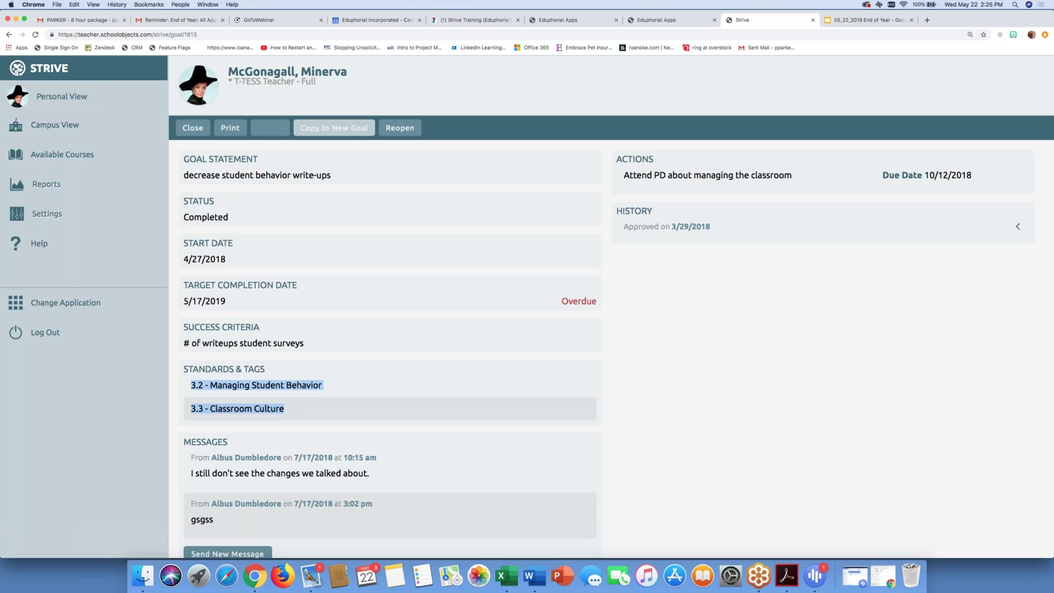
Step: Try the disabled Copy to New Goal on the completed goal, then close it
click(330, 135)
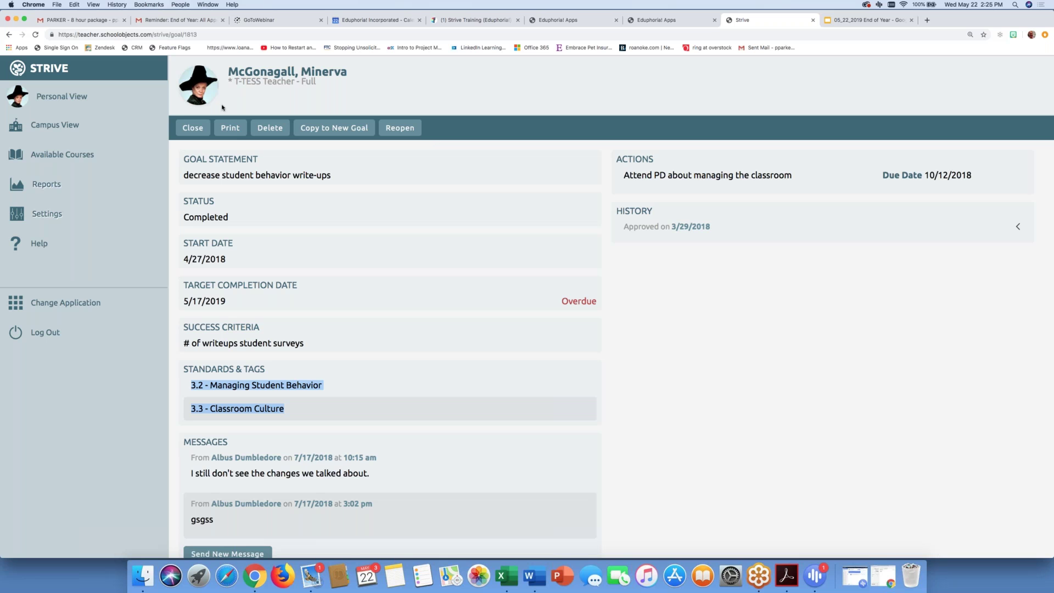
click(199, 128)
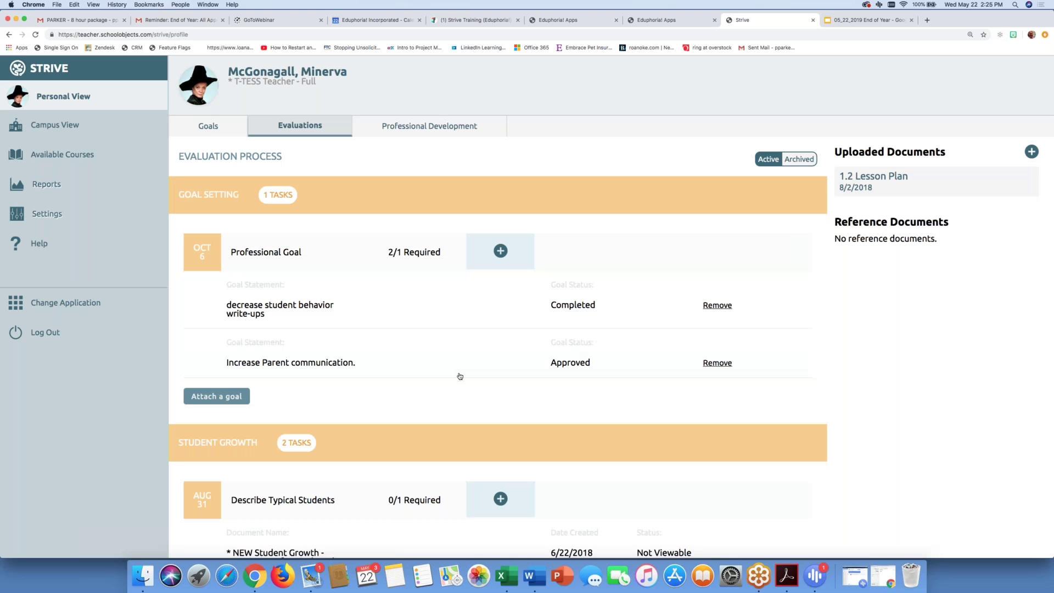
Step: Open 'Increase Parent communication.' and copy it into a new Unsubmitted goal
click(334, 366)
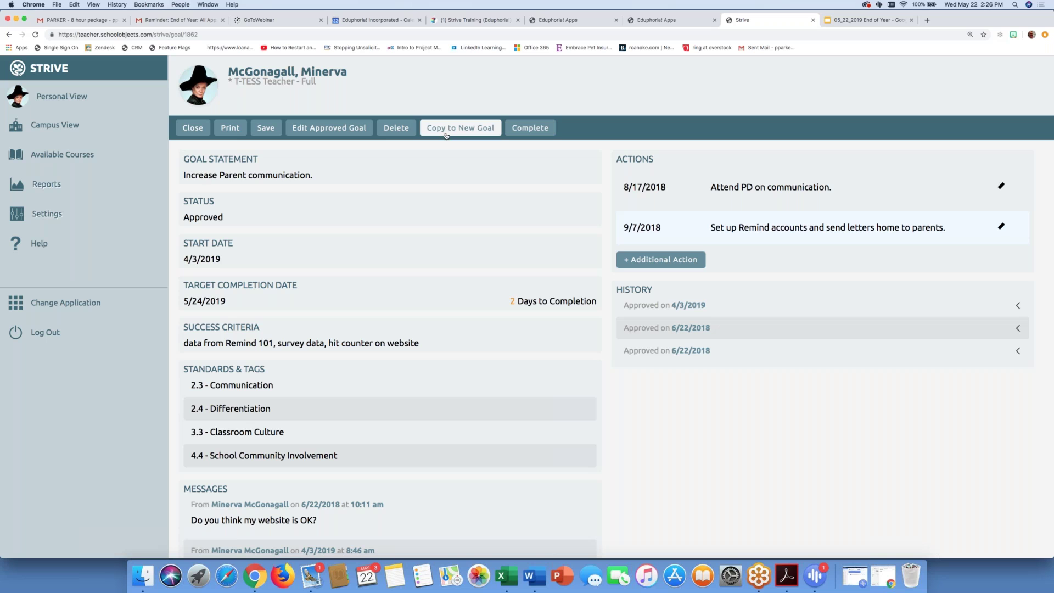
triple_click(196, 179)
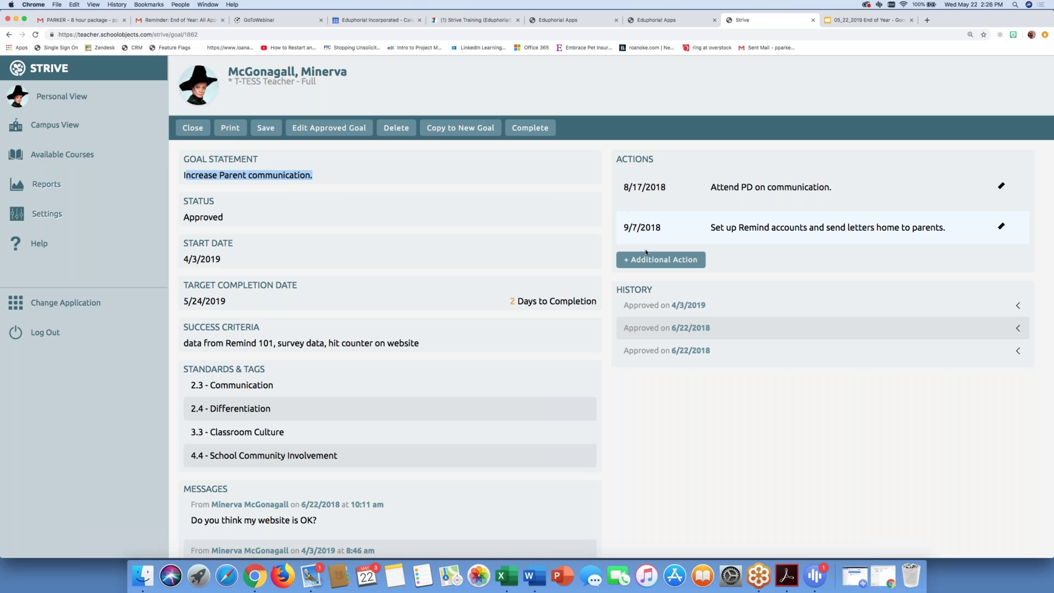
click(654, 194)
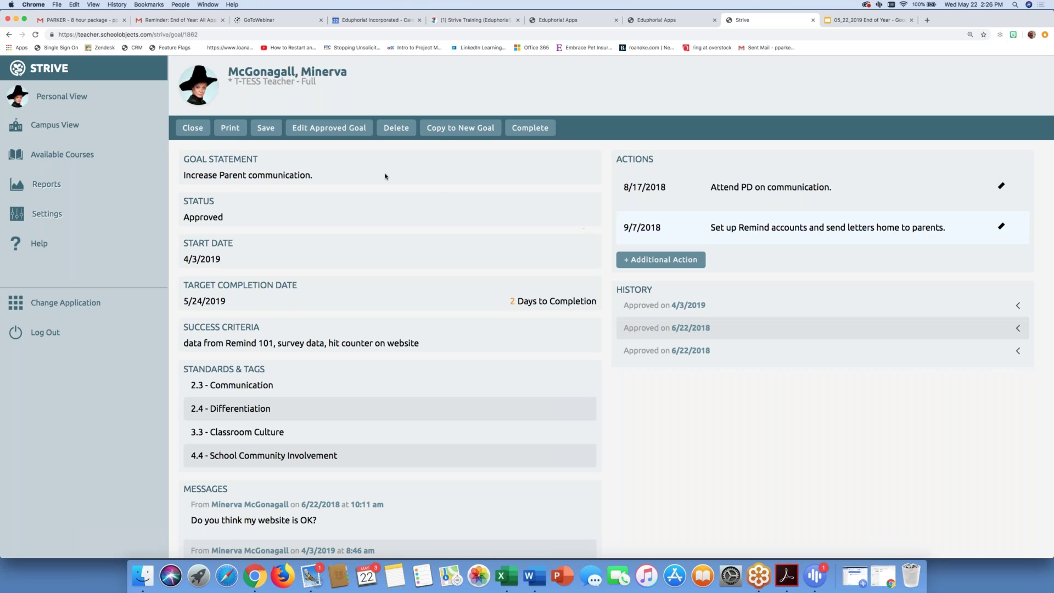
click(464, 128)
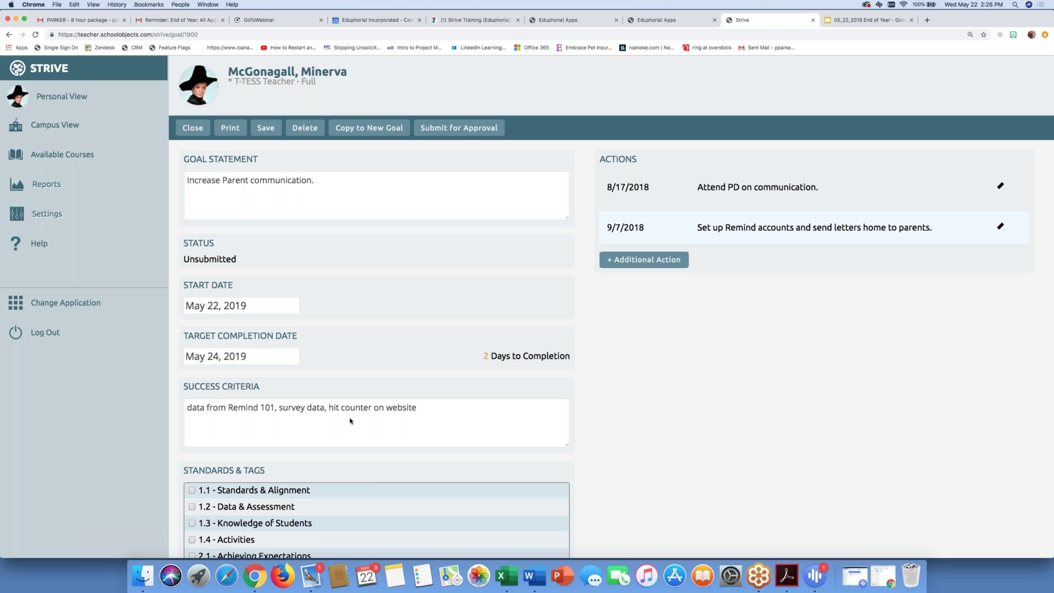
Step: Leave the start date at May 22, 2019 after briefly picking December 31, 2019
click(274, 310)
click(365, 326)
click(364, 326)
click(365, 325)
click(364, 326)
click(365, 326)
click(364, 326)
click(365, 326)
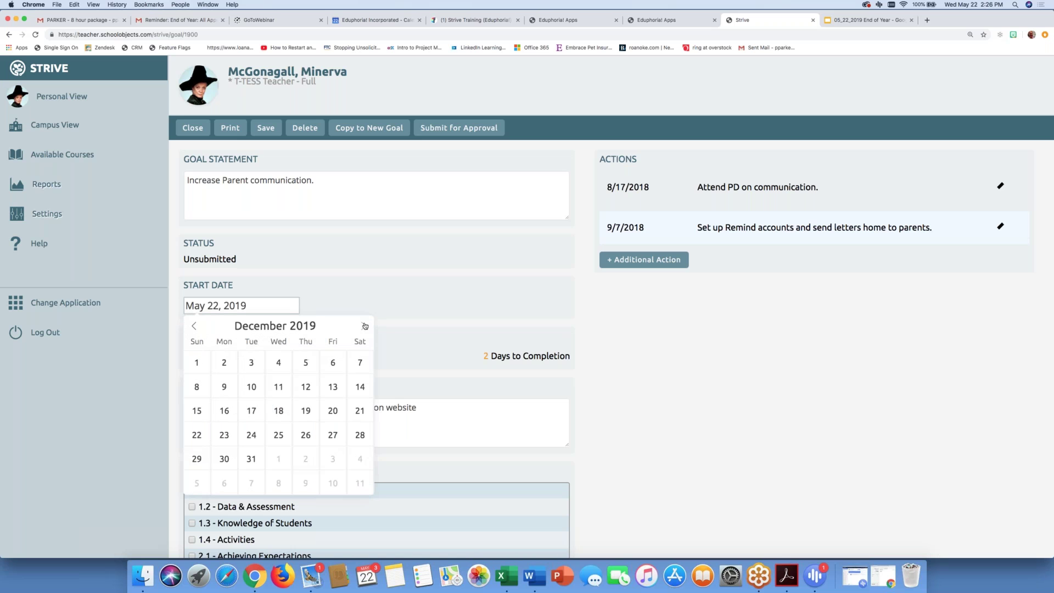
click(251, 459)
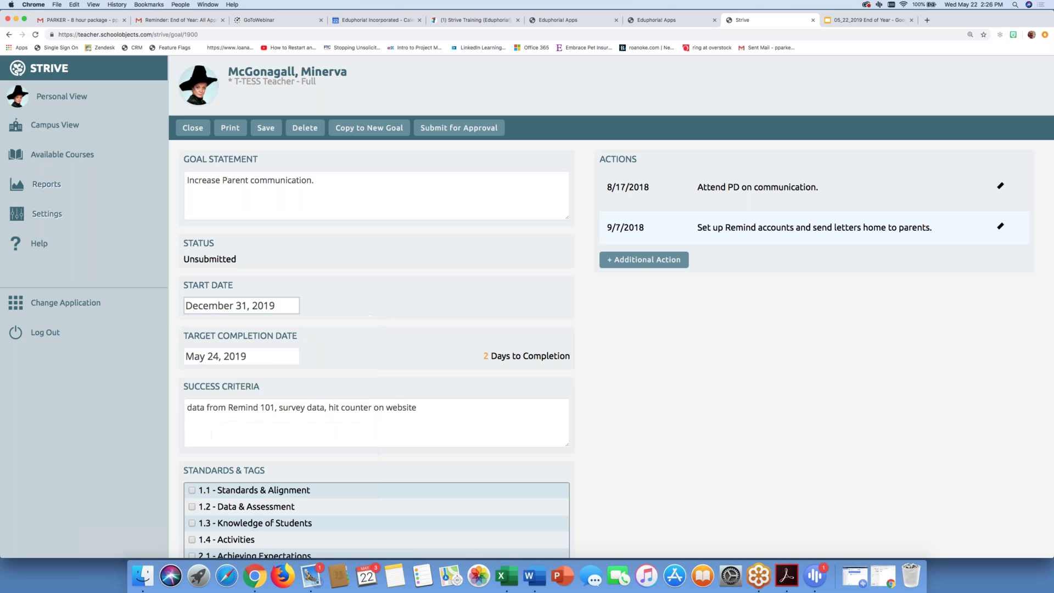
click(274, 311)
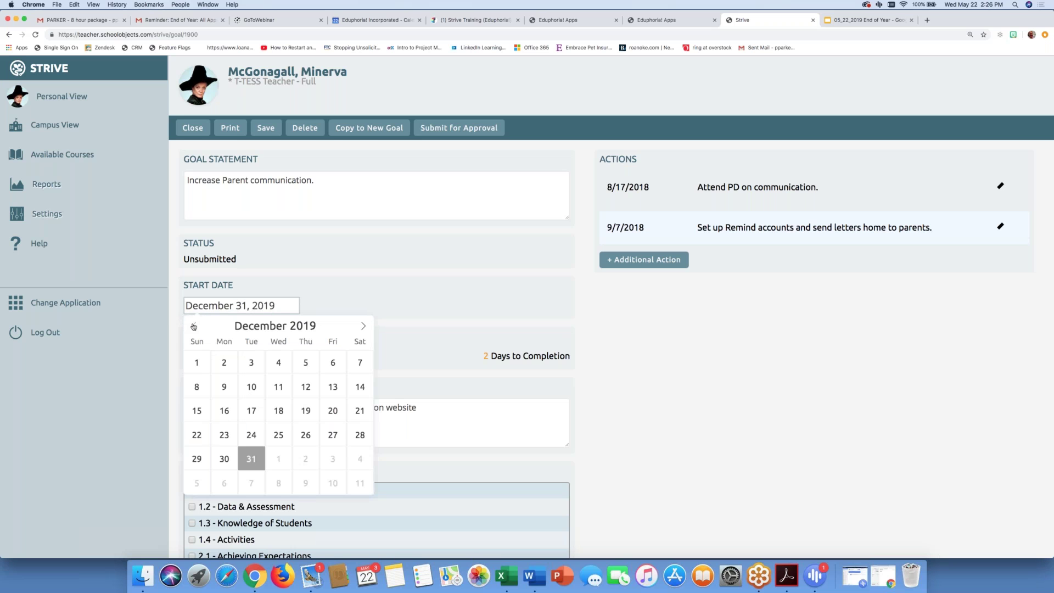
click(193, 326)
click(193, 326)
click(193, 326)
click(192, 327)
click(193, 326)
click(194, 327)
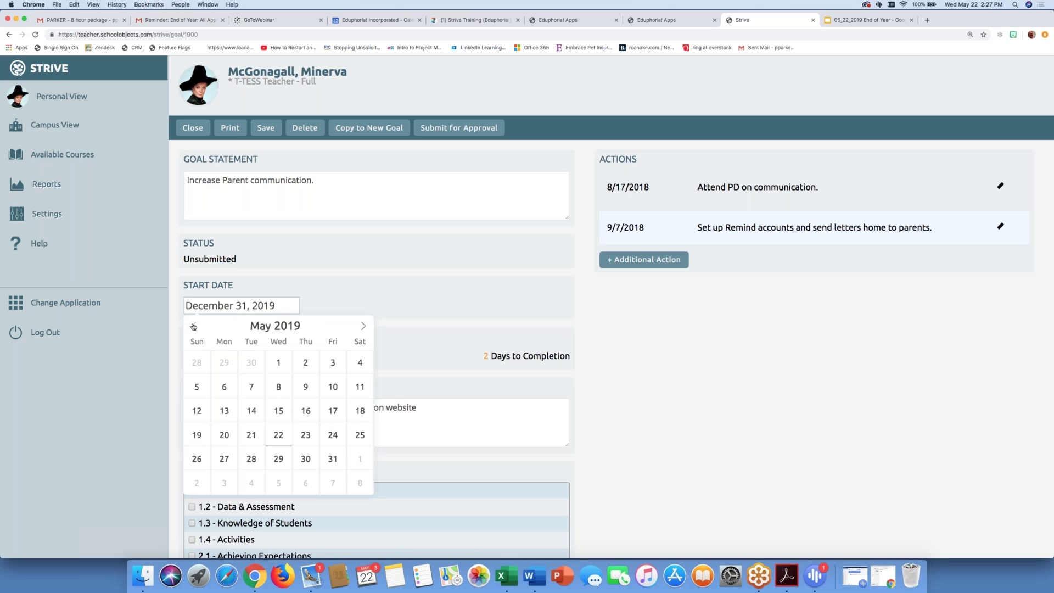
click(278, 435)
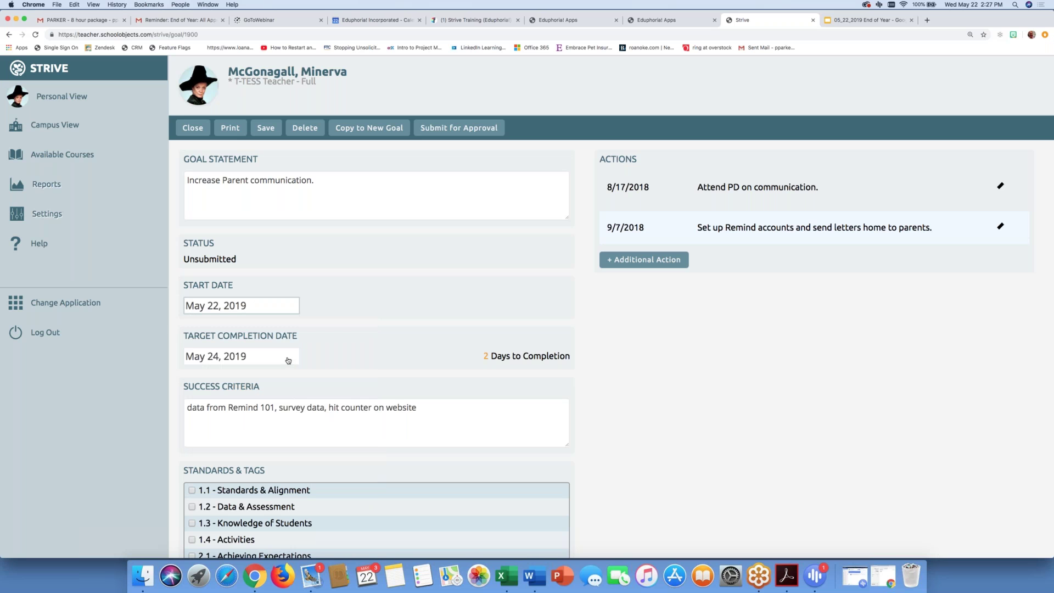
Step: Set the target completion date to December 20, 2019
click(287, 359)
click(362, 376)
click(362, 376)
click(363, 376)
click(362, 376)
click(363, 376)
click(362, 376)
click(362, 376)
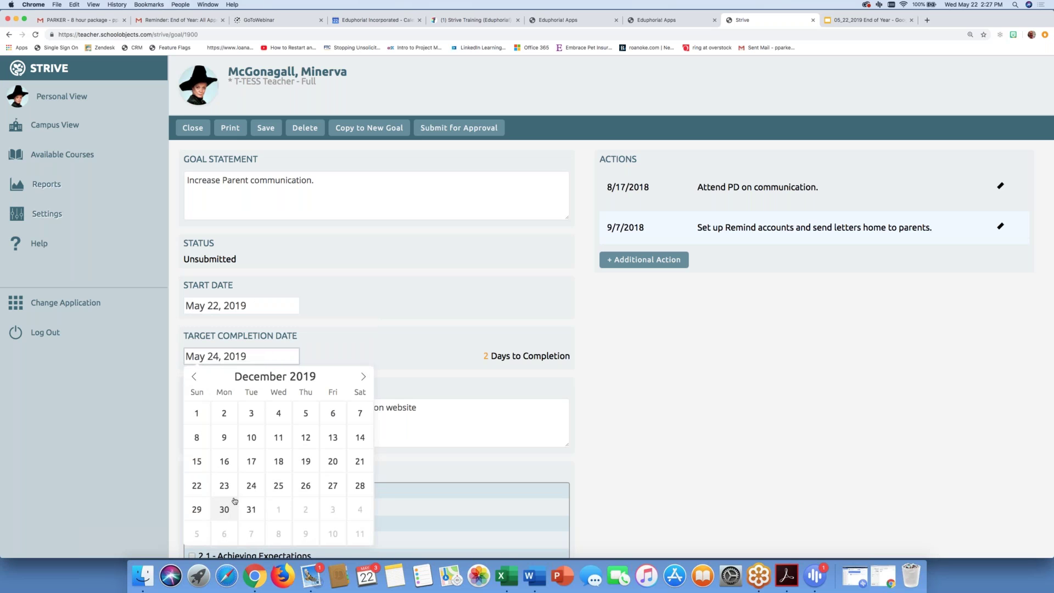
click(339, 463)
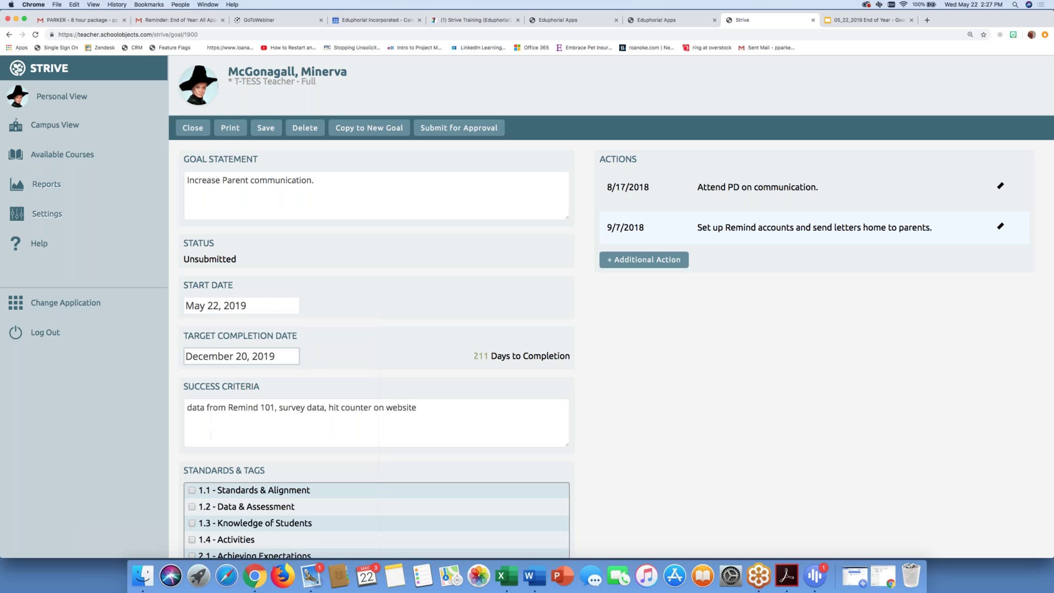
Step: Prefix the success criteria with 'ADDITIONAL CRITERIA' and select the Attend PD action
click(362, 428)
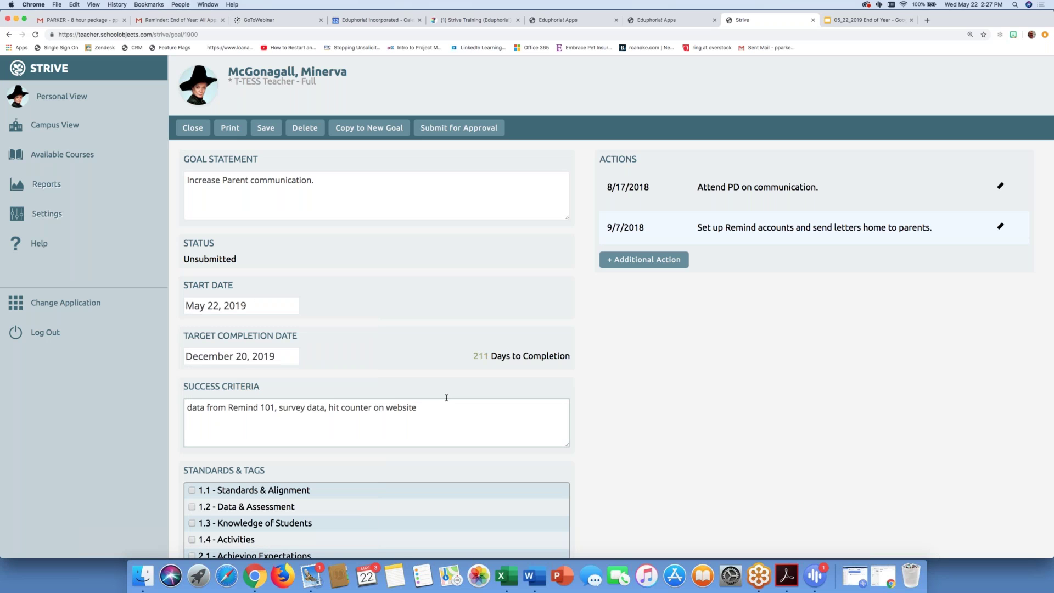
text(ADDITION)
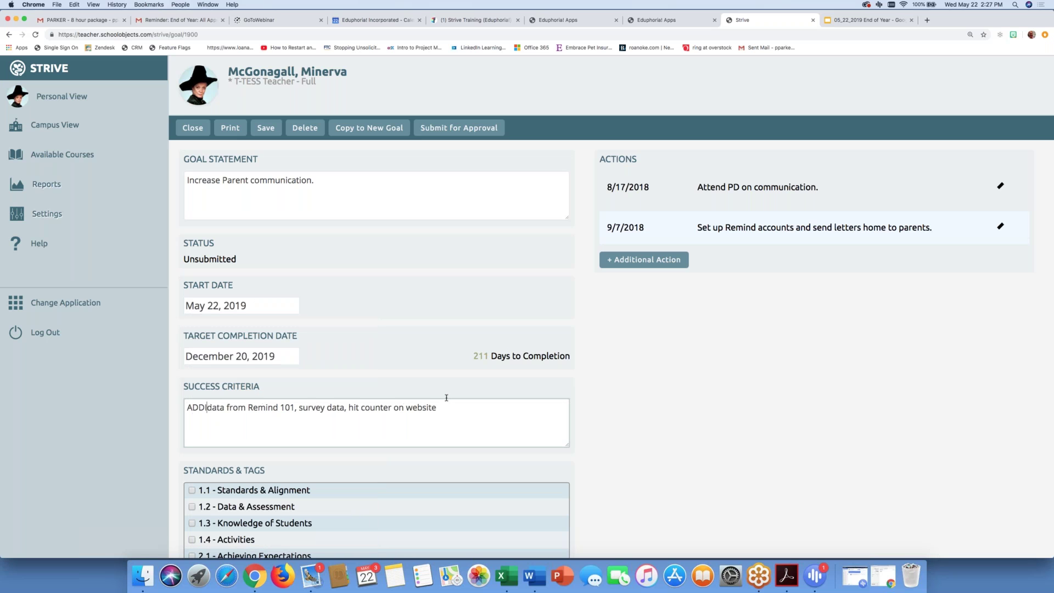
text(AL CR)
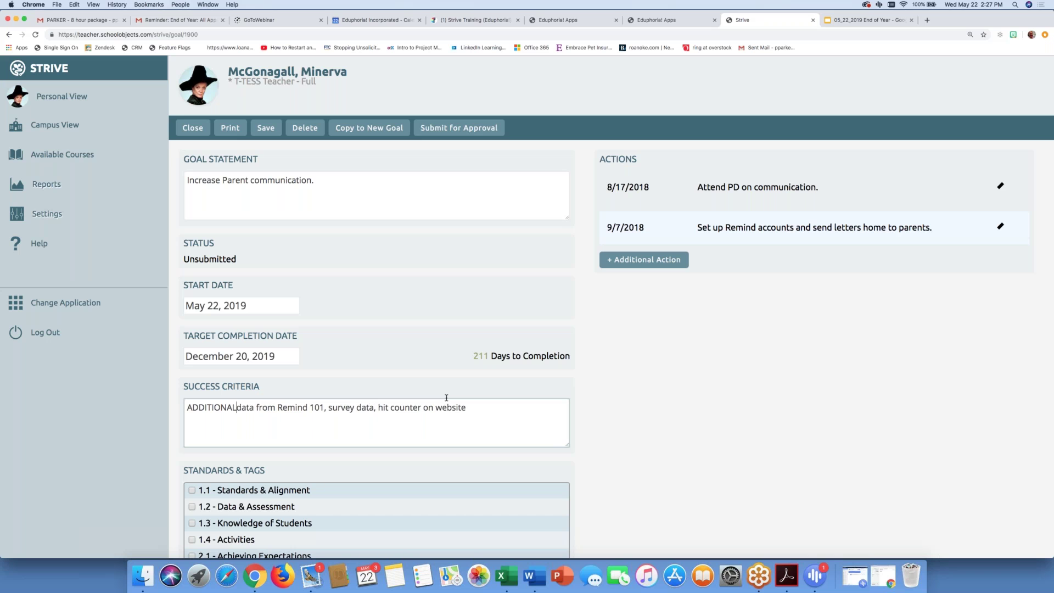
text(ITERIA)
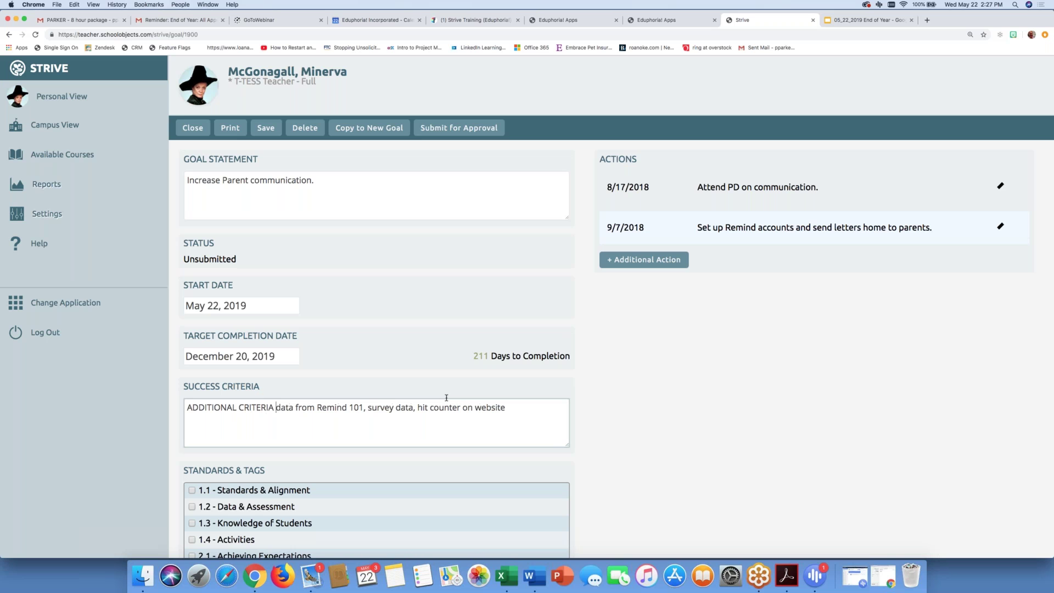
click(1001, 186)
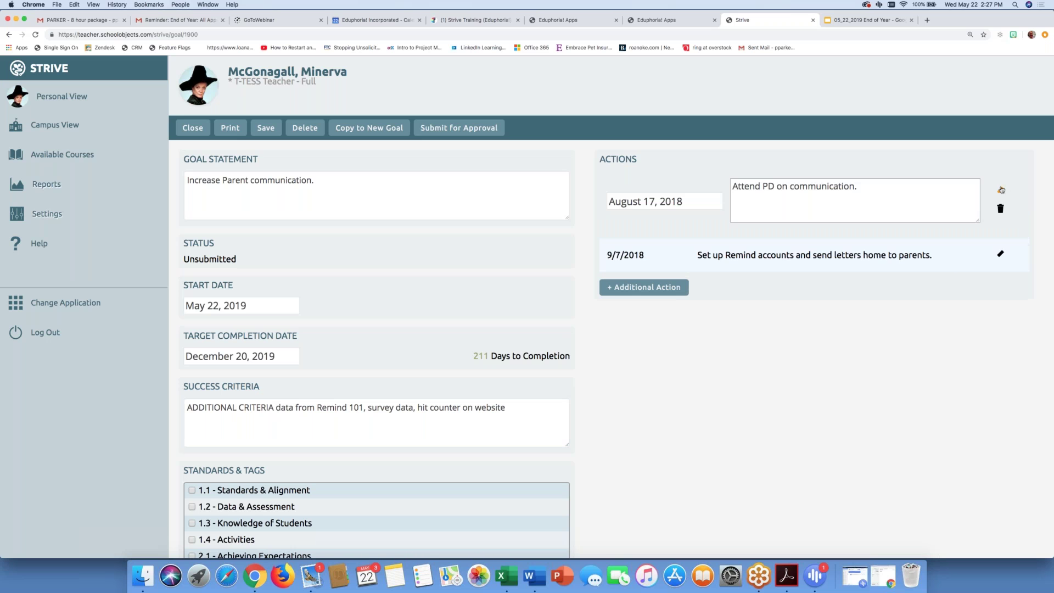
Step: Delete the Attend PD and September 7 actions, confirming each deletion
click(1000, 209)
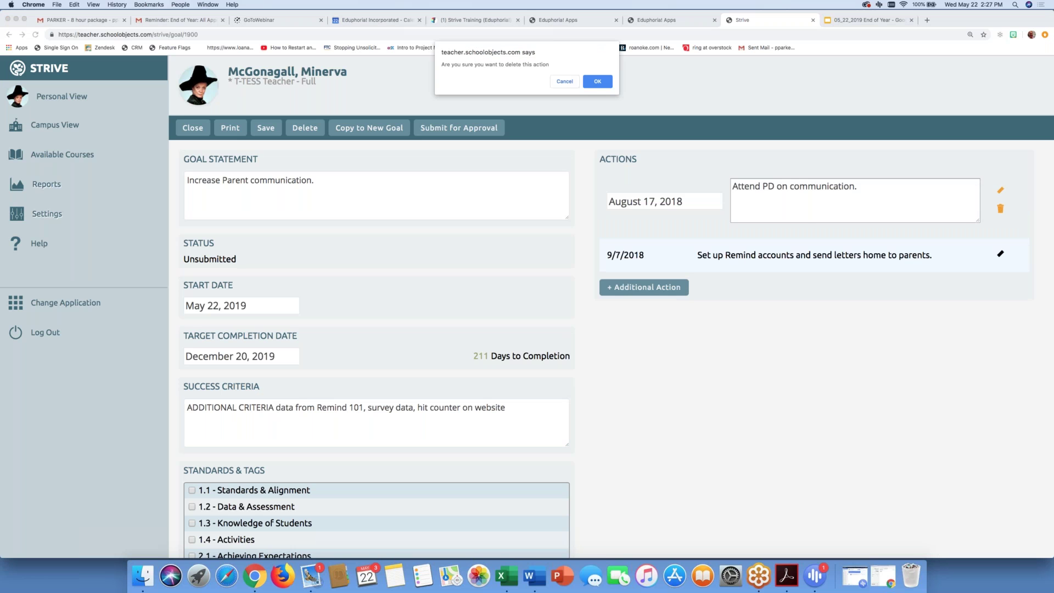
click(598, 81)
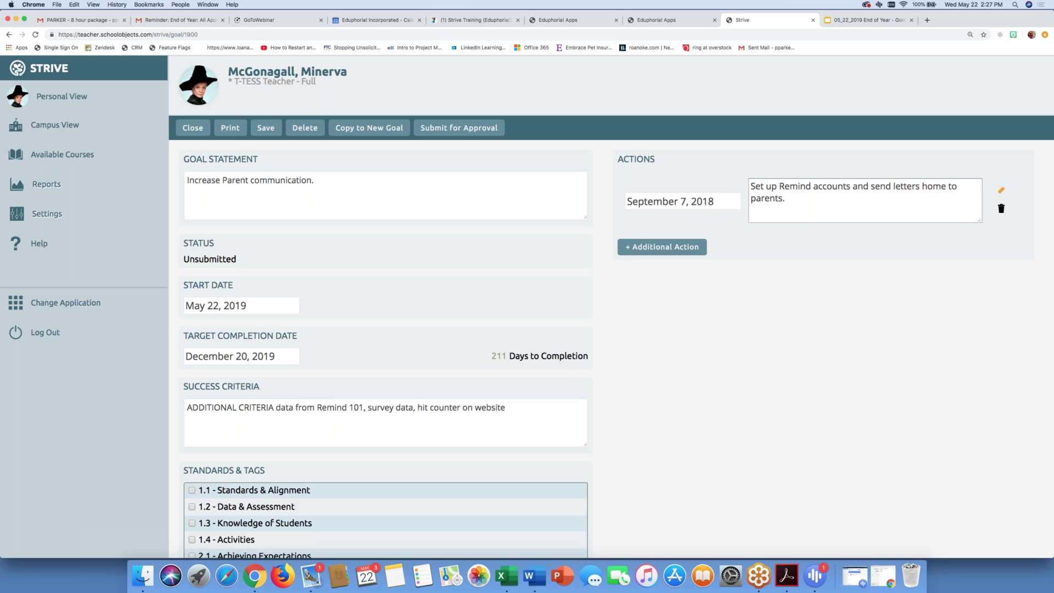
click(1001, 208)
click(597, 82)
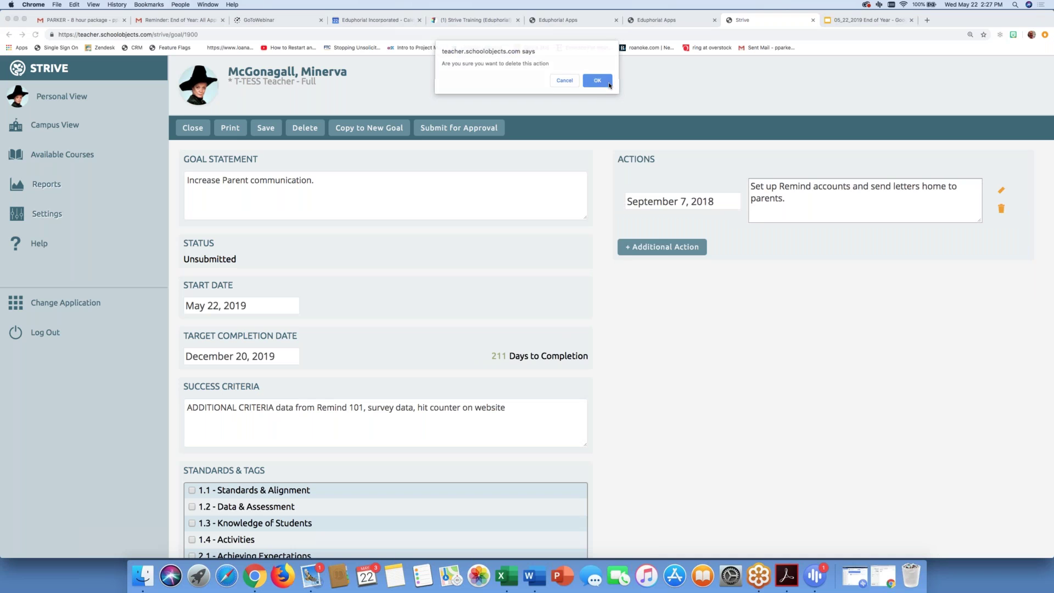
Step: Save the edited goal and close it
scroll(579, 480, down, 6)
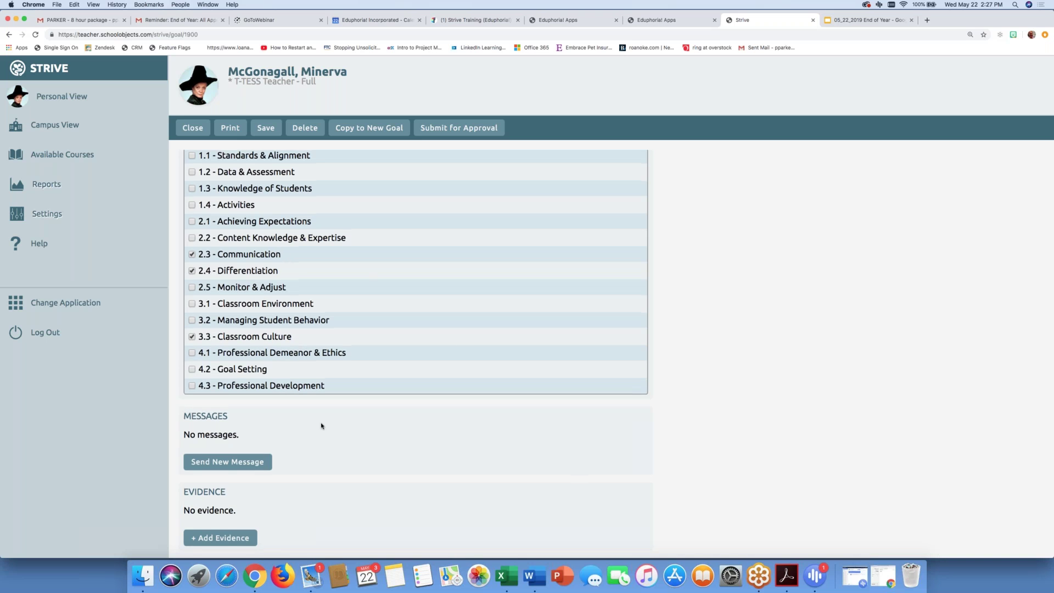
scroll(324, 337, up, 6)
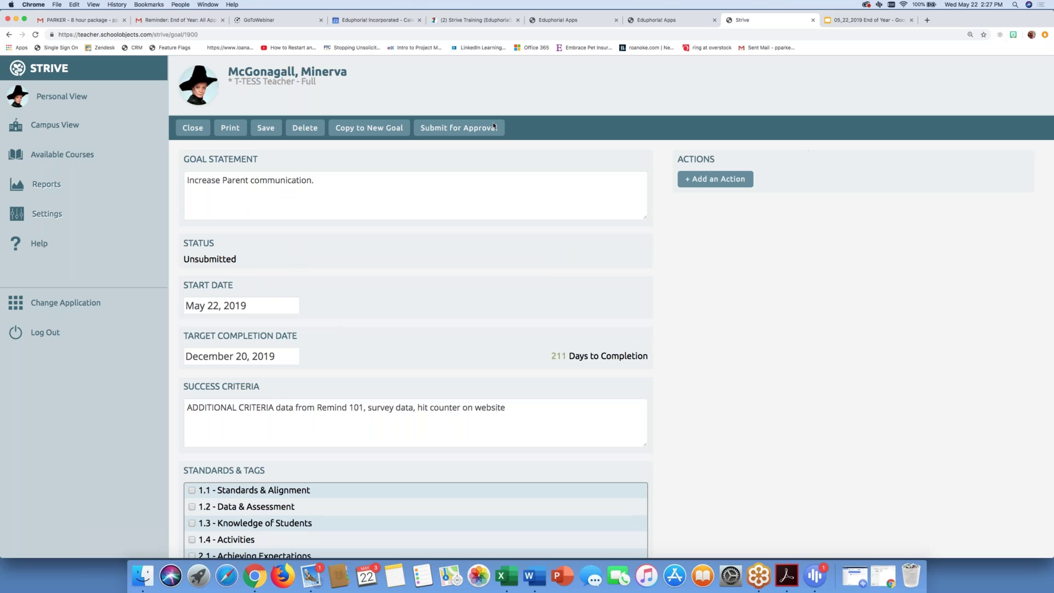
click(266, 130)
click(205, 127)
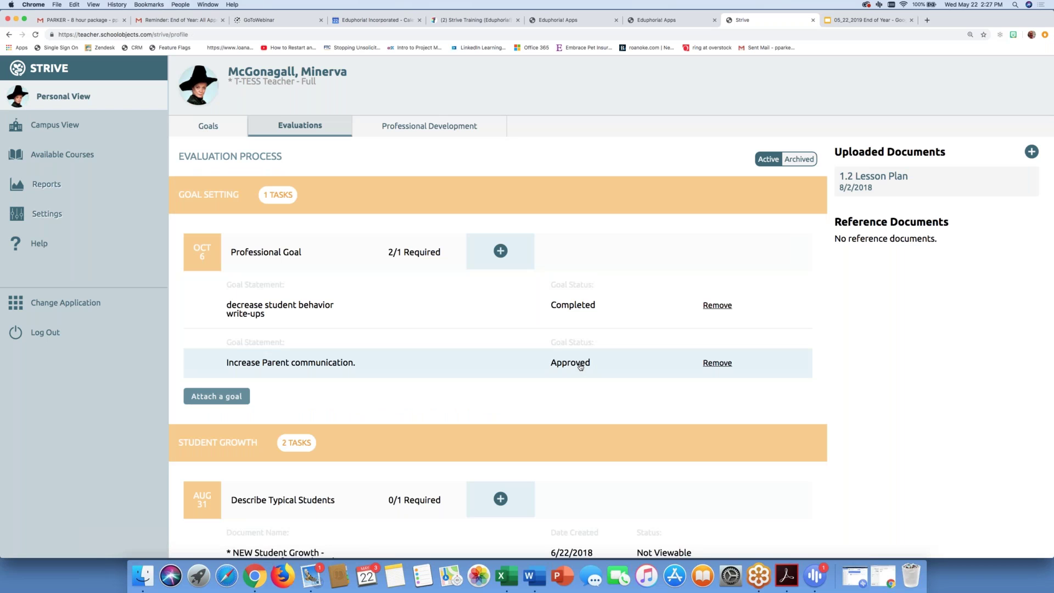
Step: Mark the approved 'Increase Parent communication.' goal Complete, confirm, and close it
click(553, 356)
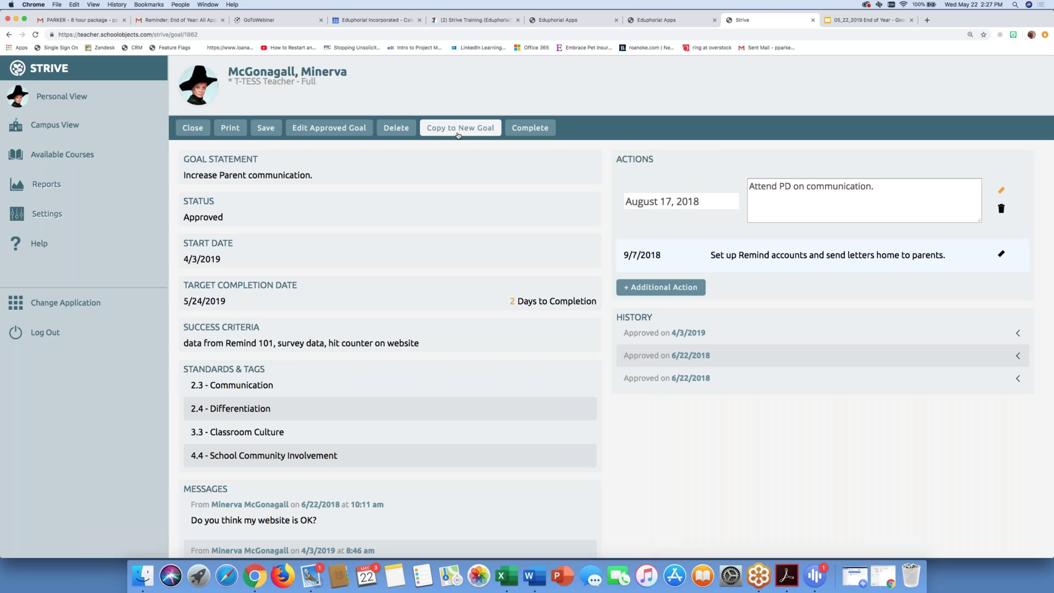
click(525, 128)
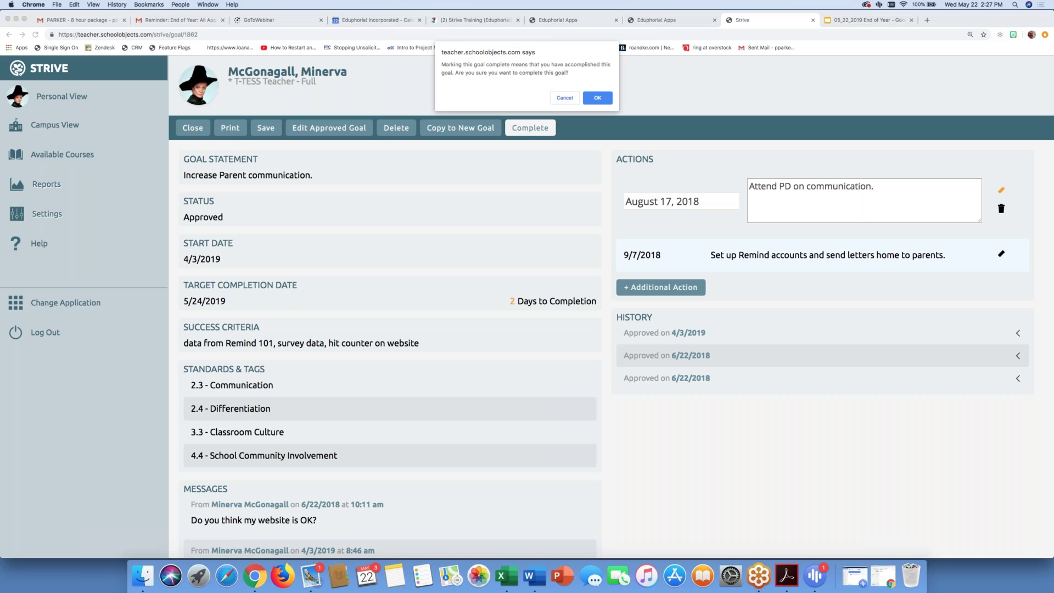
key(Return)
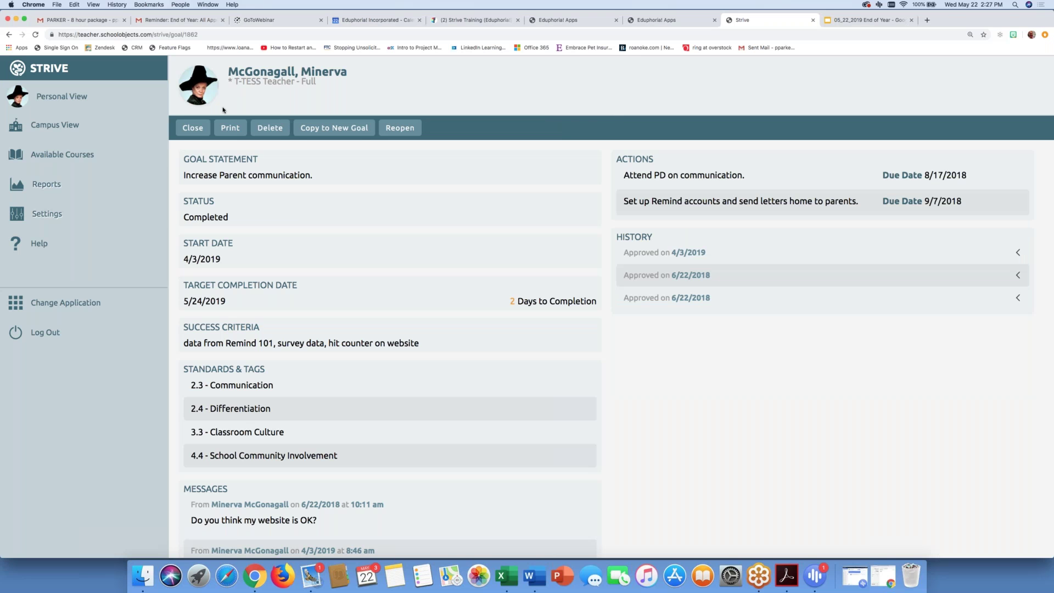
click(194, 128)
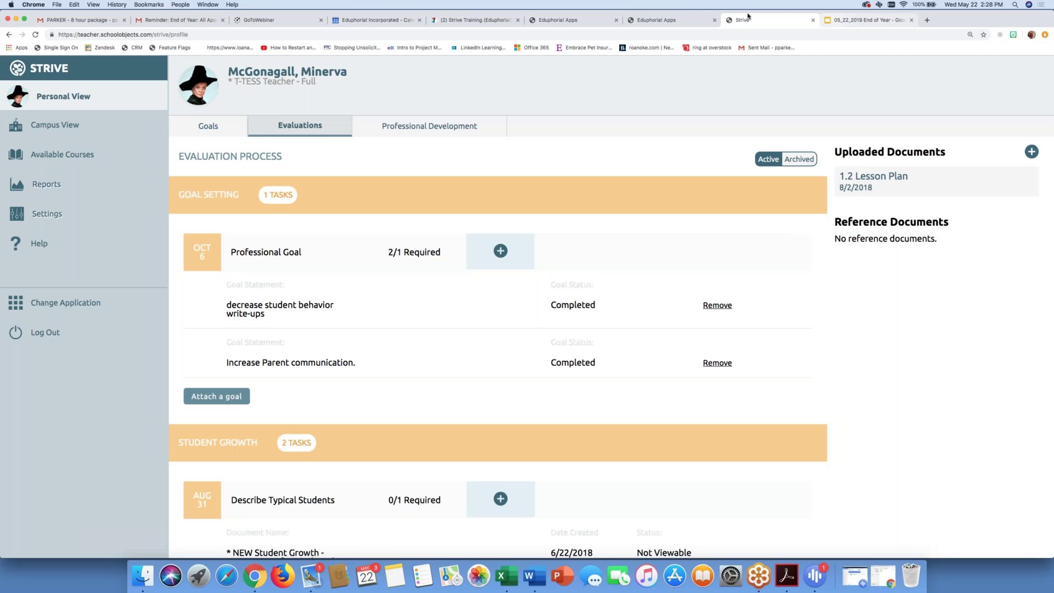
Step: Reopen Strive, switch to the Hogwarts campus, and open the teacher's appraisal page
click(683, 22)
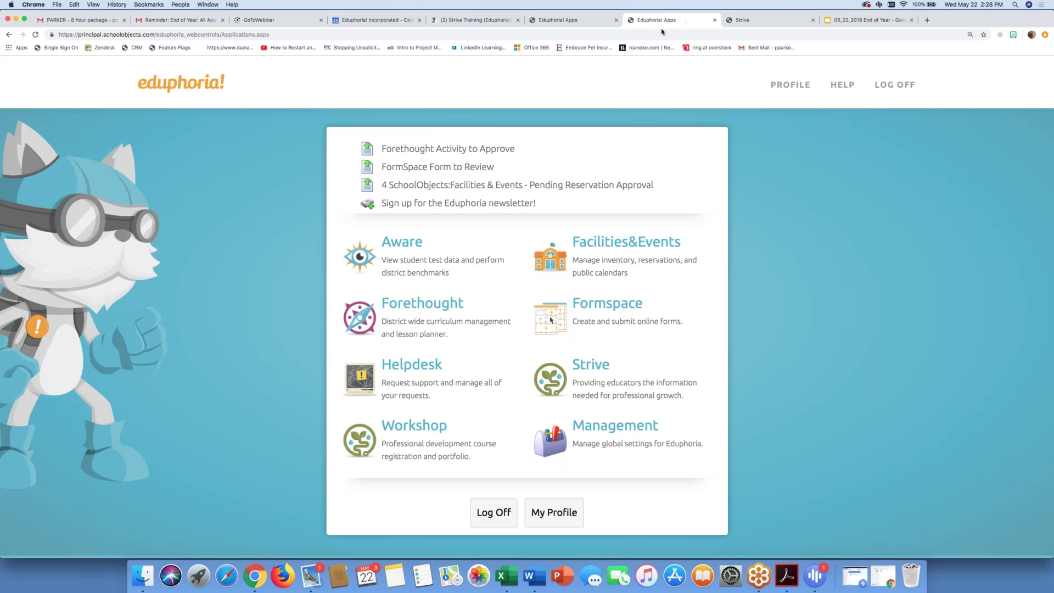
click(586, 371)
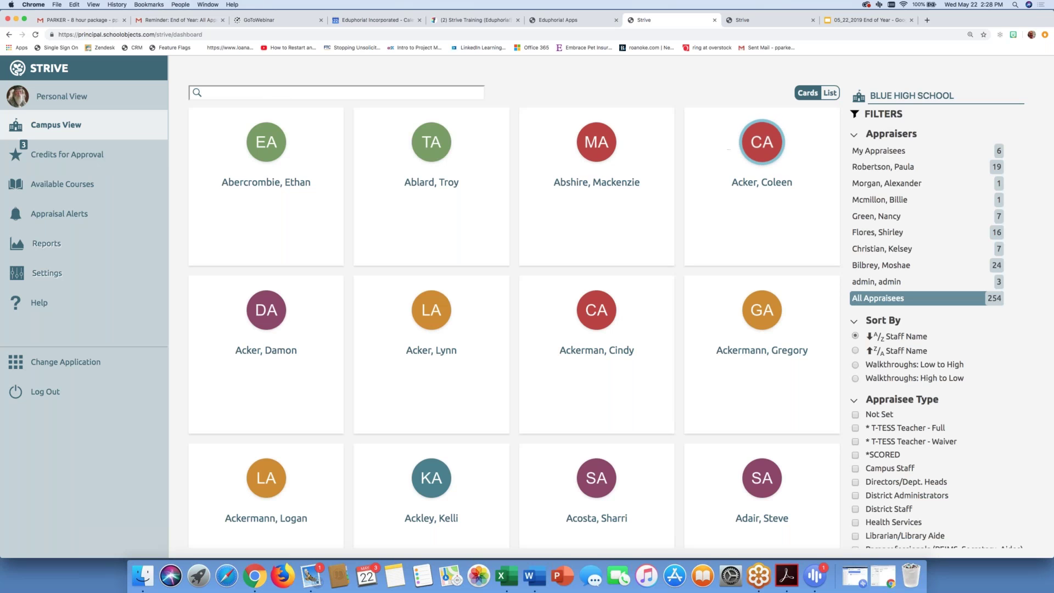
click(898, 98)
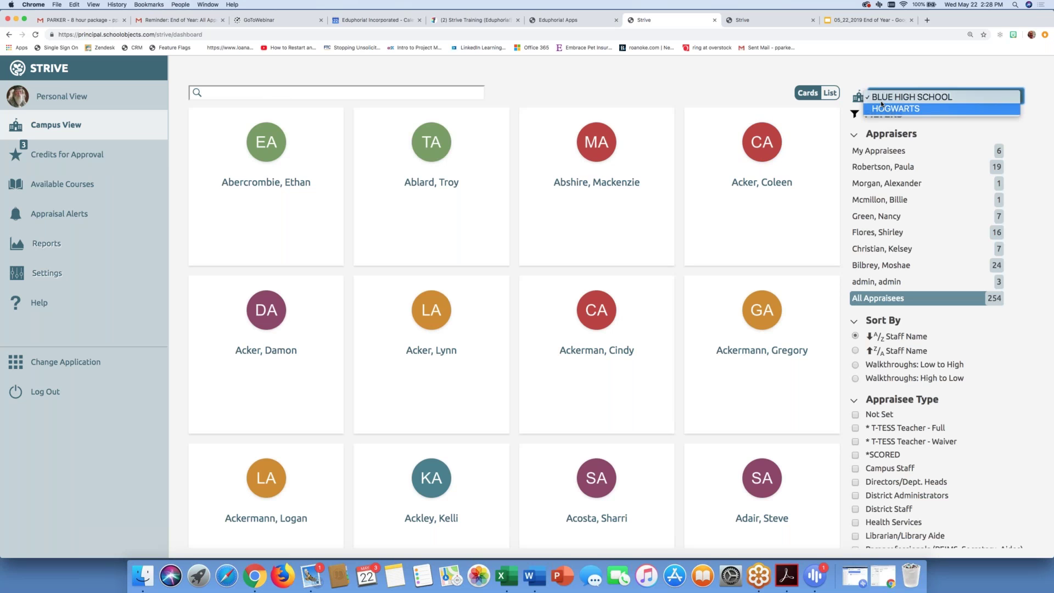
click(885, 108)
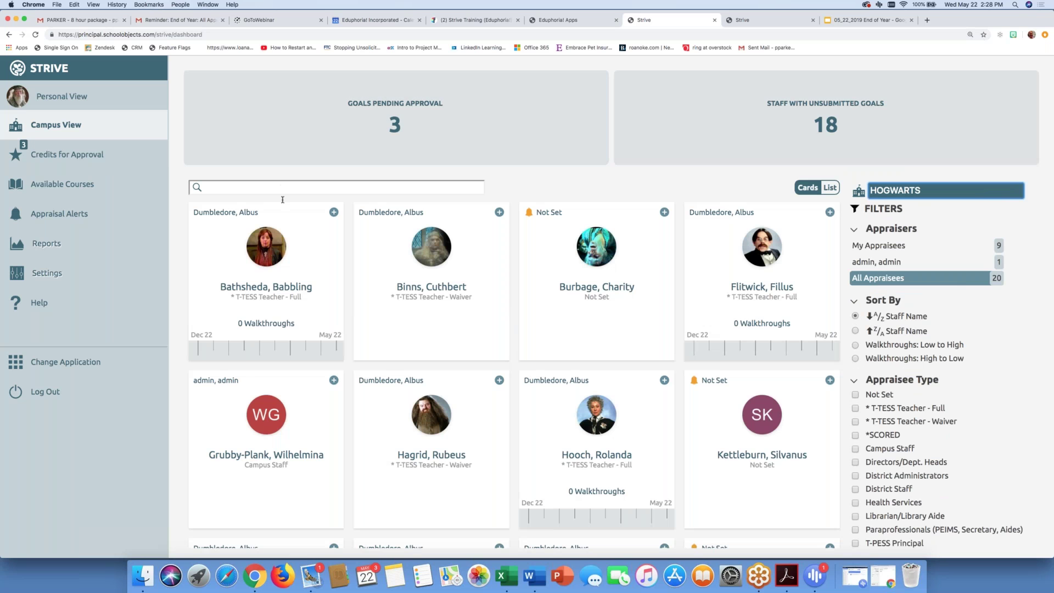
scroll(266, 247, down, 3)
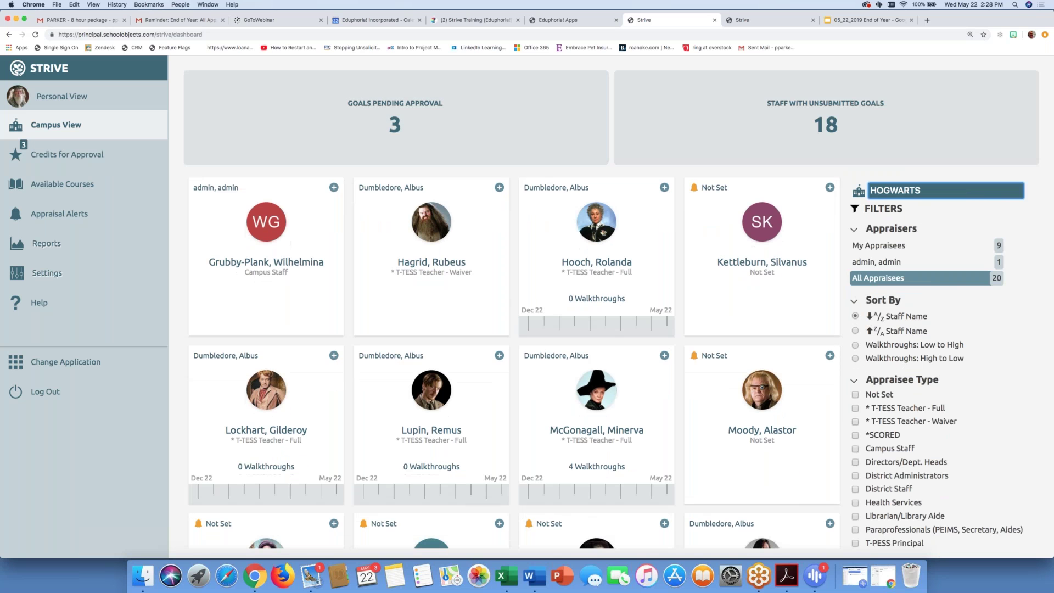
click(594, 405)
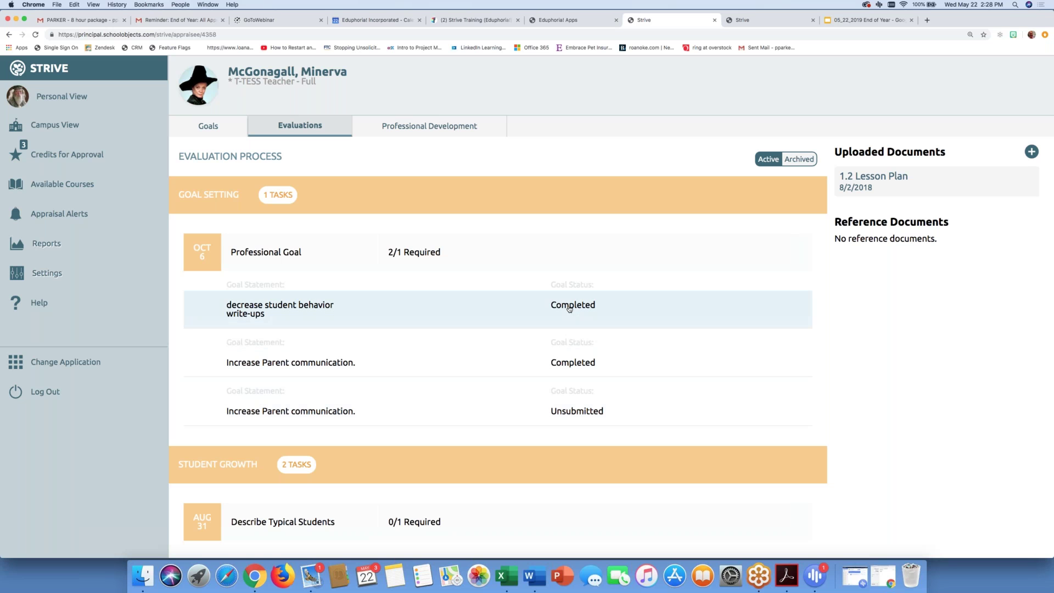
Step: Archive the 'decrease student behavior write-ups' goal and close back to Evaluations
click(246, 309)
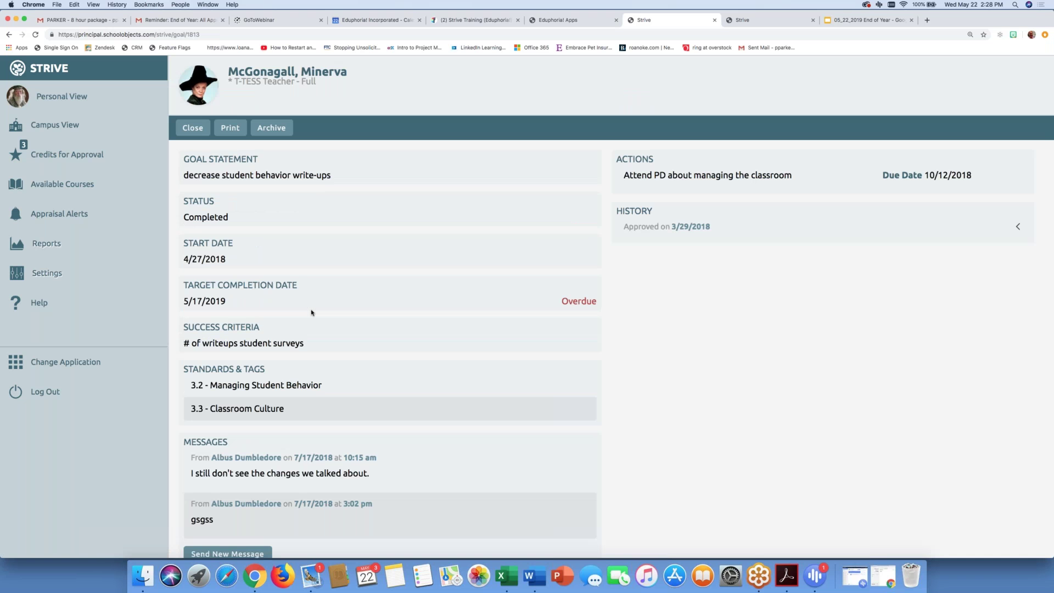
scroll(312, 312, down, 5)
scroll(292, 498, down, 7)
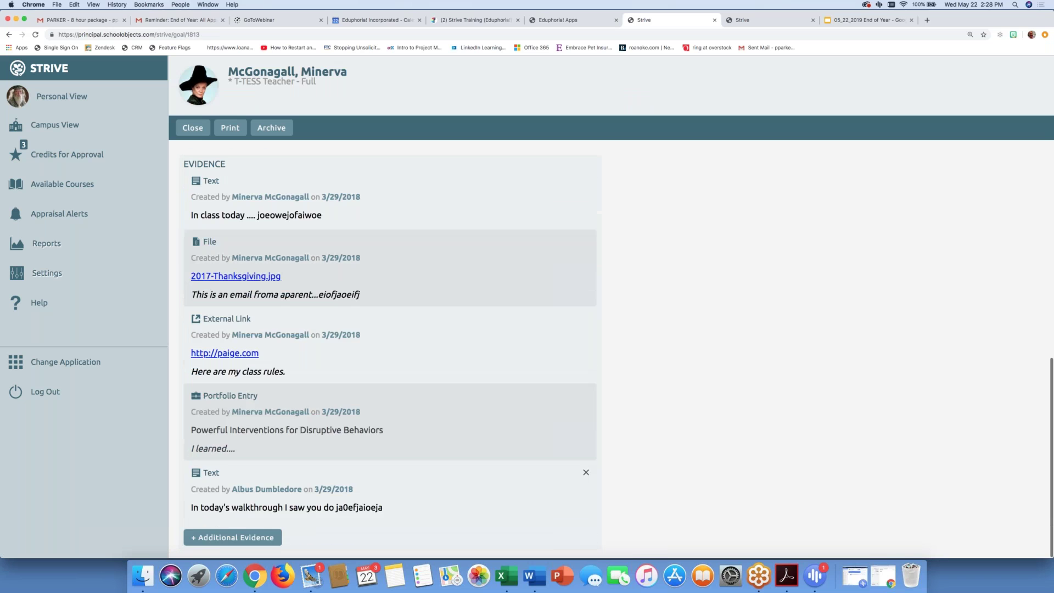
scroll(688, 217, up, 12)
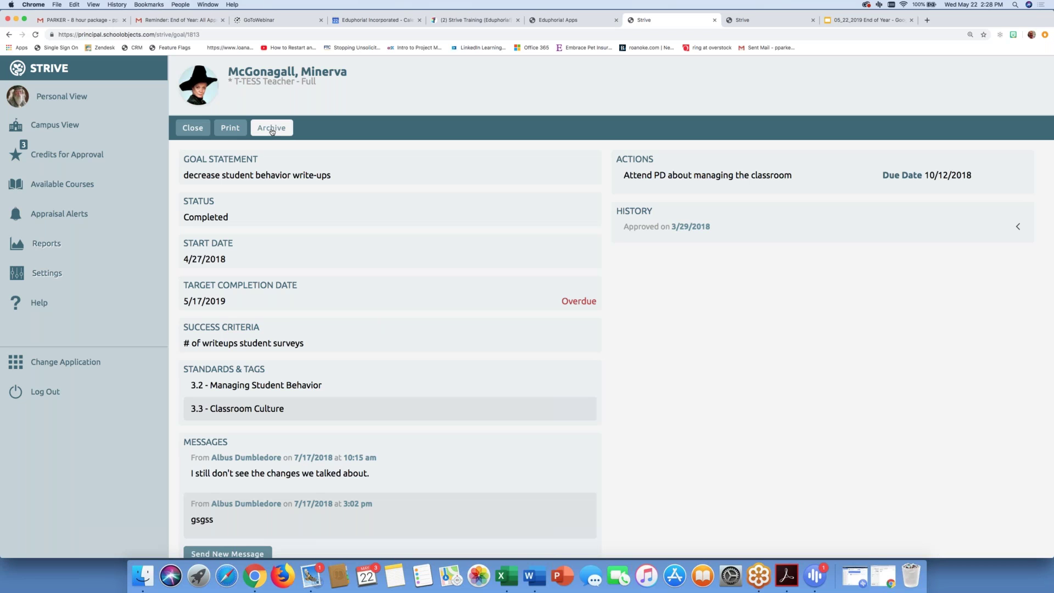
click(272, 129)
click(192, 128)
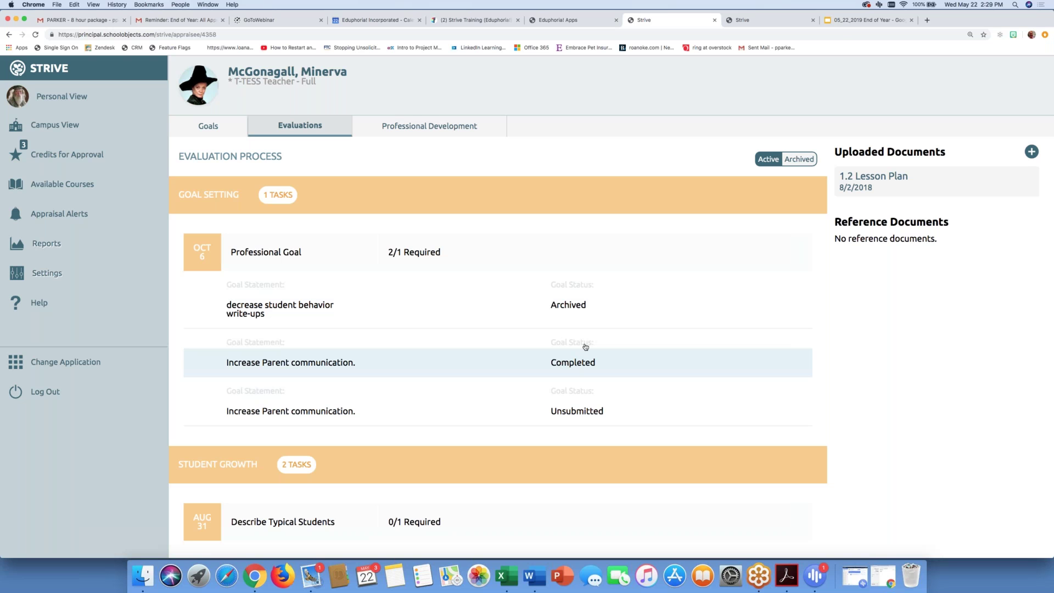
Step: Relaunch Strive and go to Settings > Appraisal Settings > Archive Appraisals
click(596, 22)
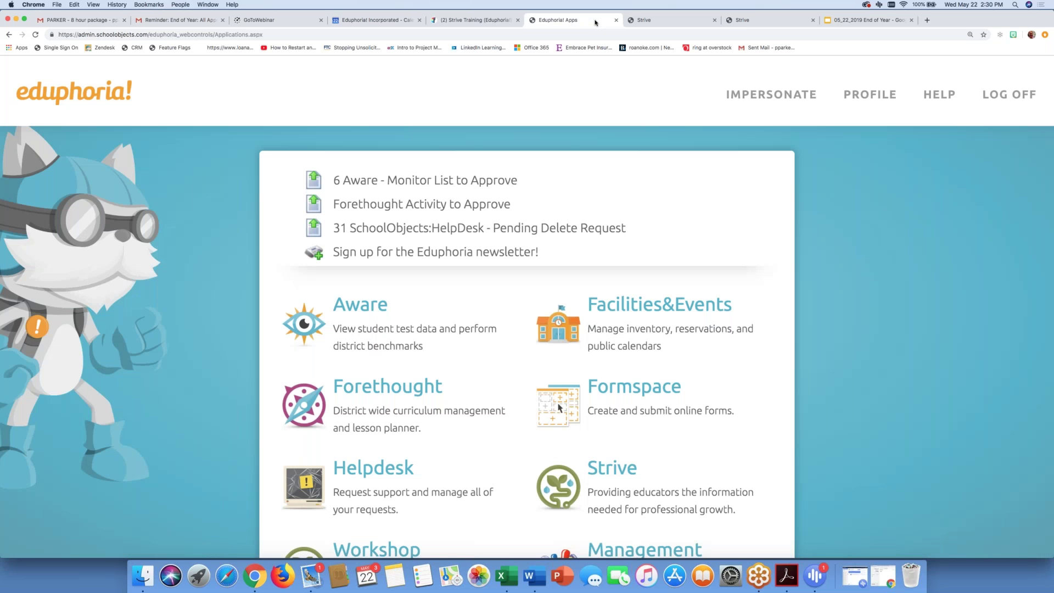
scroll(549, 220, down, 4)
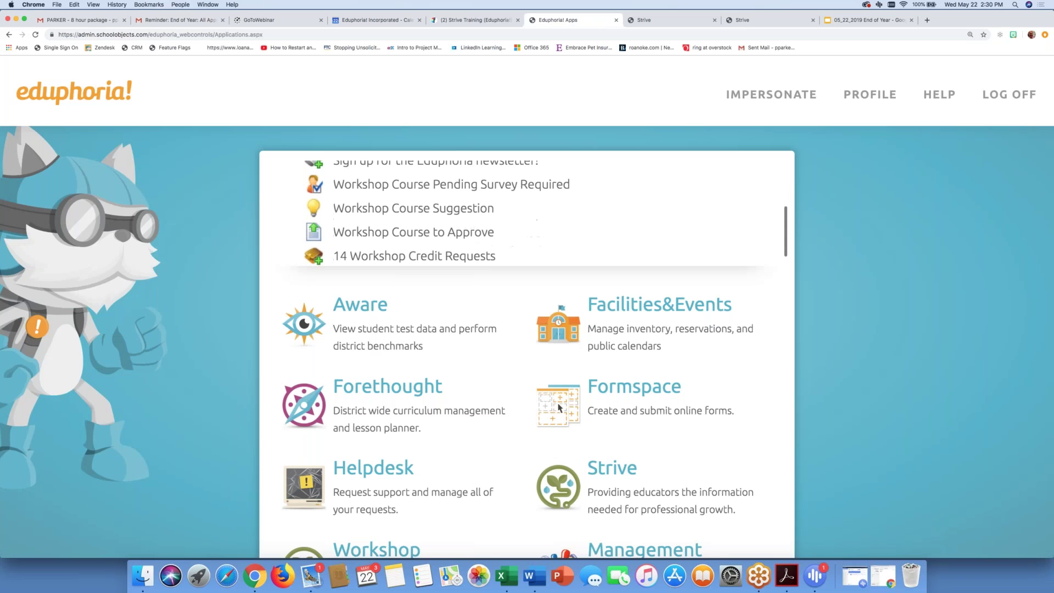
click(627, 461)
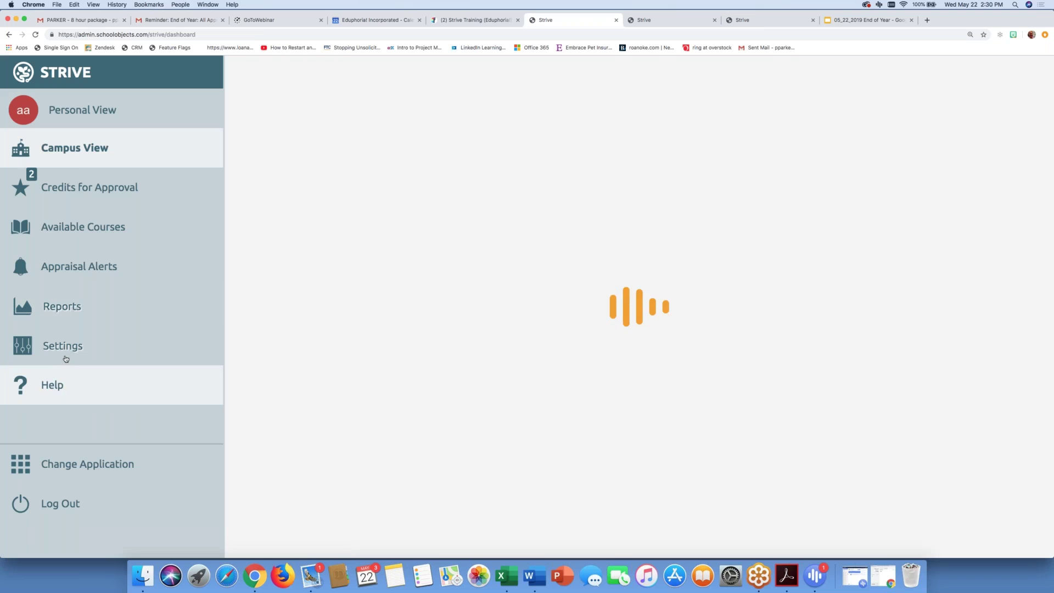
click(66, 357)
click(66, 383)
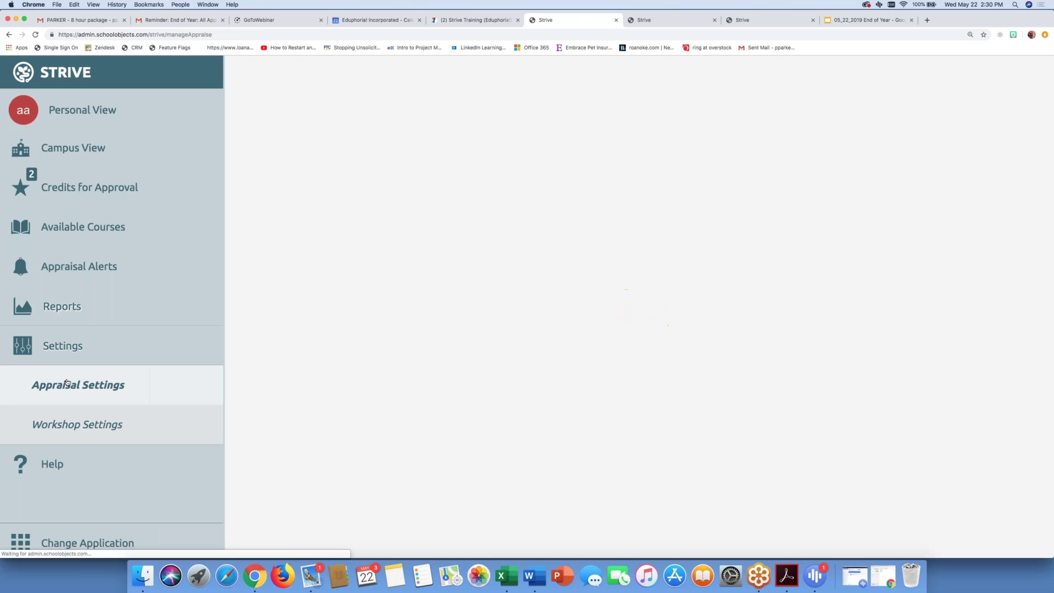
click(265, 294)
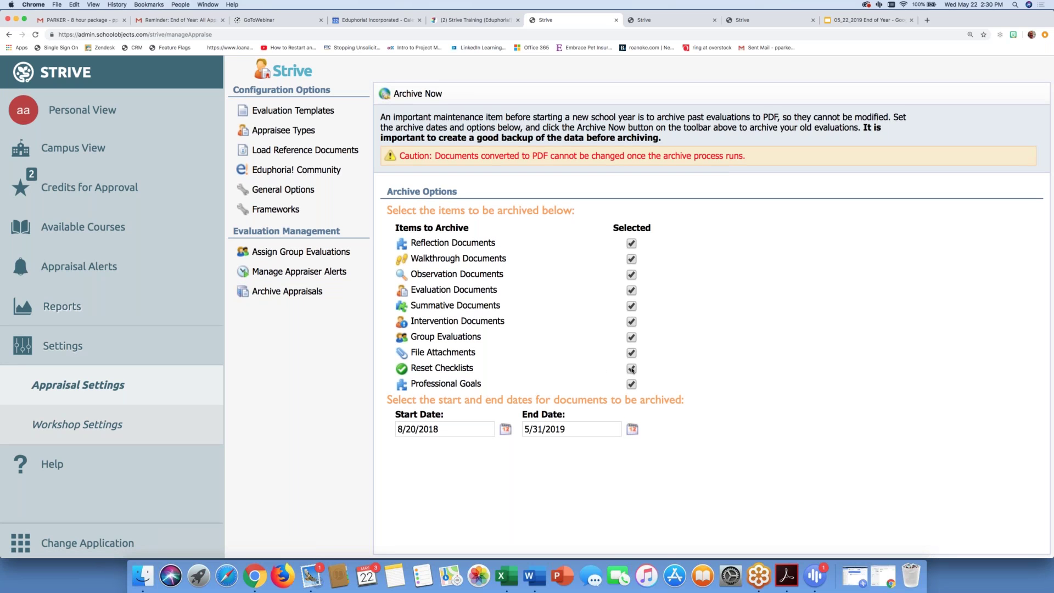
Step: Uncheck every archive item except Professional Goals
click(632, 368)
click(632, 354)
click(632, 338)
click(632, 322)
click(632, 305)
click(632, 291)
click(632, 274)
click(631, 258)
click(632, 243)
Step: Set the archive Start Date to 8/6/2018 and End Date to 6/7/2019
click(505, 429)
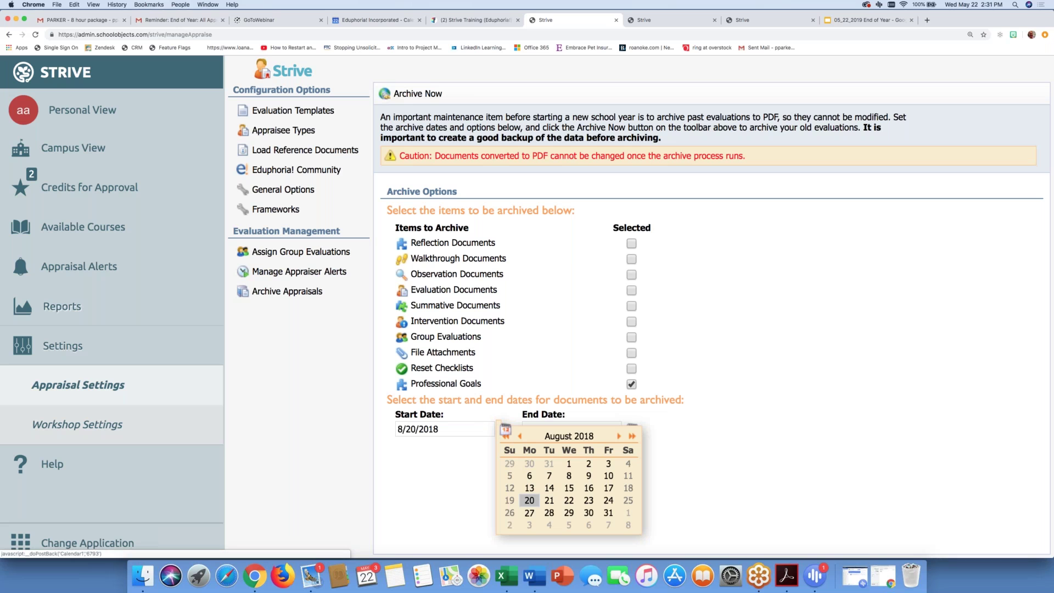
click(529, 476)
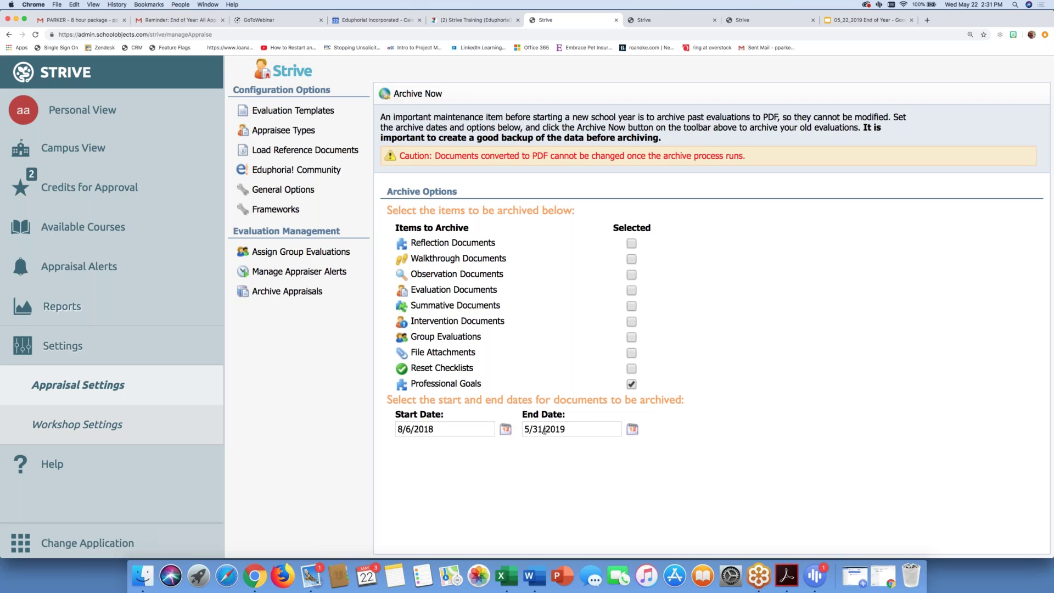
click(636, 431)
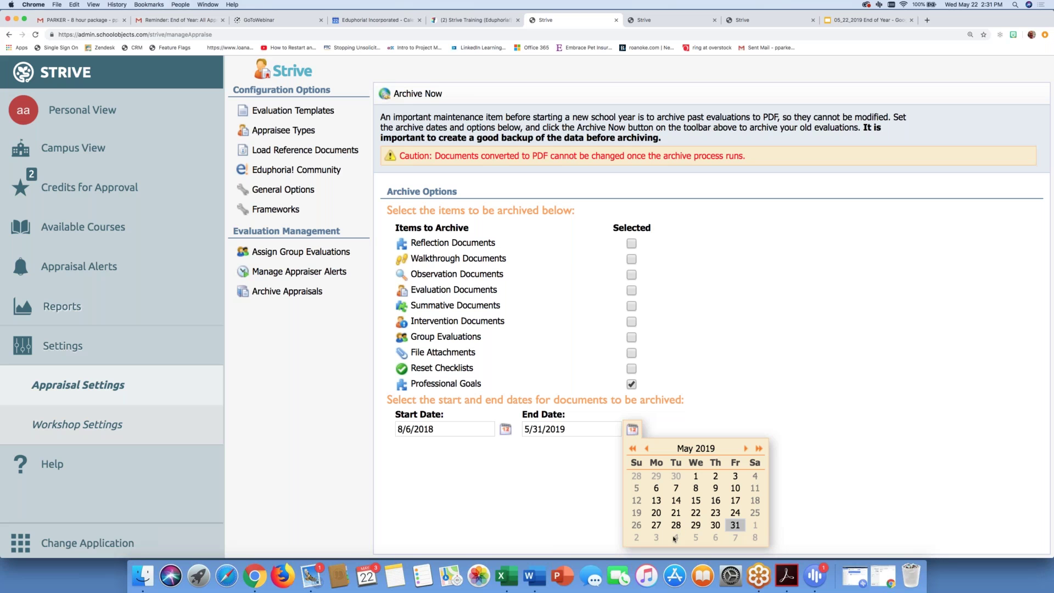
click(746, 449)
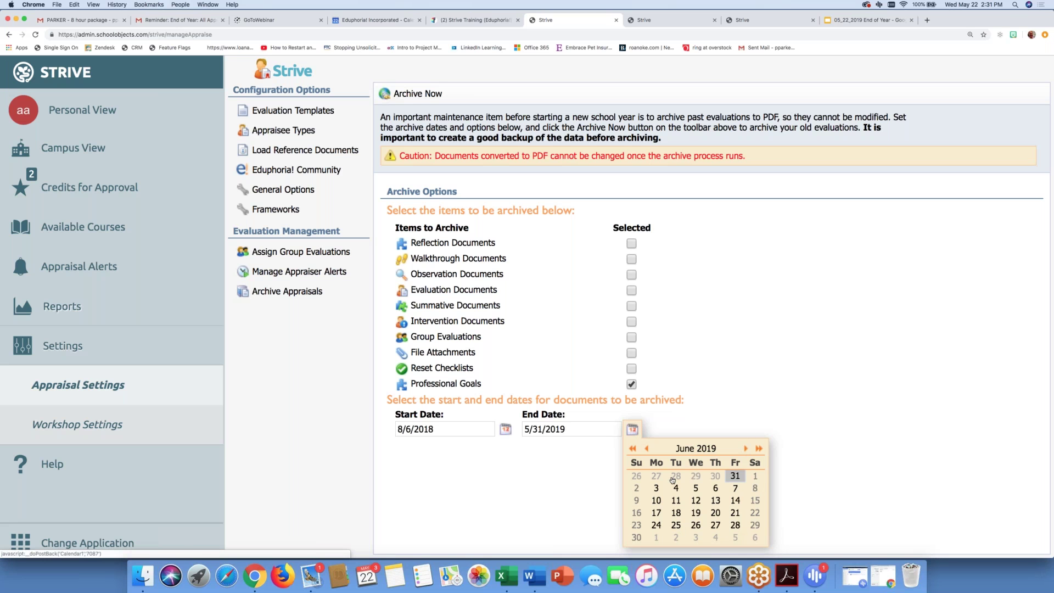
click(736, 488)
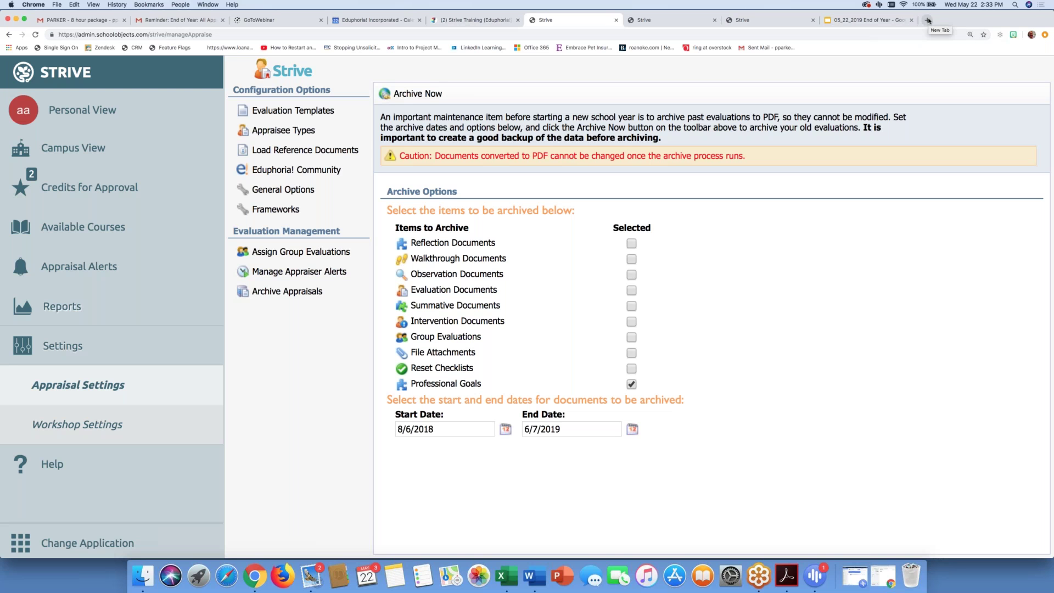
Step: Open eduphoria.zendesk.com, the Eduphoria help center home page, in a new Chrome tab
click(928, 21)
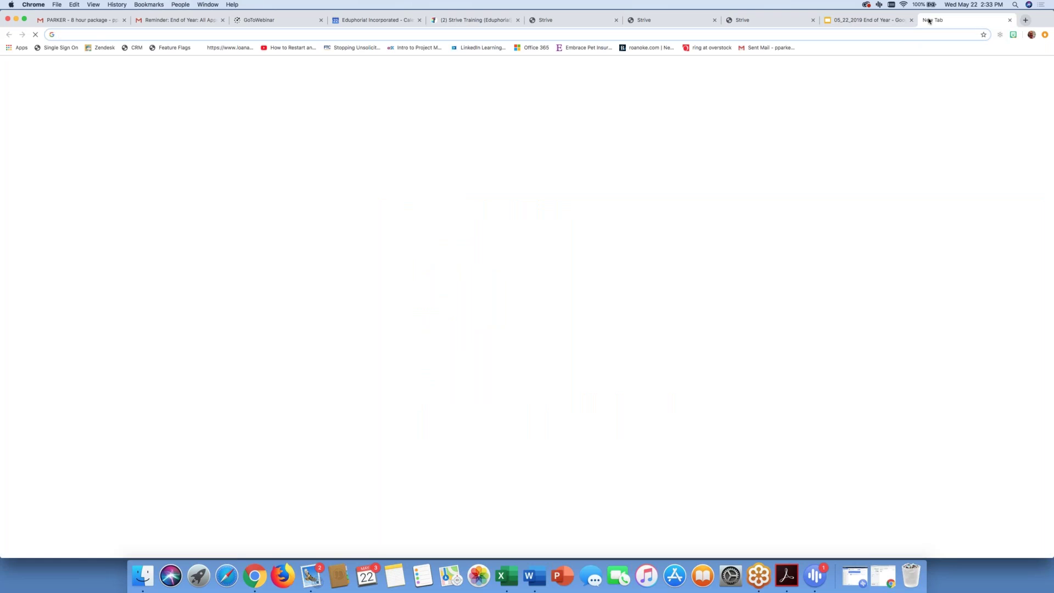
text(SCHOO)
key(BackSpace)
key(BackSpace)
key(BackSpace)
key(BackSpace)
key(BackSpace)
key(BackSpace)
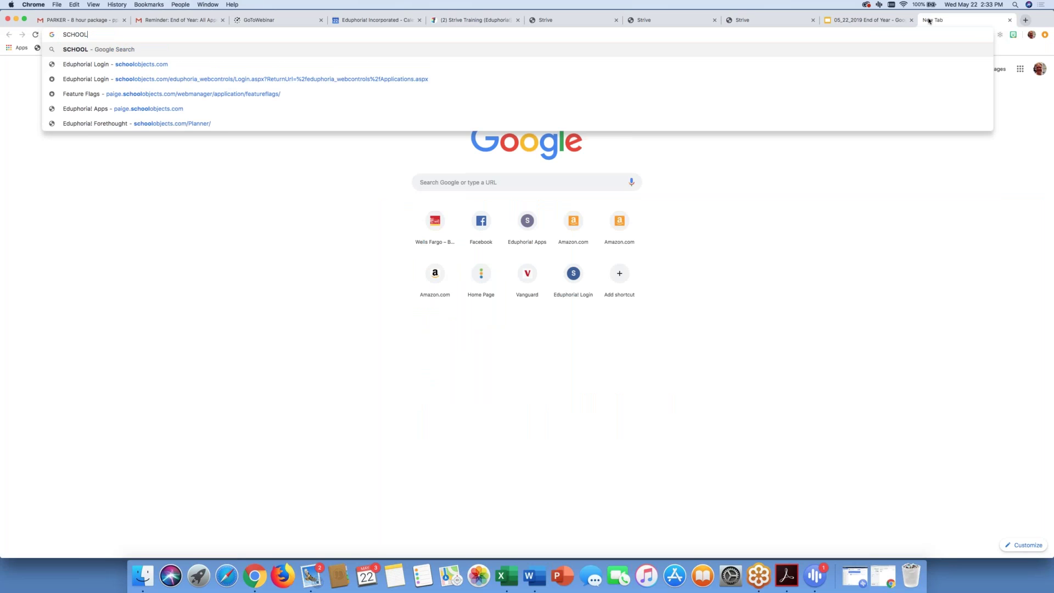
text(ZENDES)
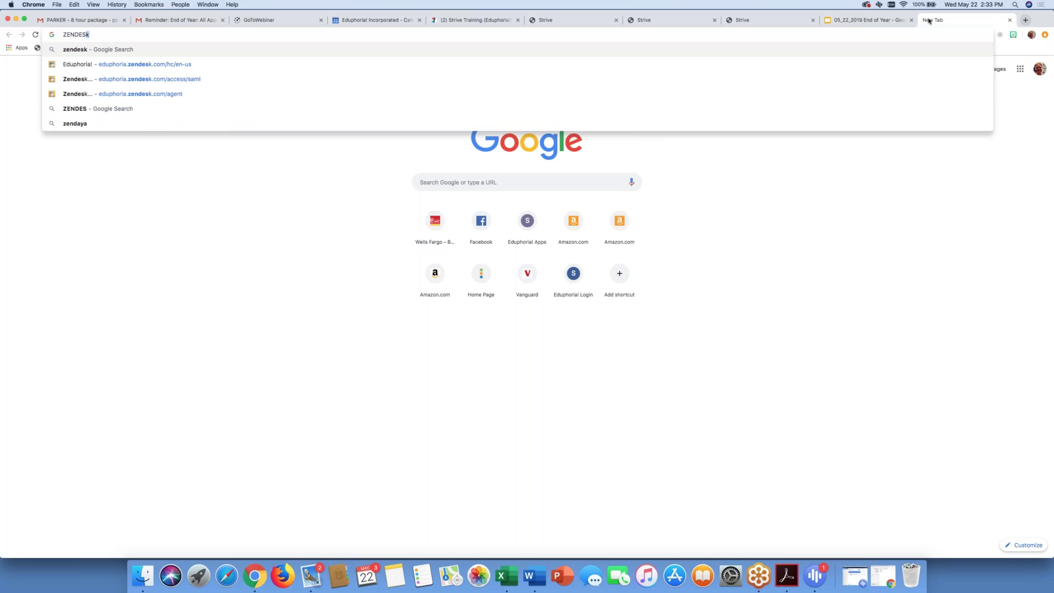
text(K.EDUPHO)
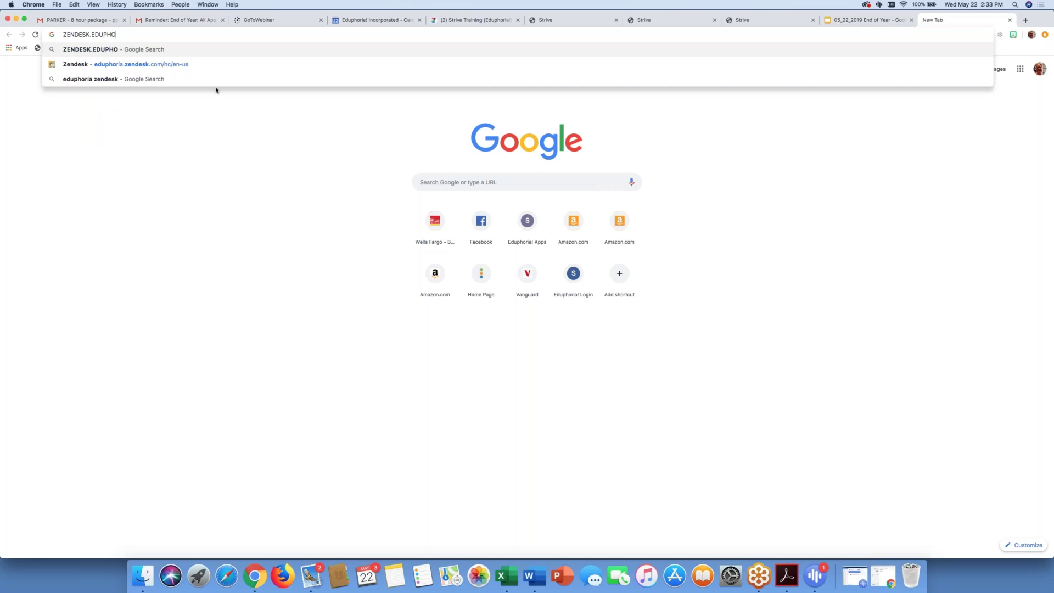
click(173, 63)
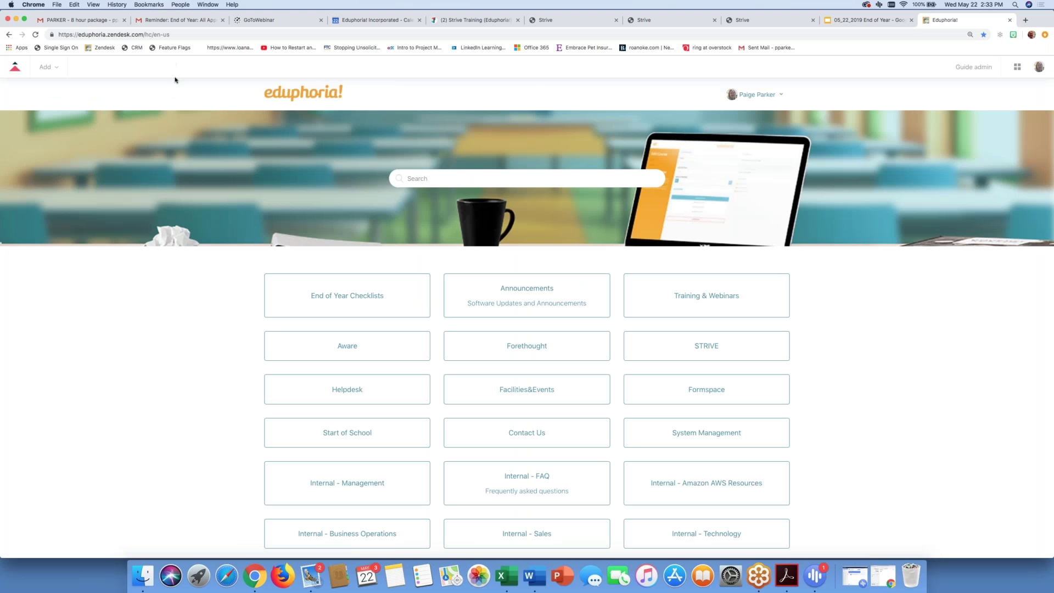
click(673, 348)
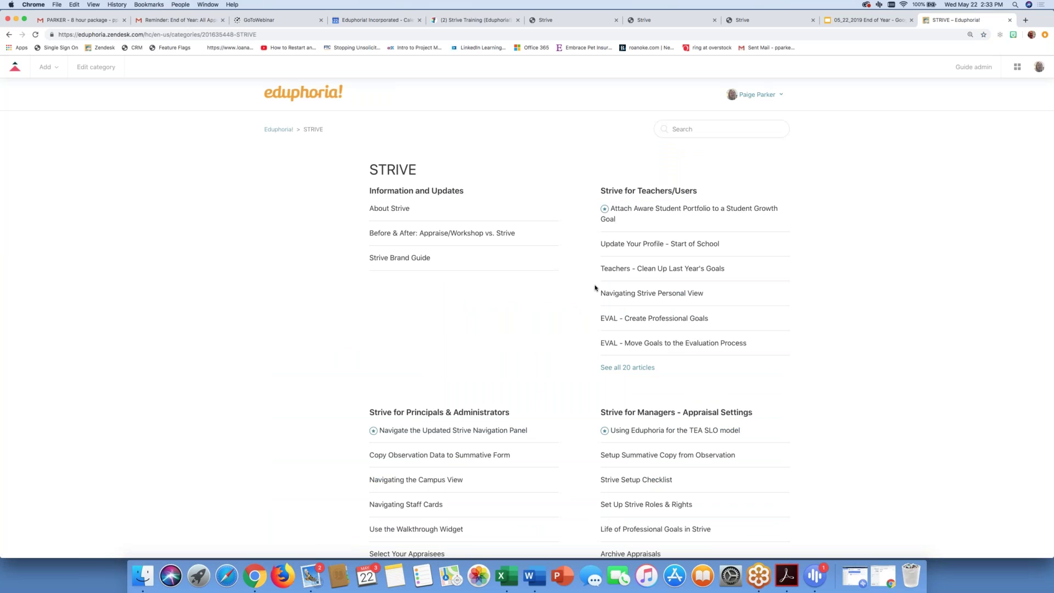
scroll(643, 436, down, 1)
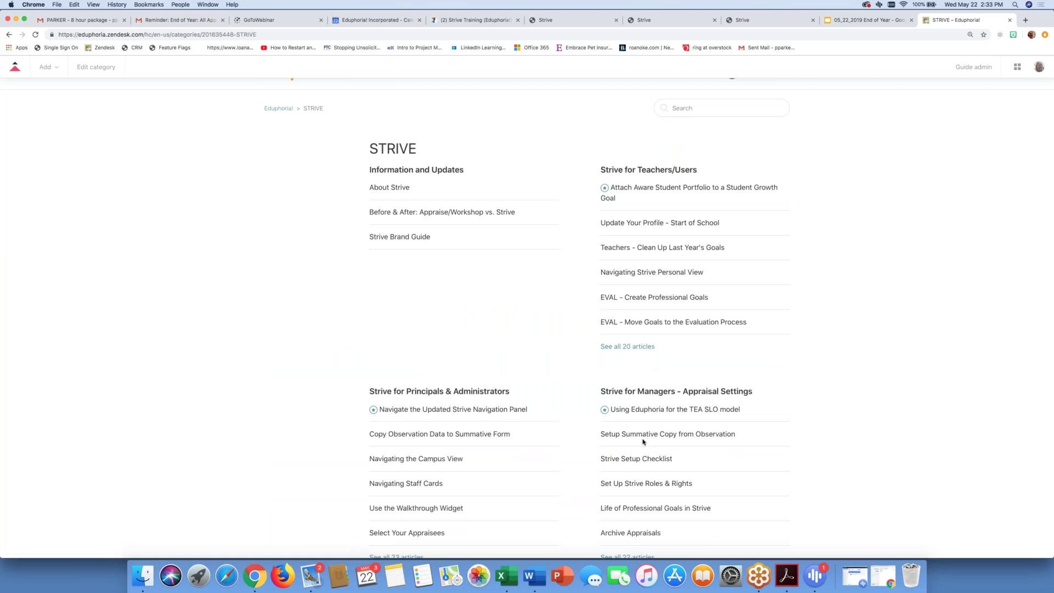
scroll(565, 411, down, 1)
scroll(565, 410, down, 1)
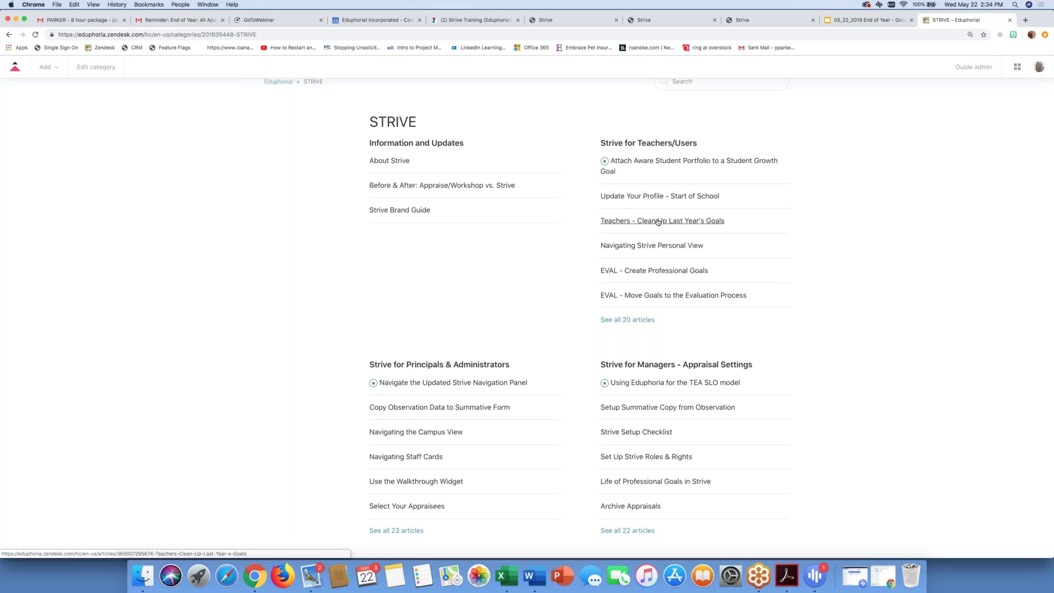
scroll(658, 222, up, 2)
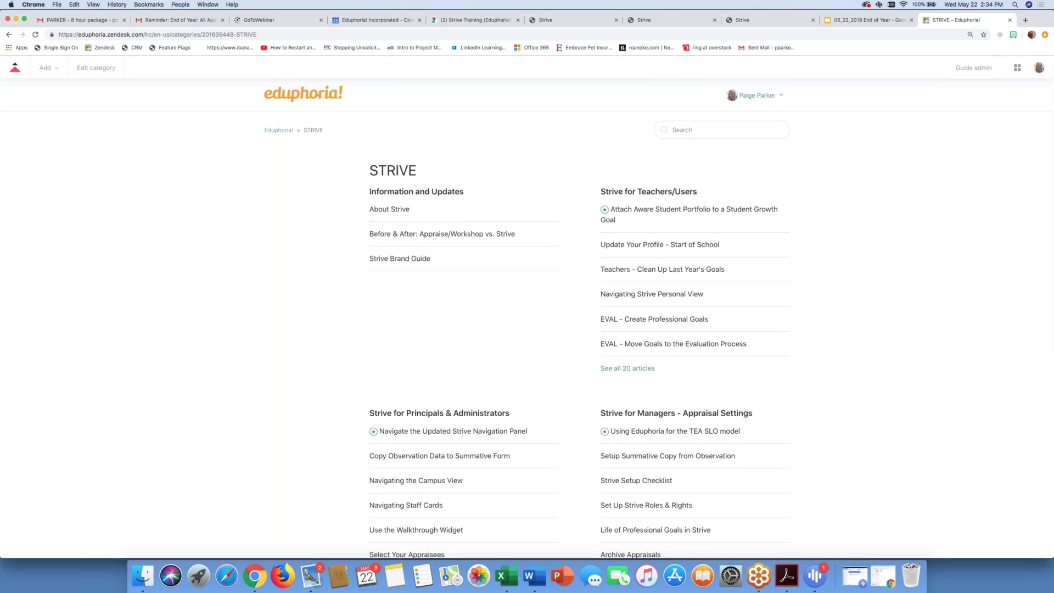
scroll(469, 177, down, 1)
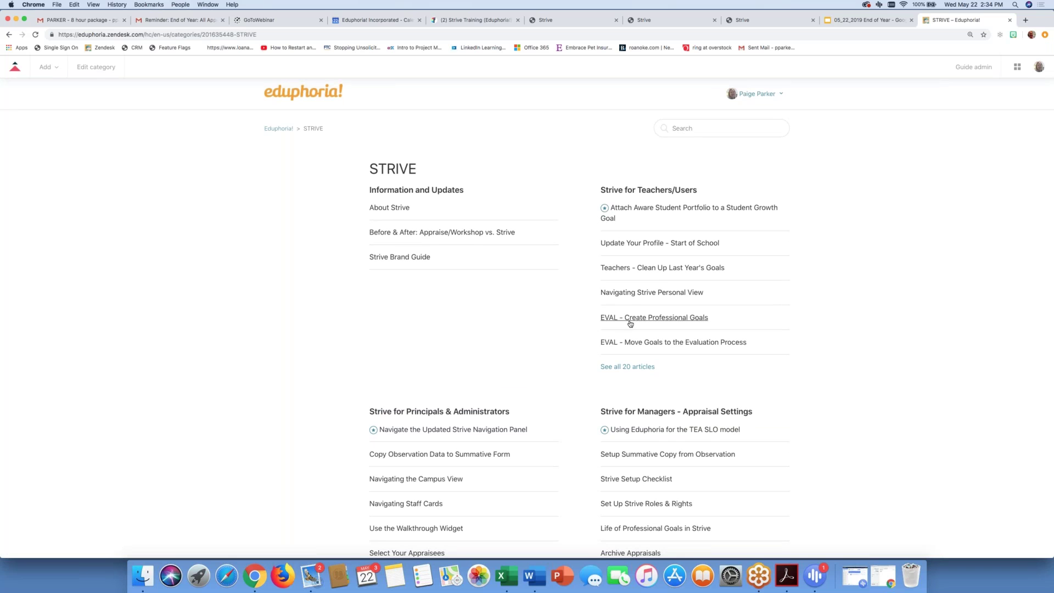
Step: Open the 'Teachers - Clean Up Last Year's Goals' article and read through its goal-status icon table
click(632, 269)
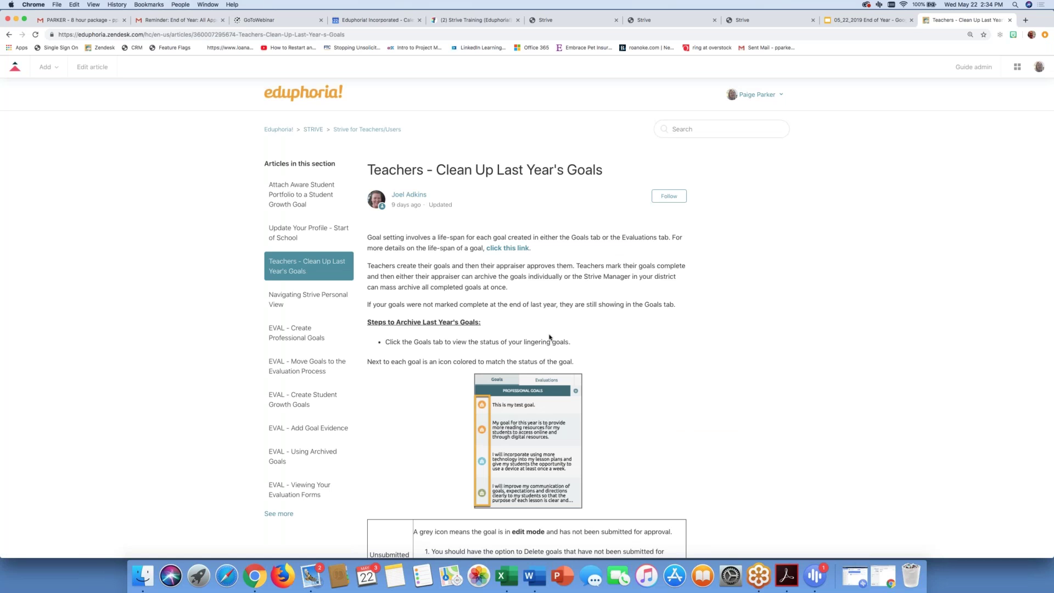
scroll(549, 337, down, 7)
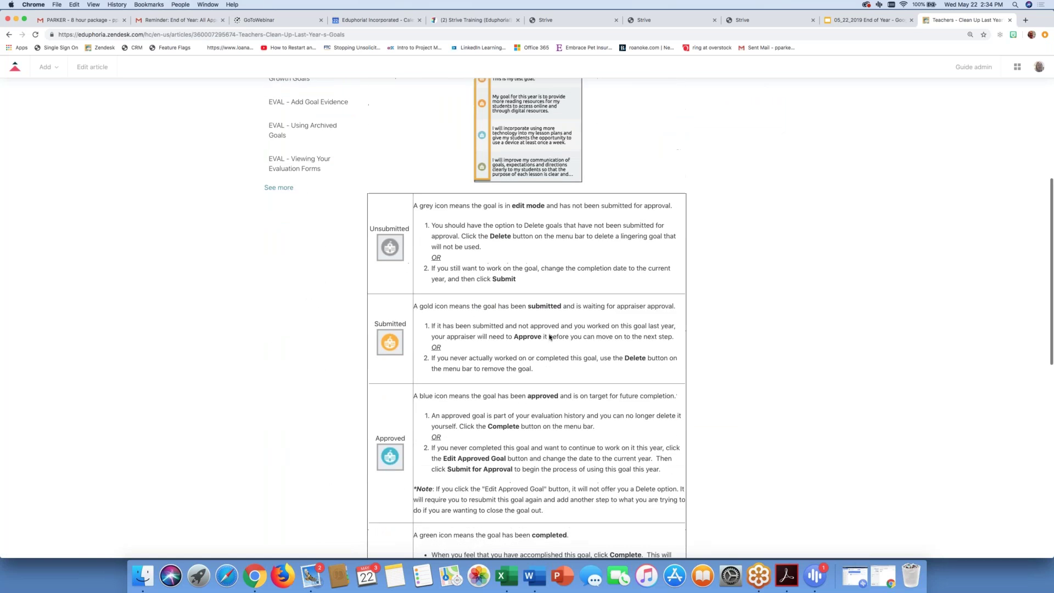
scroll(550, 337, down, 1)
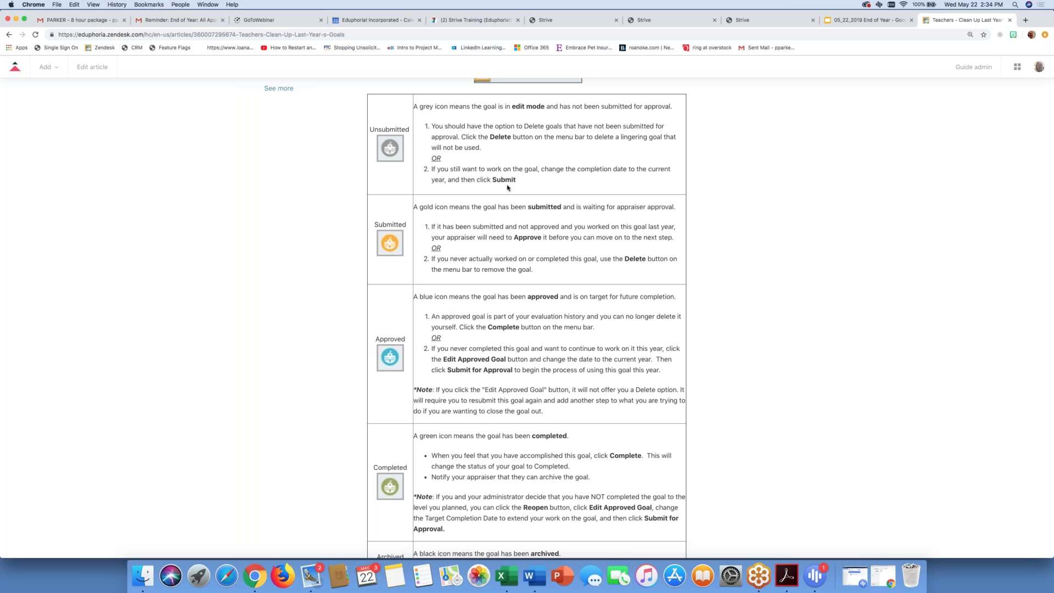
scroll(408, 251, down, 2)
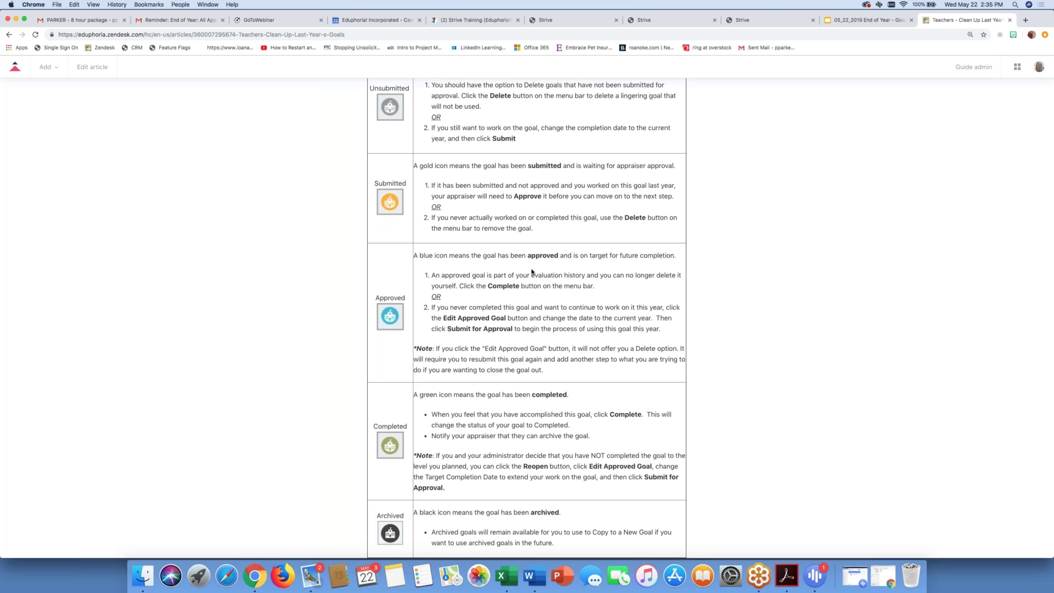
scroll(532, 271, down, 2)
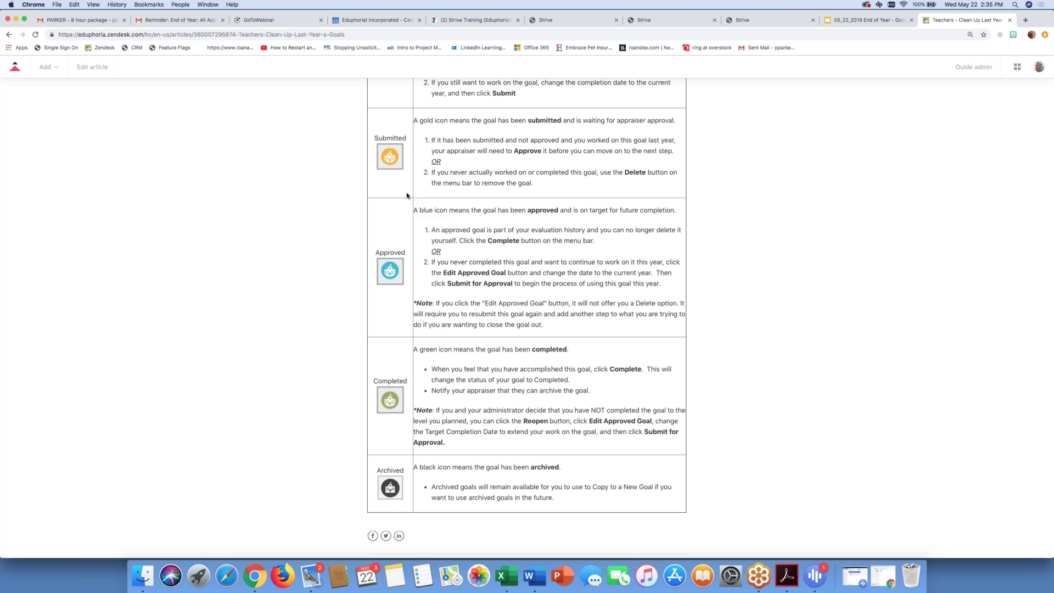
scroll(406, 195, up, 5)
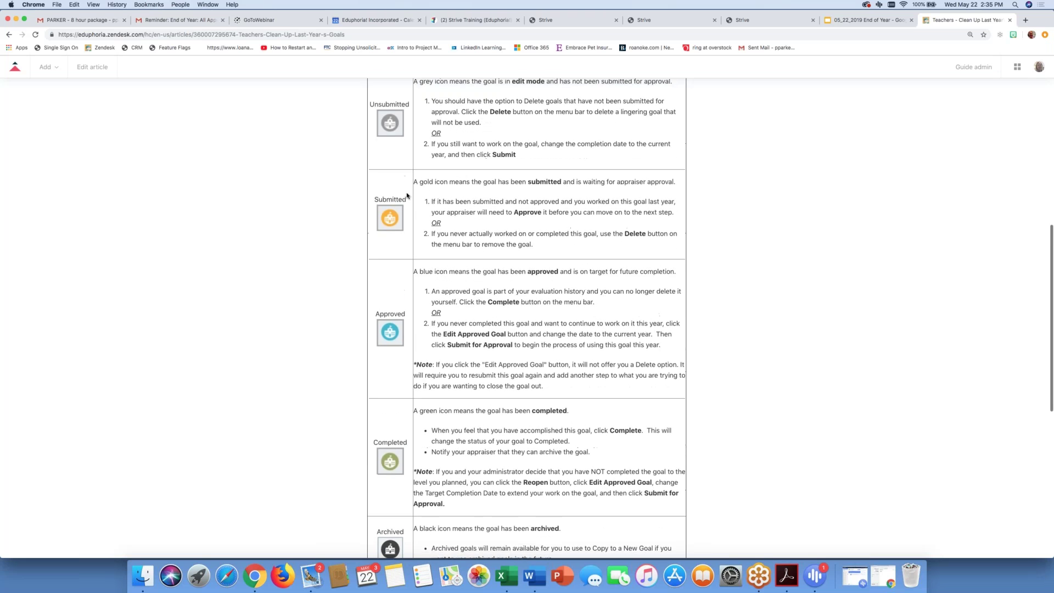
scroll(406, 196, up, 5)
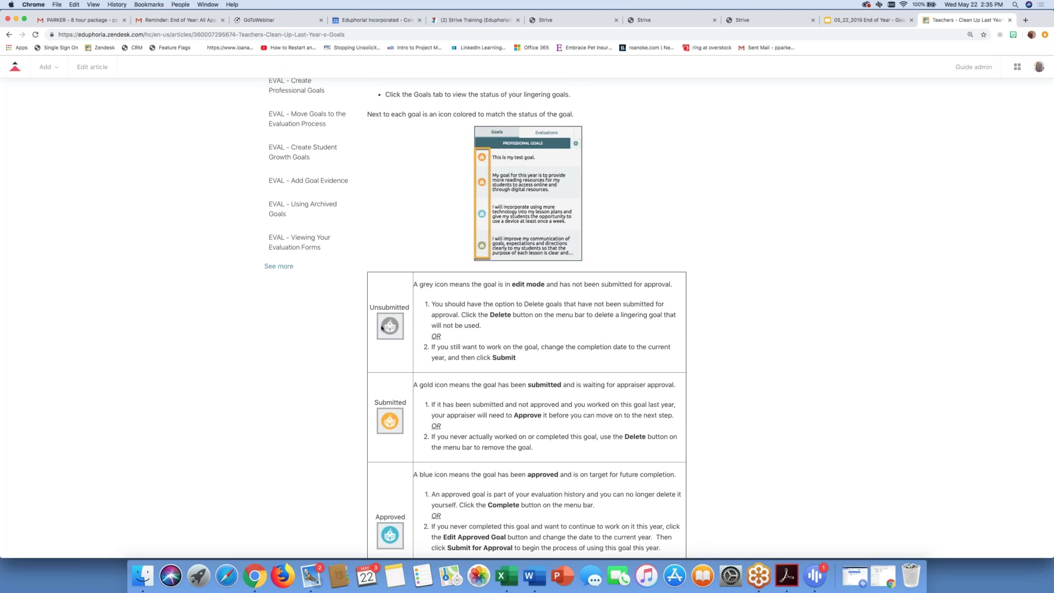
scroll(396, 395, down, 3)
scroll(375, 424, down, 5)
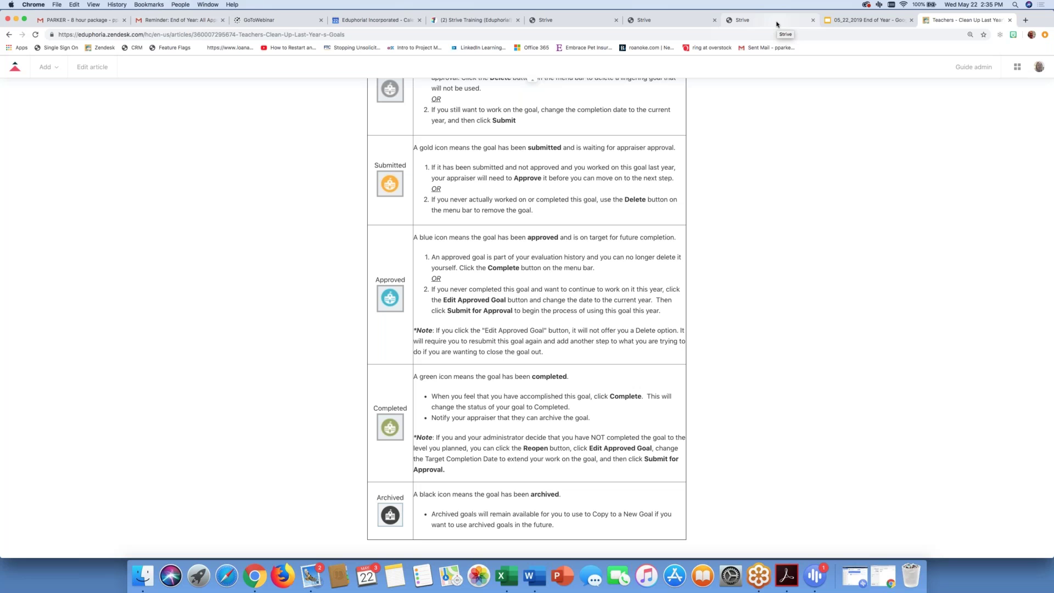
Step: Return to Strive's Archive Now page, still set to Professional Goals for 8/6/2018–6/7/2019
click(777, 23)
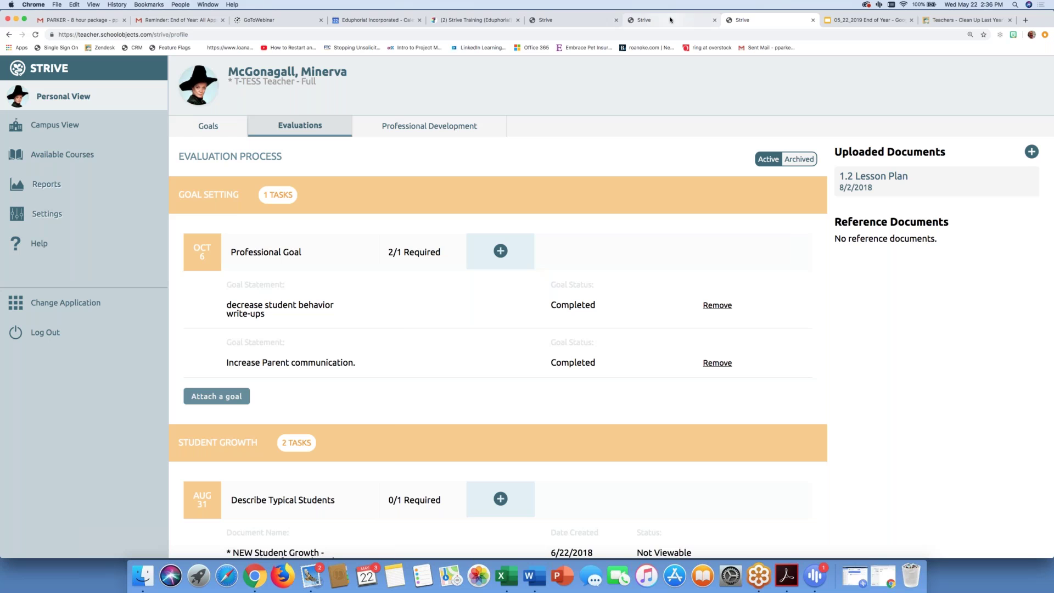
click(576, 20)
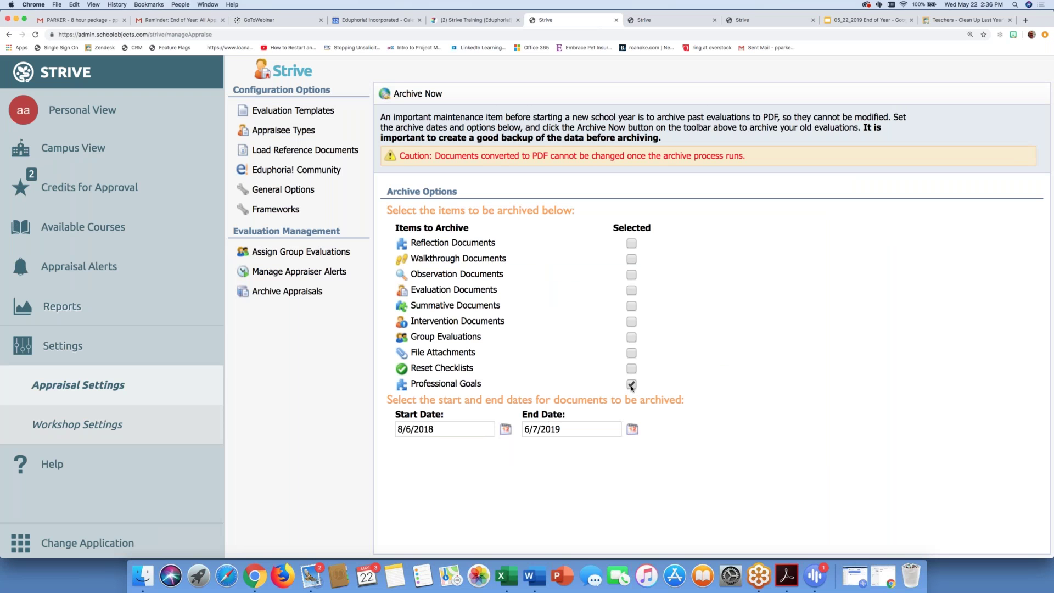
Step: Uncheck Professional Goals and check Reflection, Walkthrough, Observation, Evaluation and Summative Documents for archiving
click(631, 384)
click(631, 243)
click(632, 260)
click(632, 275)
click(632, 291)
click(632, 306)
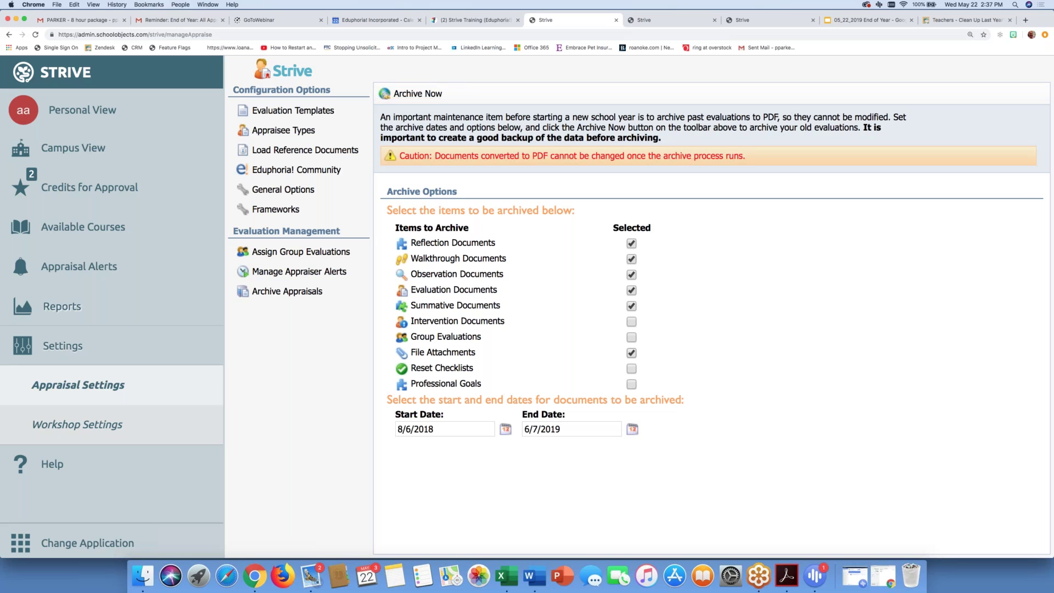
Step: View the teacher's archived 2018–2019 and 2017–2018 evaluation PDFs, then show slide 10, 'Archive Documents'
click(756, 20)
click(796, 163)
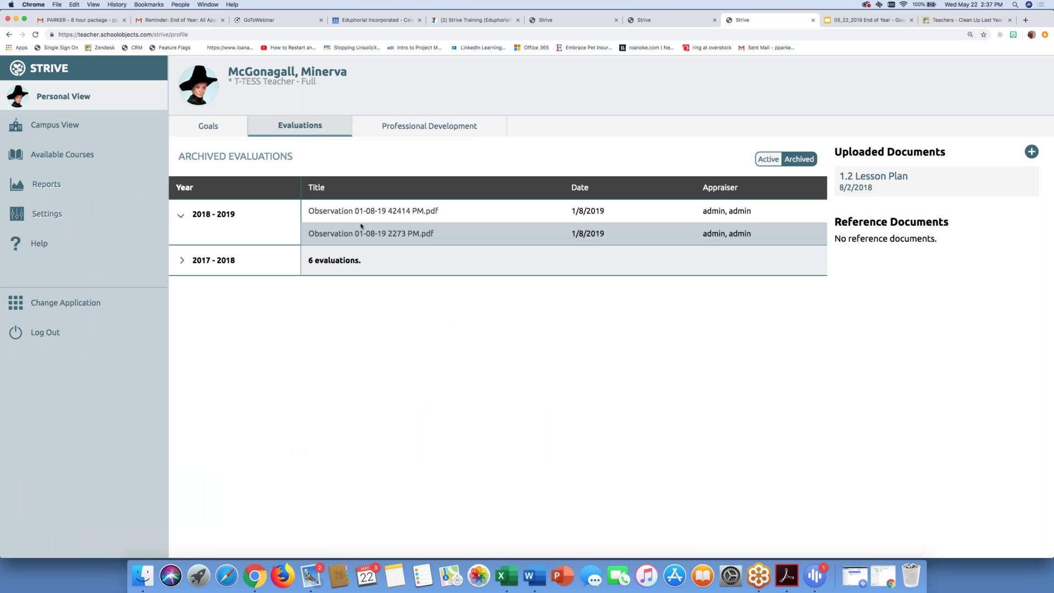
click(183, 262)
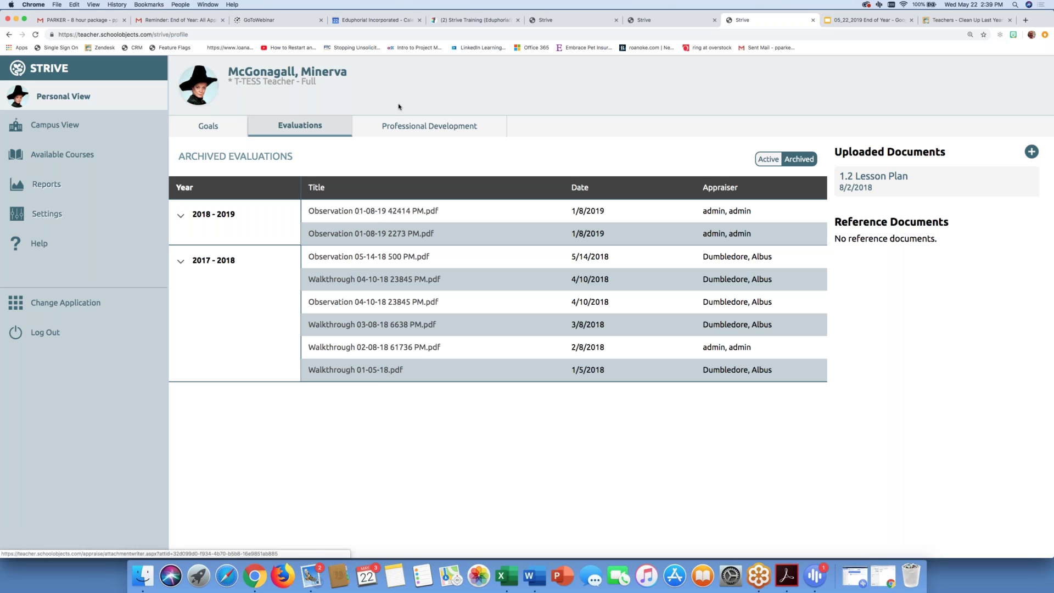
click(842, 24)
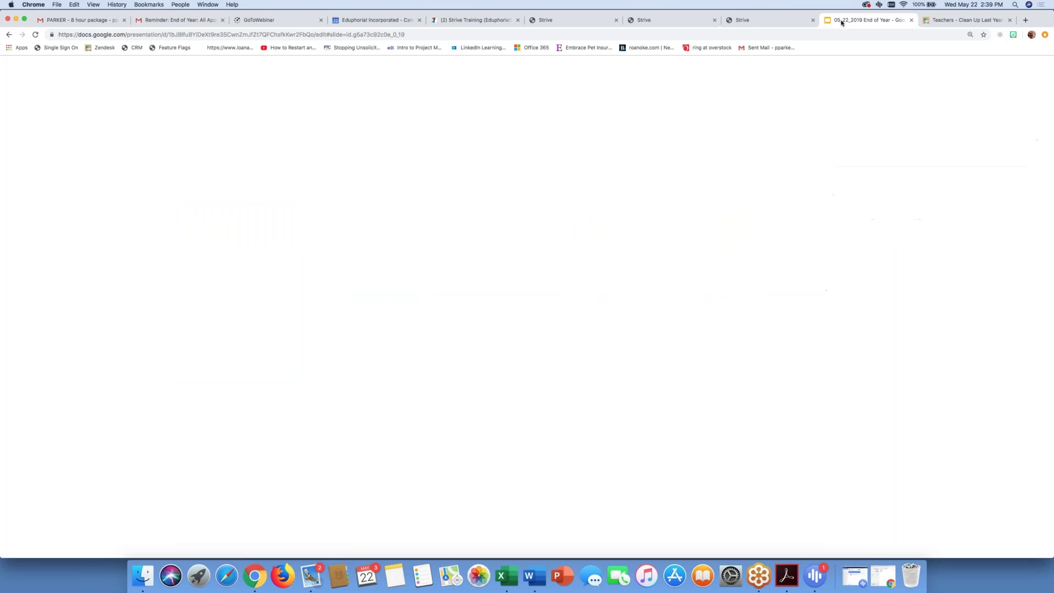
key(Right)
key(Right)
key(Right)
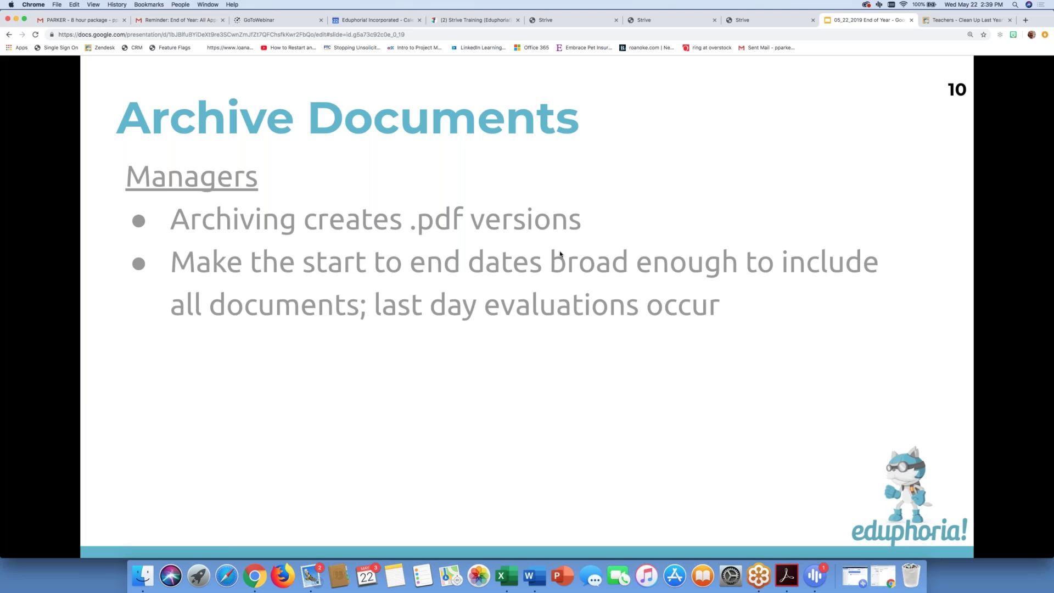
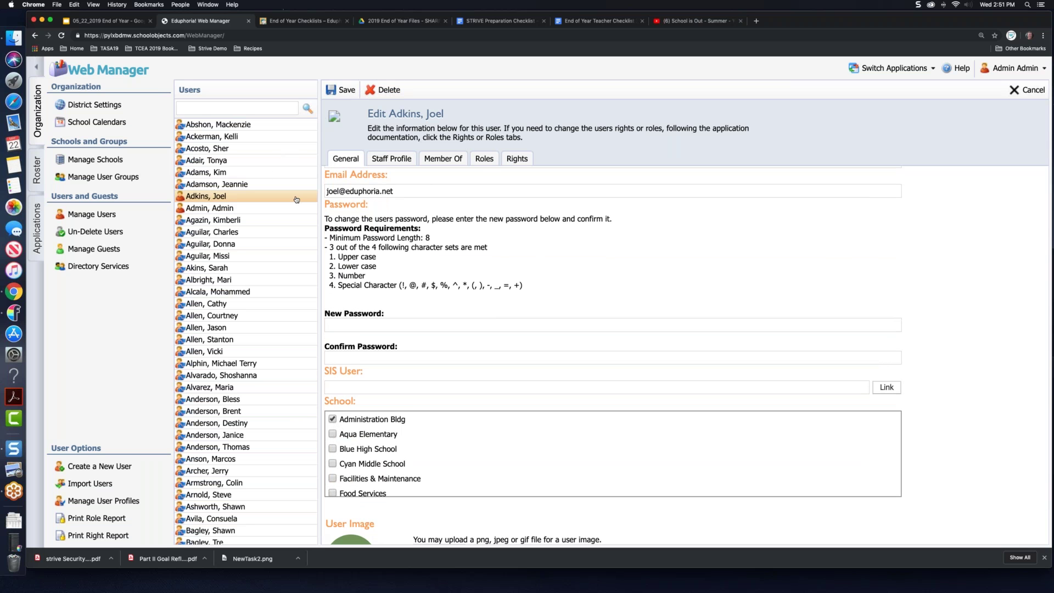
Step: Review the user's security roles on the Roles tab, then switch to Strive's campus dashboard
click(485, 160)
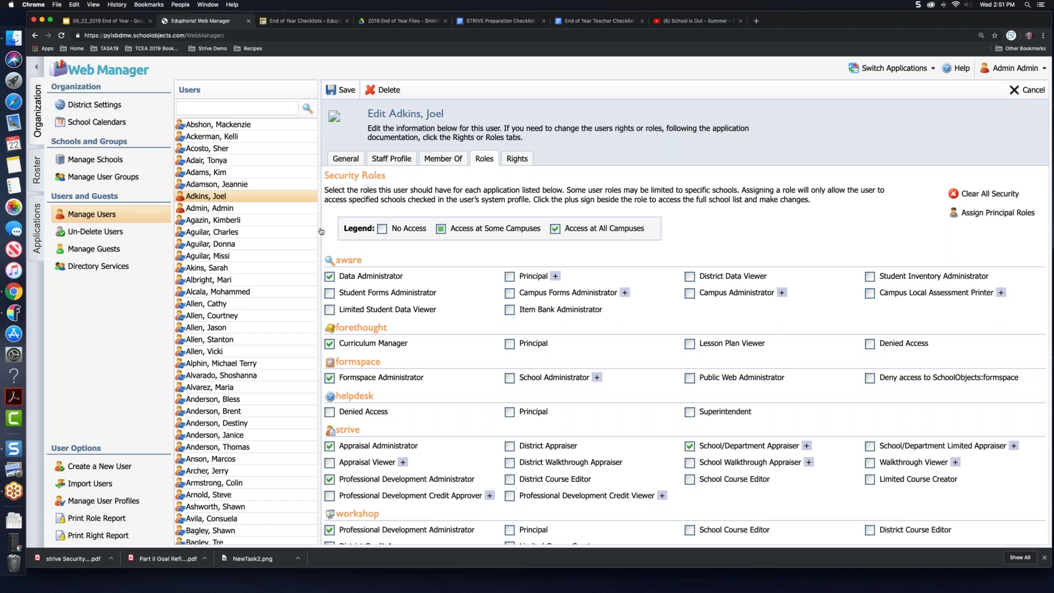
click(900, 68)
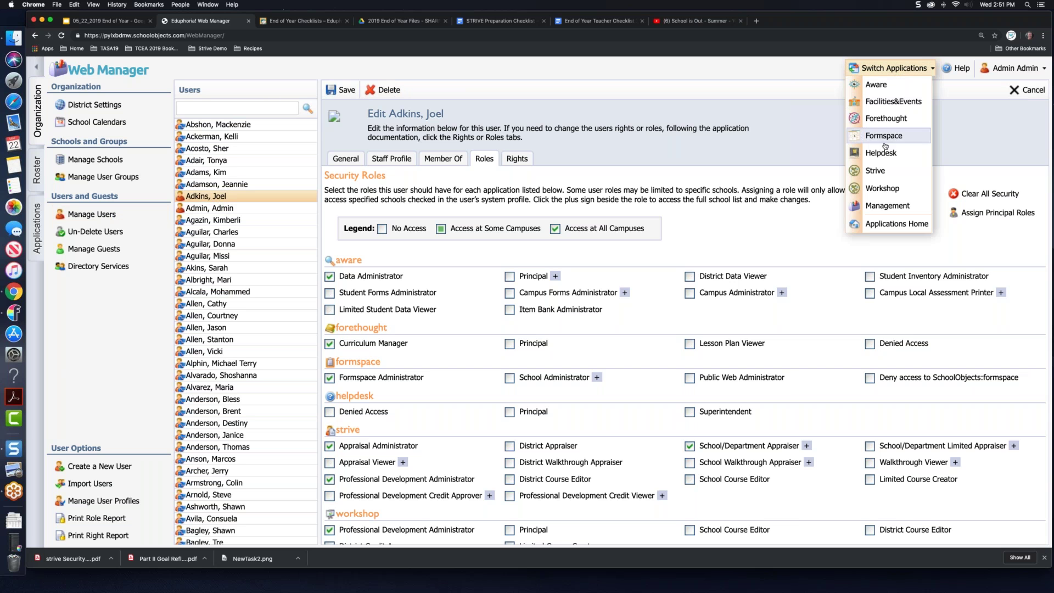
click(875, 169)
click(171, 139)
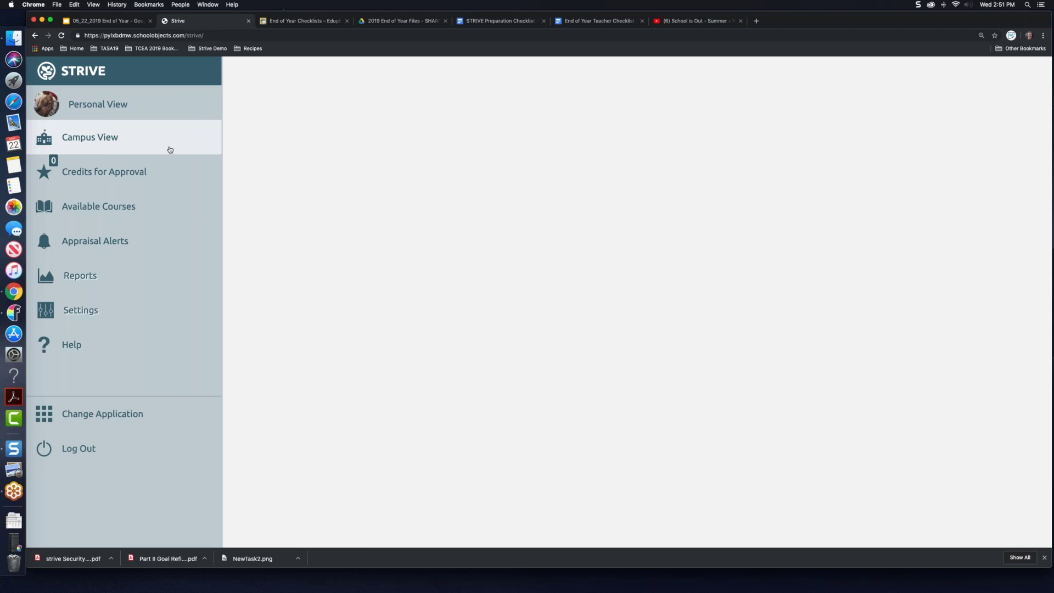
Step: List Workshop Settings courses for April 2019 and open 'T-TESS Writing Better Goals'
click(80, 310)
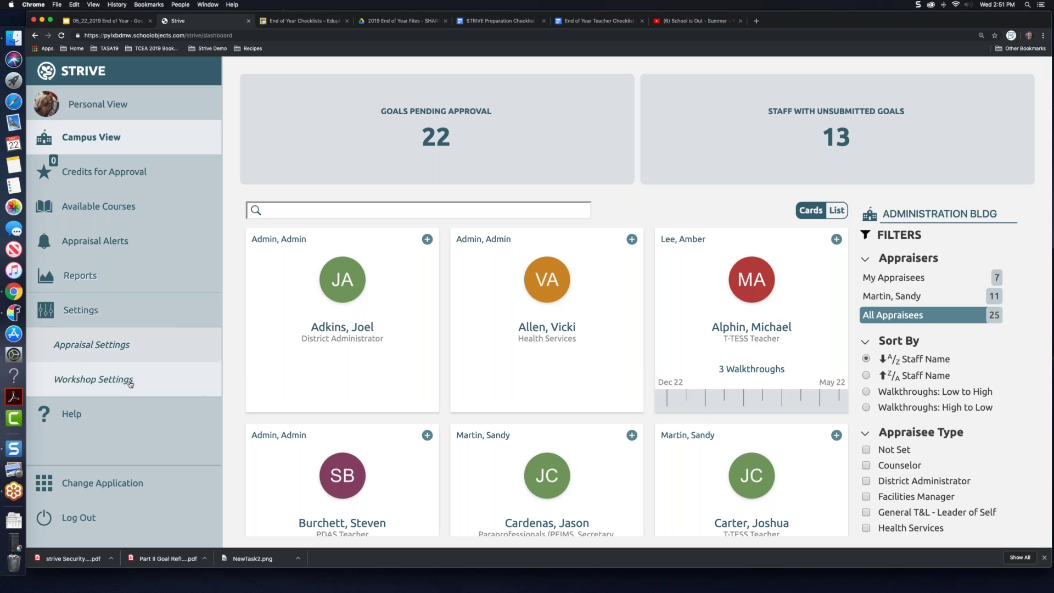
click(131, 381)
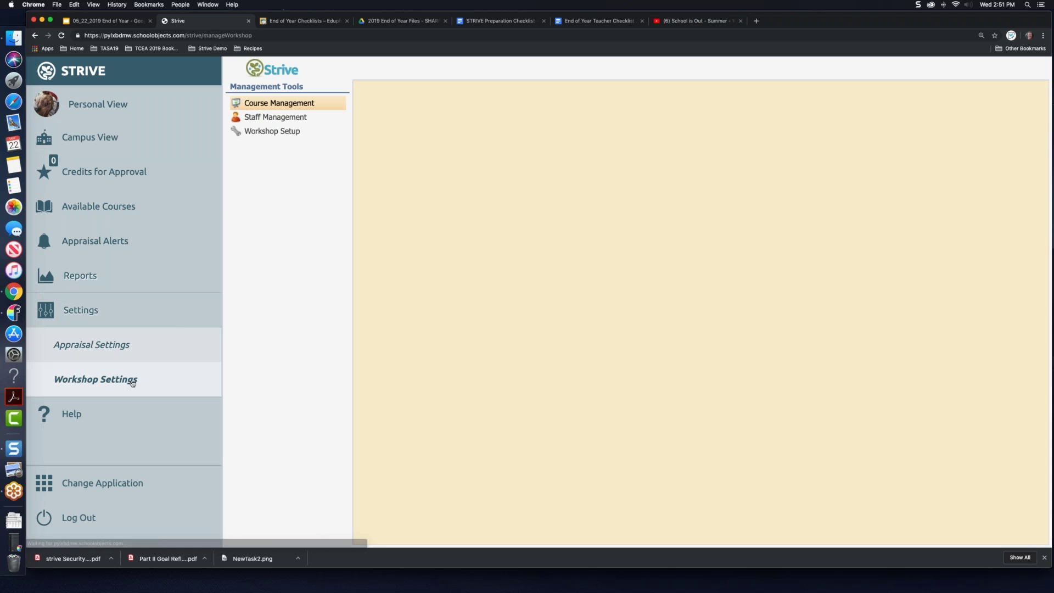
click(282, 118)
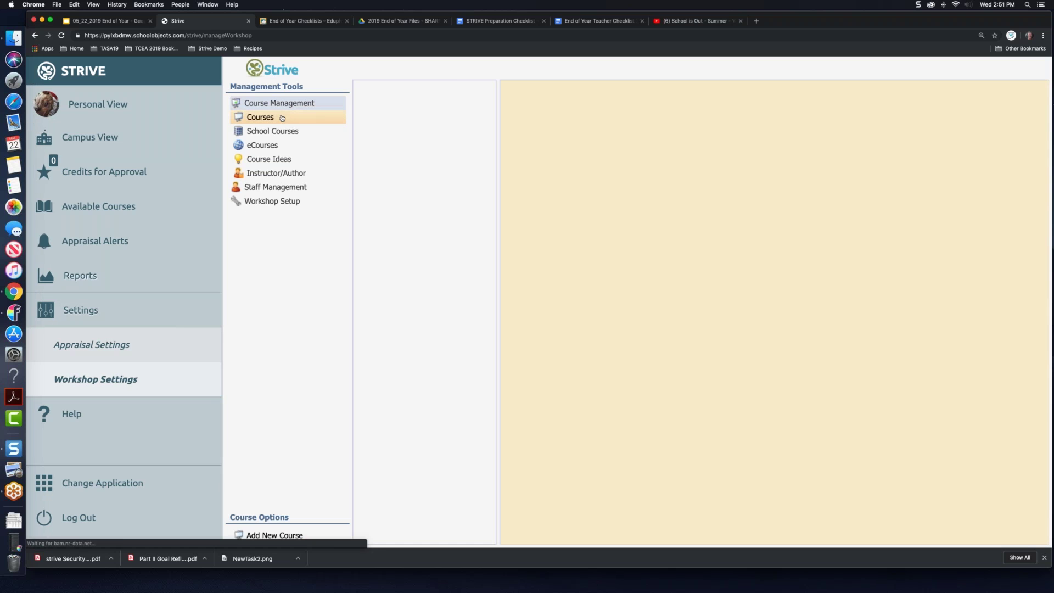
click(455, 89)
scroll(439, 541, down, 15)
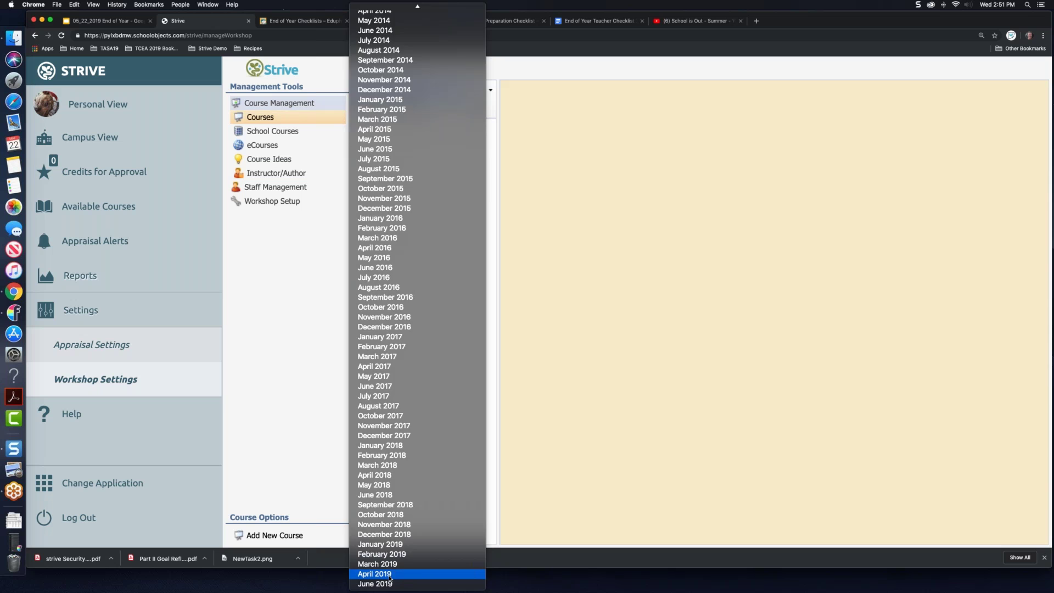
click(390, 574)
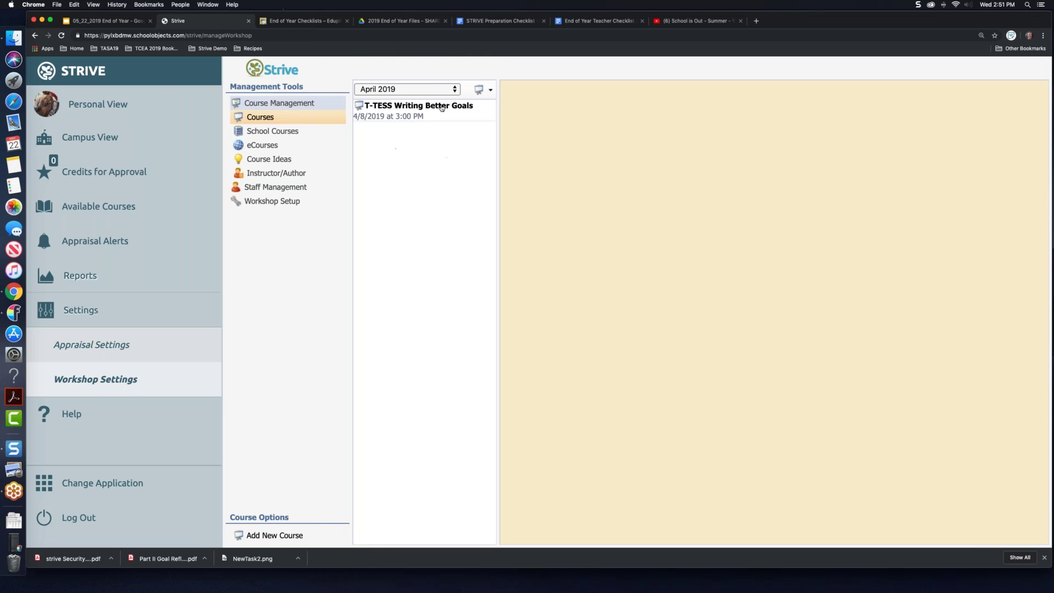
click(387, 116)
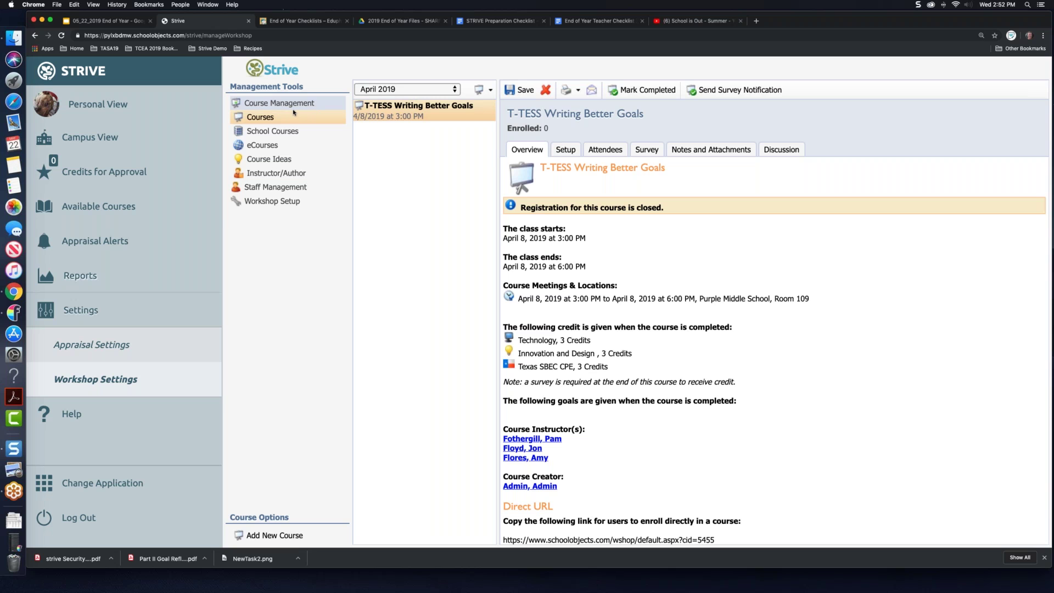
Step: Open Professional Development Portfolio History and review the Portfolio Summary of earned credits
click(119, 106)
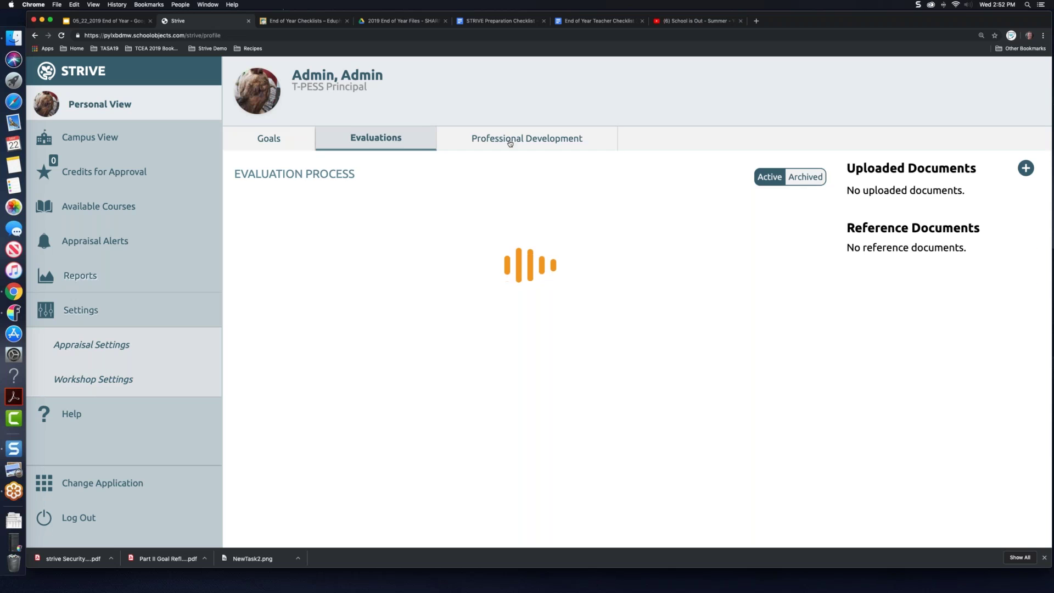
click(510, 140)
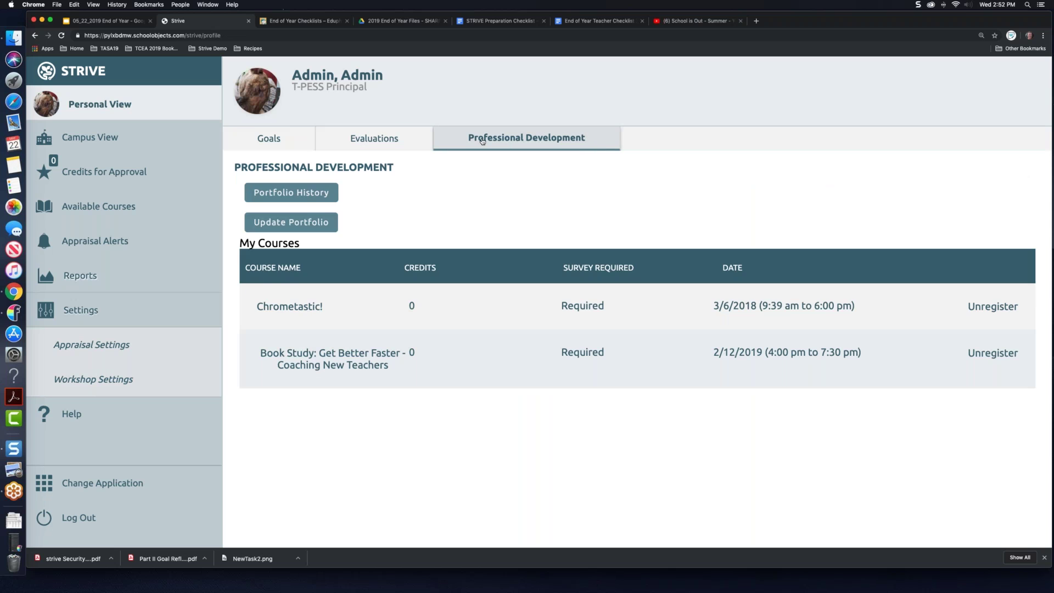
click(295, 195)
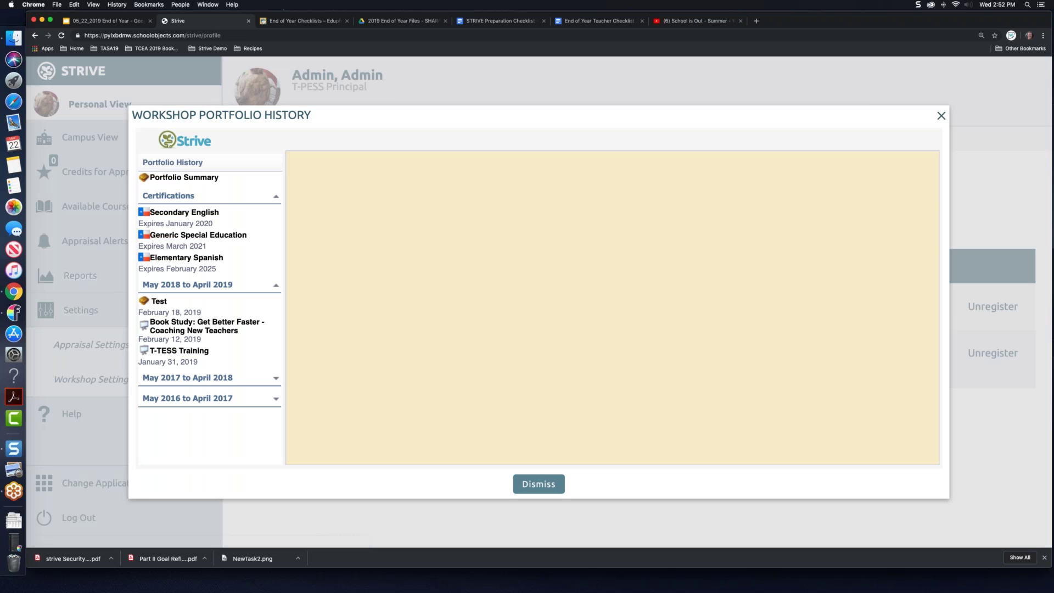
click(216, 178)
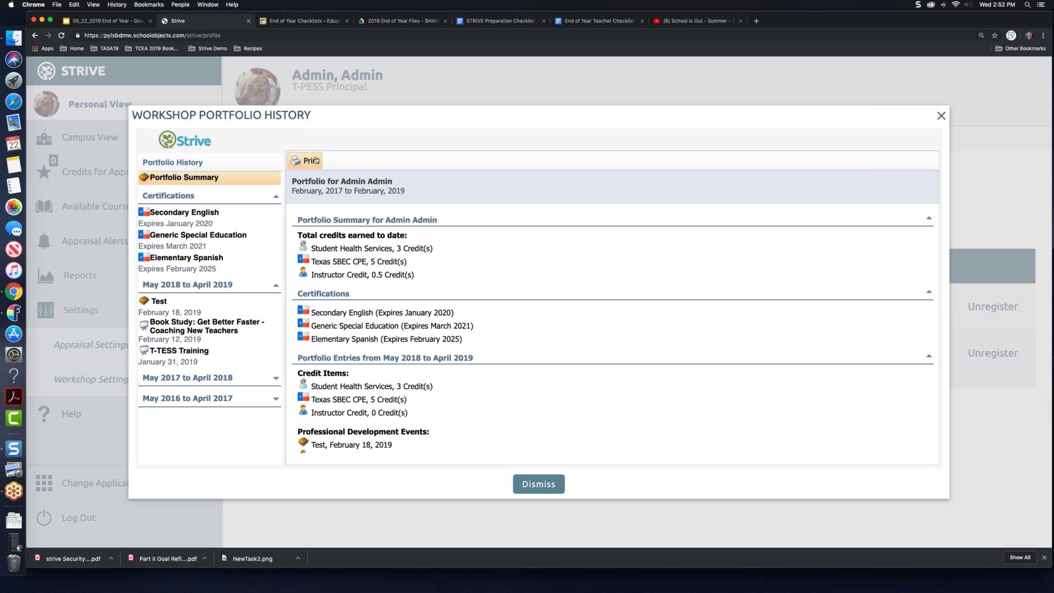
click(943, 116)
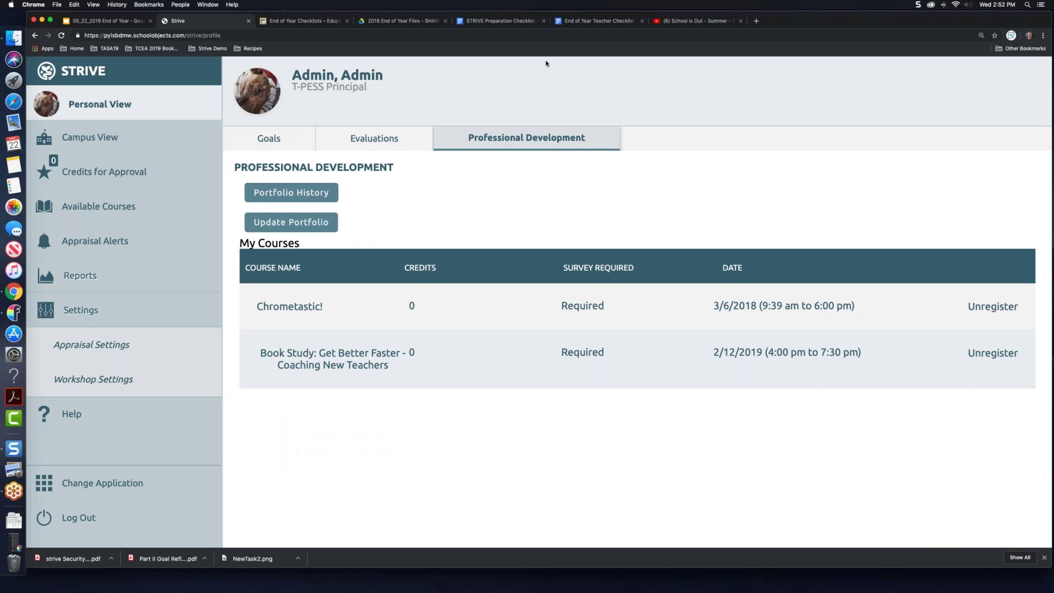
Step: Glance at the slide presentation, then return to Strive's Workshop Settings
click(99, 22)
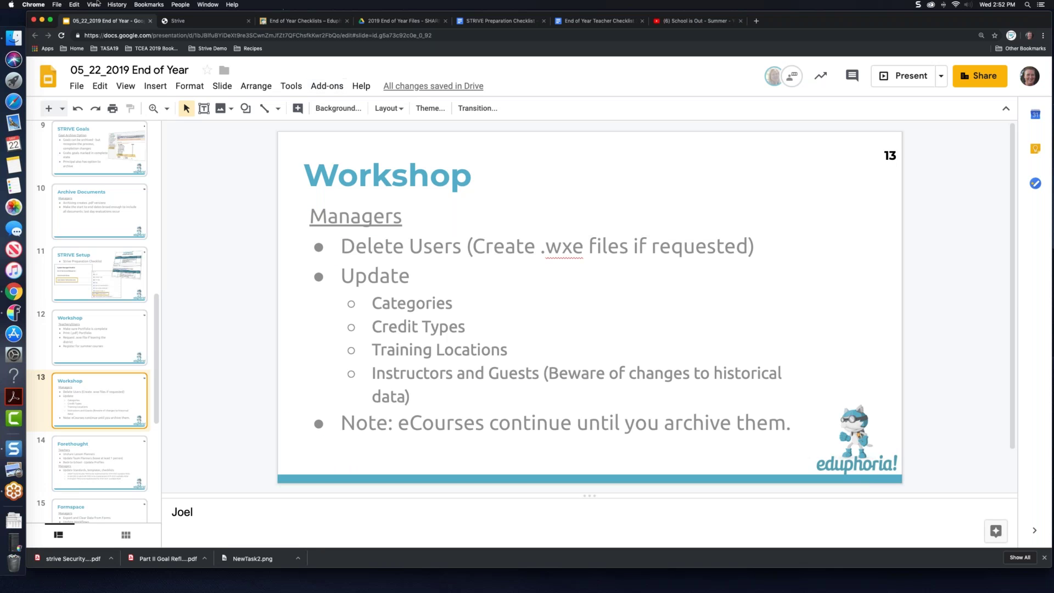
click(186, 23)
click(121, 385)
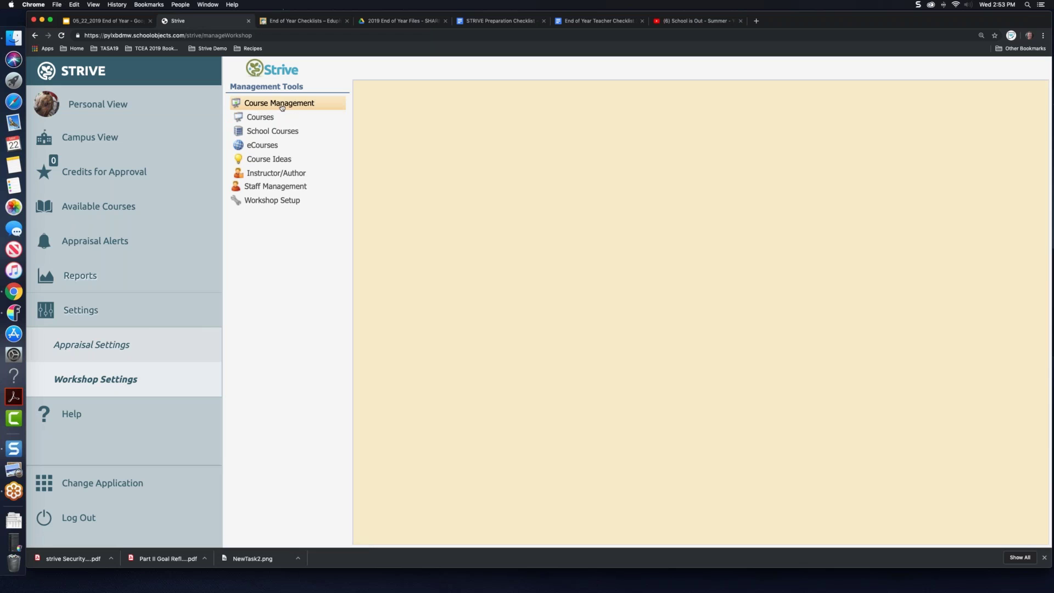
Step: List eCourses by status, expand the 186 archived ones, and open active 'Differentiated Instruction'
click(261, 119)
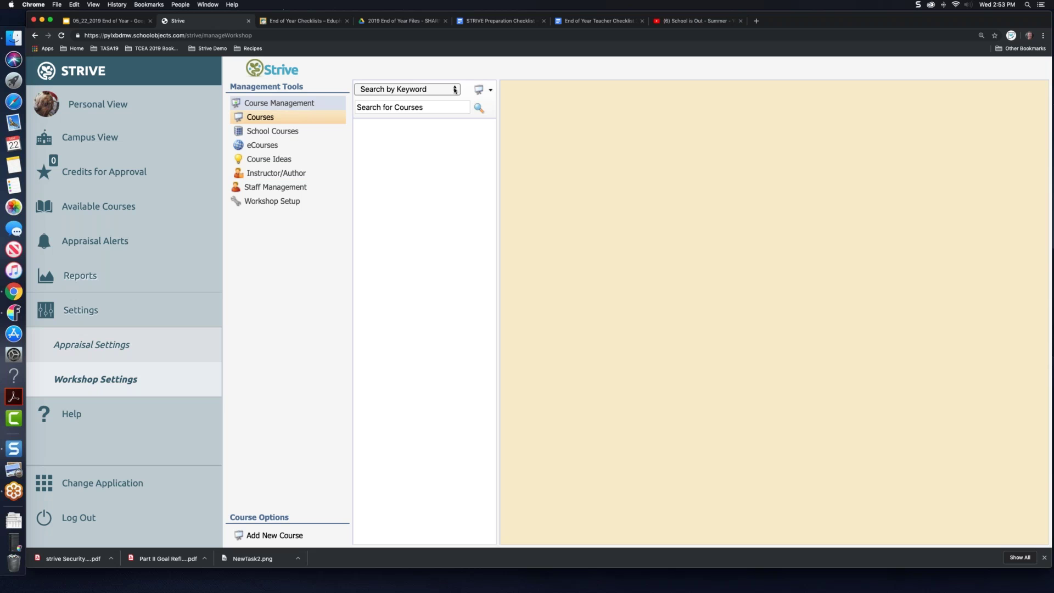
click(259, 146)
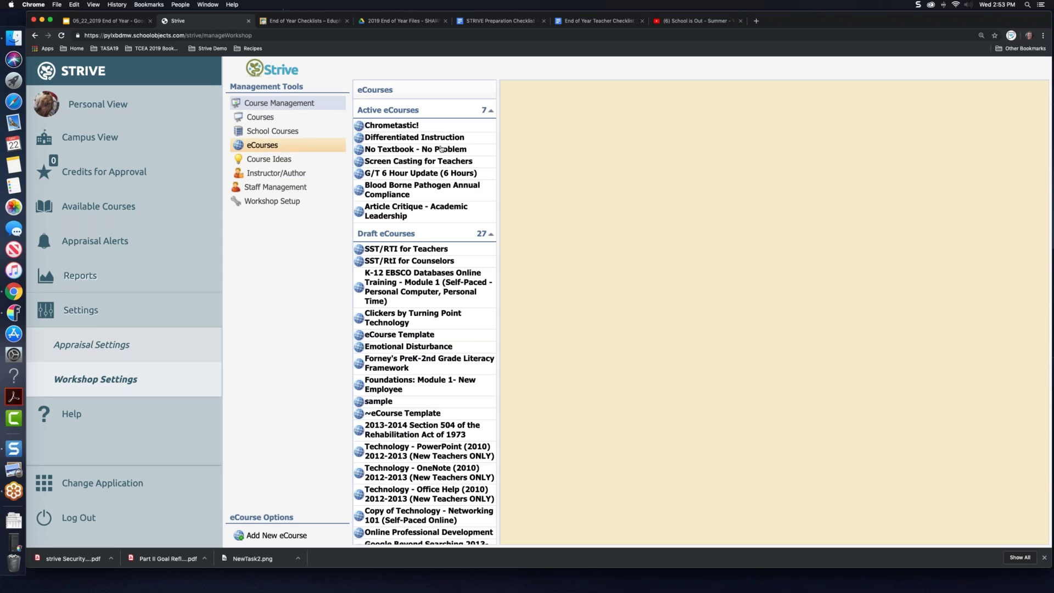
scroll(450, 183, down, 3)
scroll(450, 183, down, 1)
scroll(429, 249, down, 5)
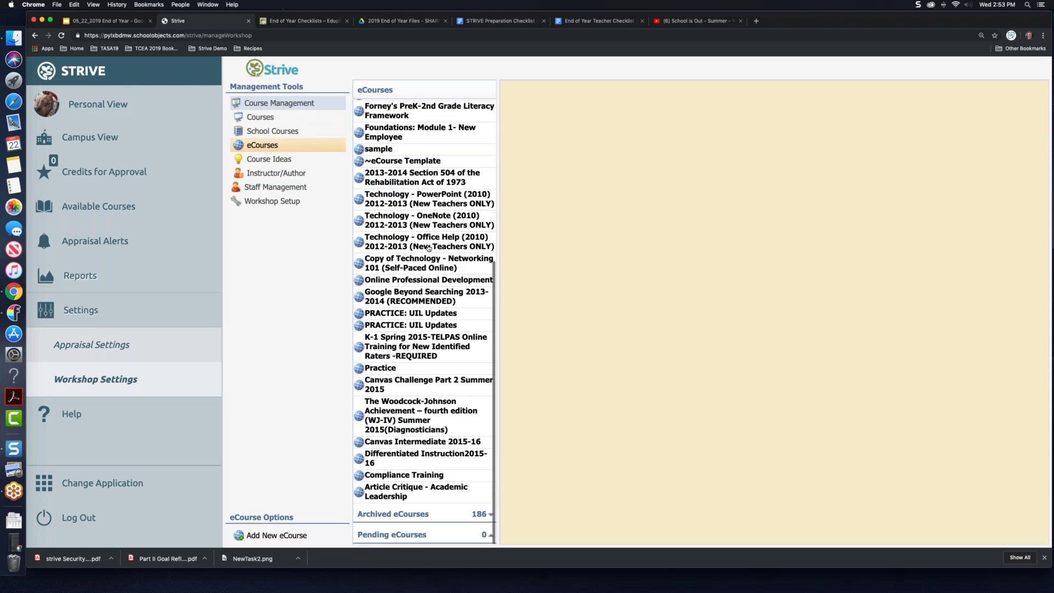
click(490, 518)
scroll(400, 422, down, 4)
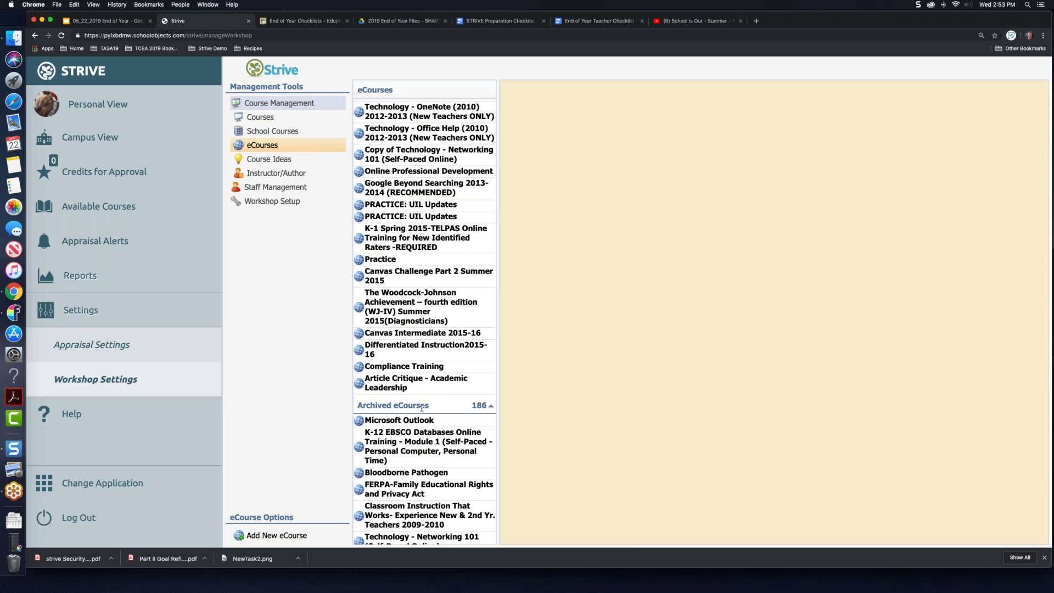
scroll(382, 262, up, 10)
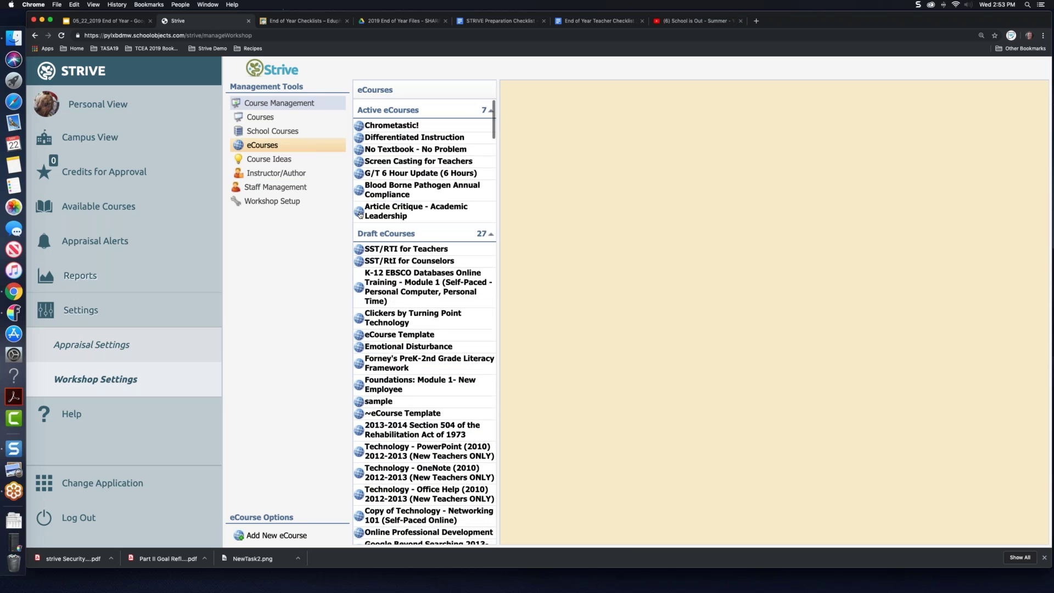
click(414, 141)
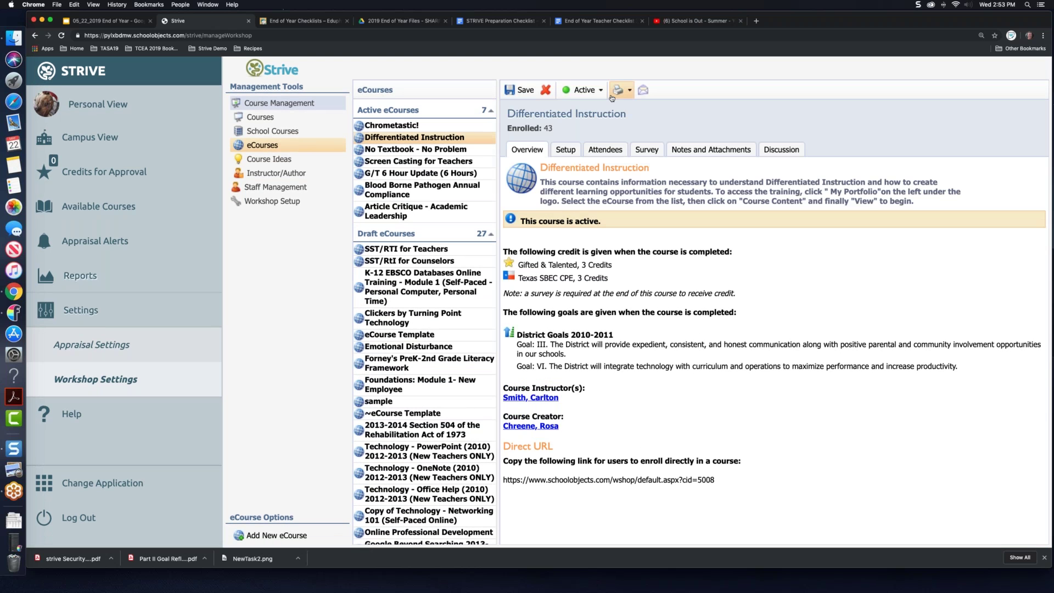
Step: Show the Draft, Active and Archive status choices for the Differentiated Instruction eCourse
click(600, 91)
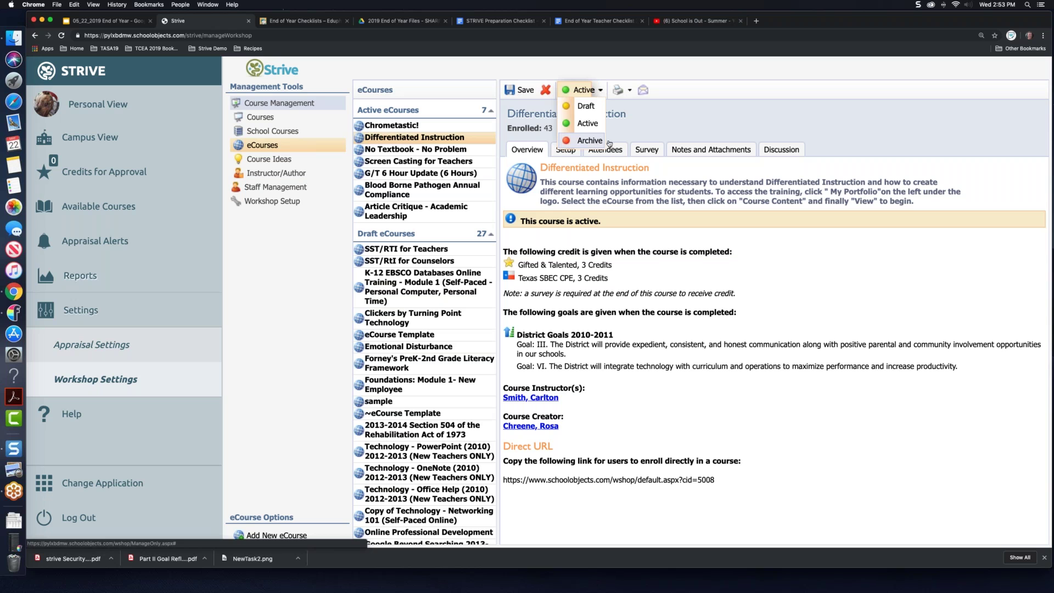
click(673, 129)
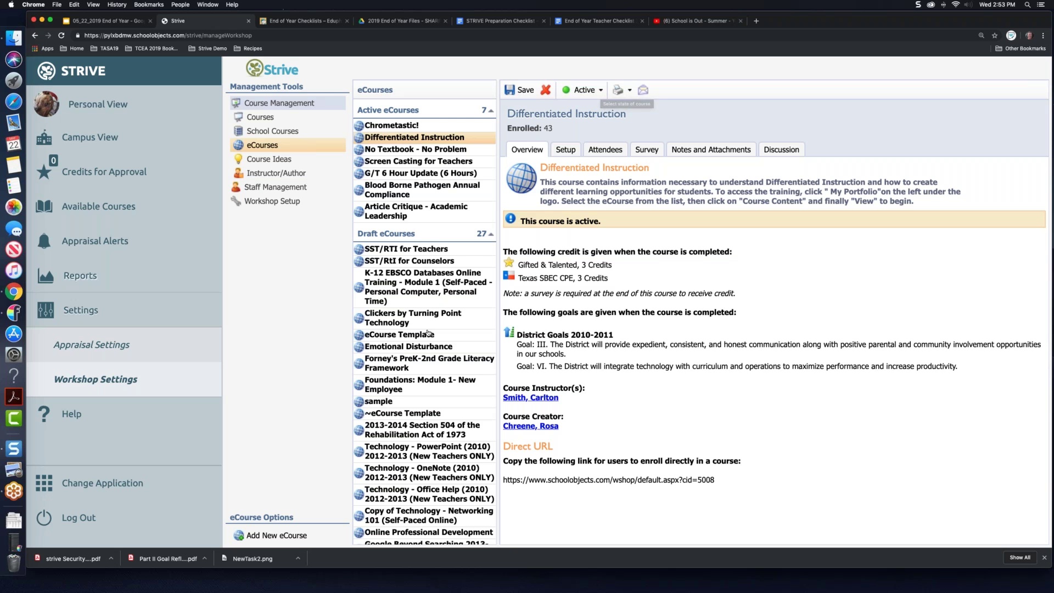
scroll(429, 332, down, 5)
scroll(429, 332, down, 10)
scroll(429, 332, up, 5)
scroll(429, 332, up, 5)
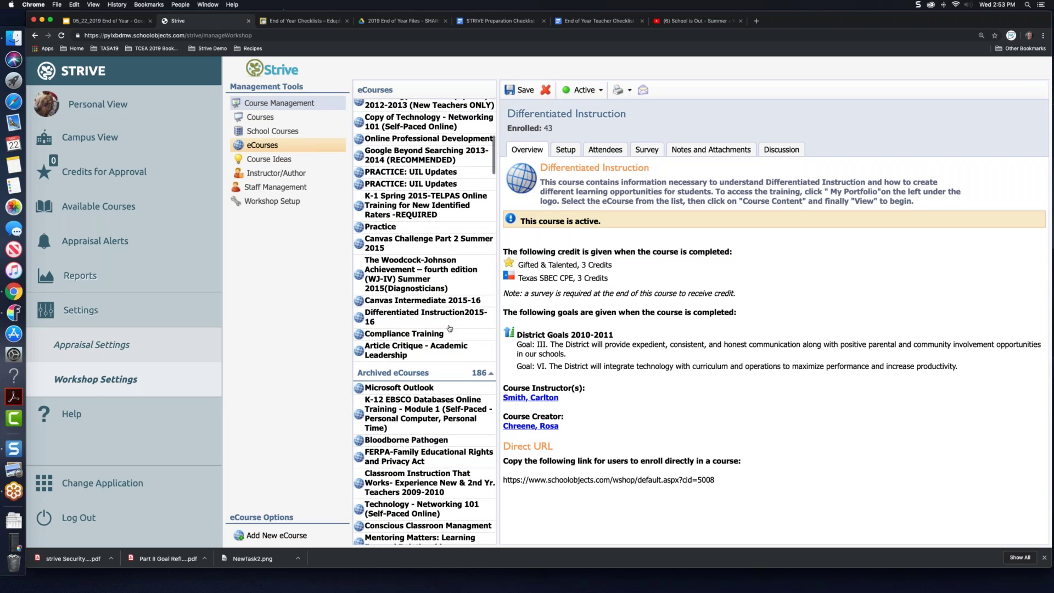
scroll(451, 328, up, 4)
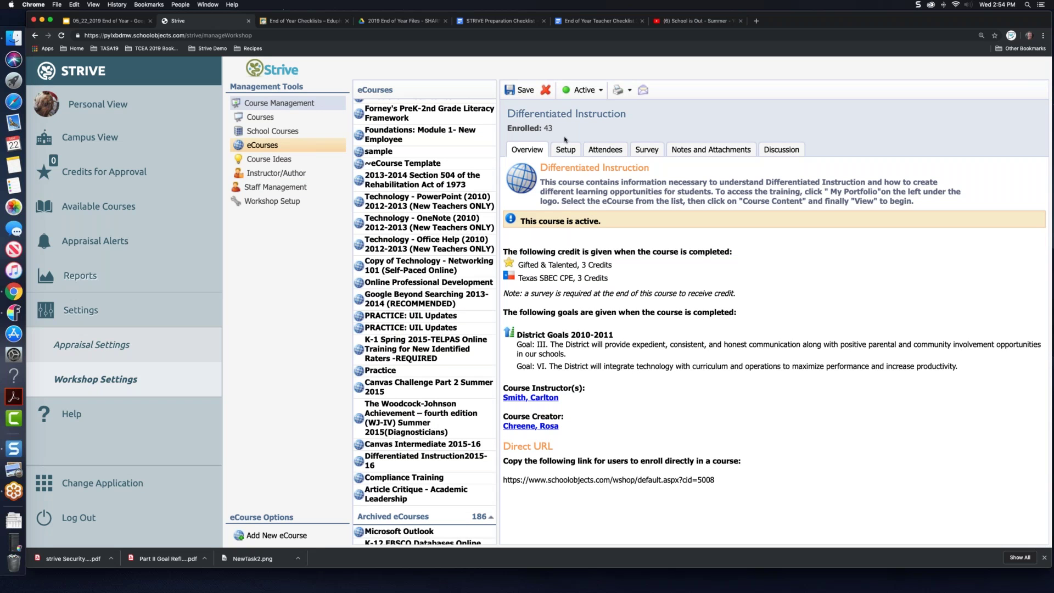
click(583, 89)
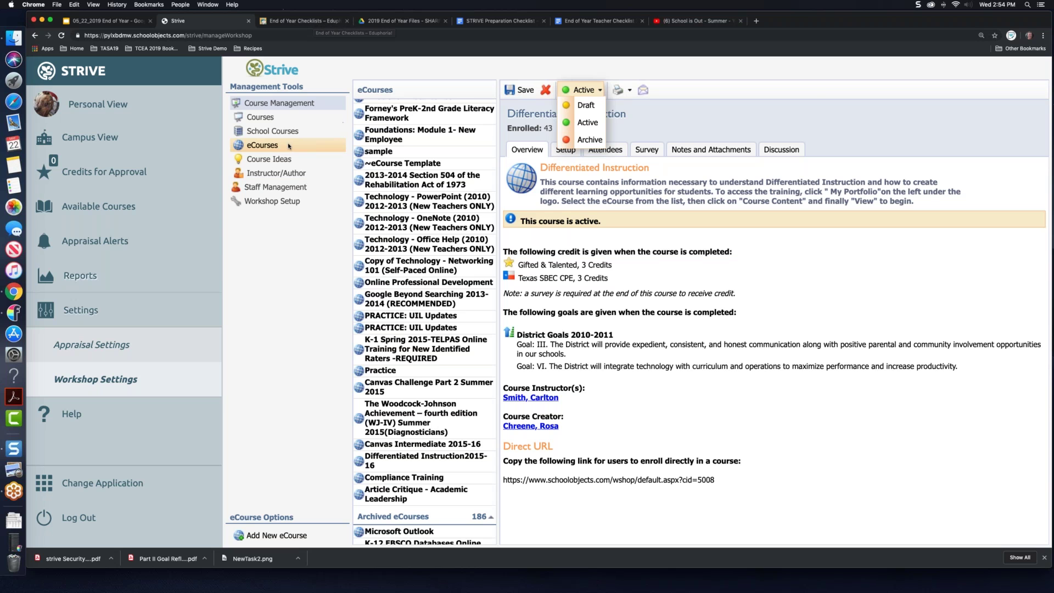
Step: Present the End of Year deck full screen and advance to slide 14, 'Forethought'
click(284, 24)
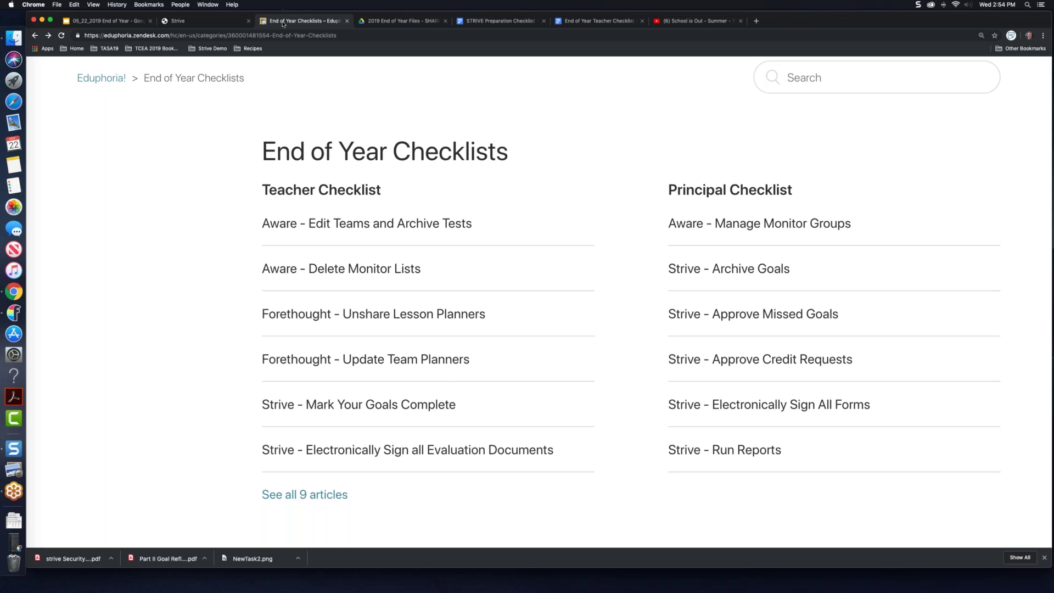
click(134, 25)
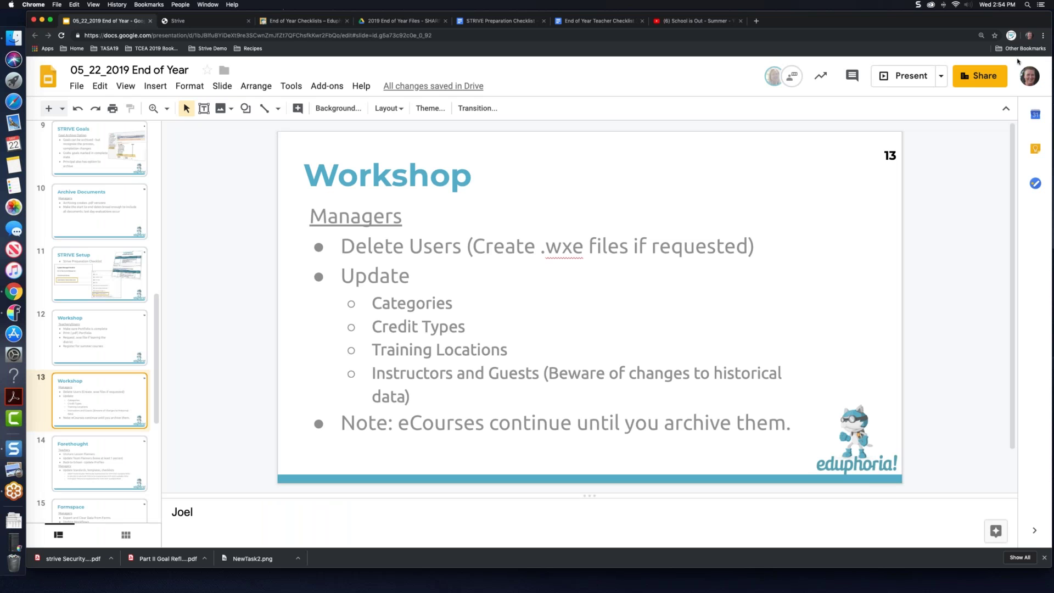
click(907, 76)
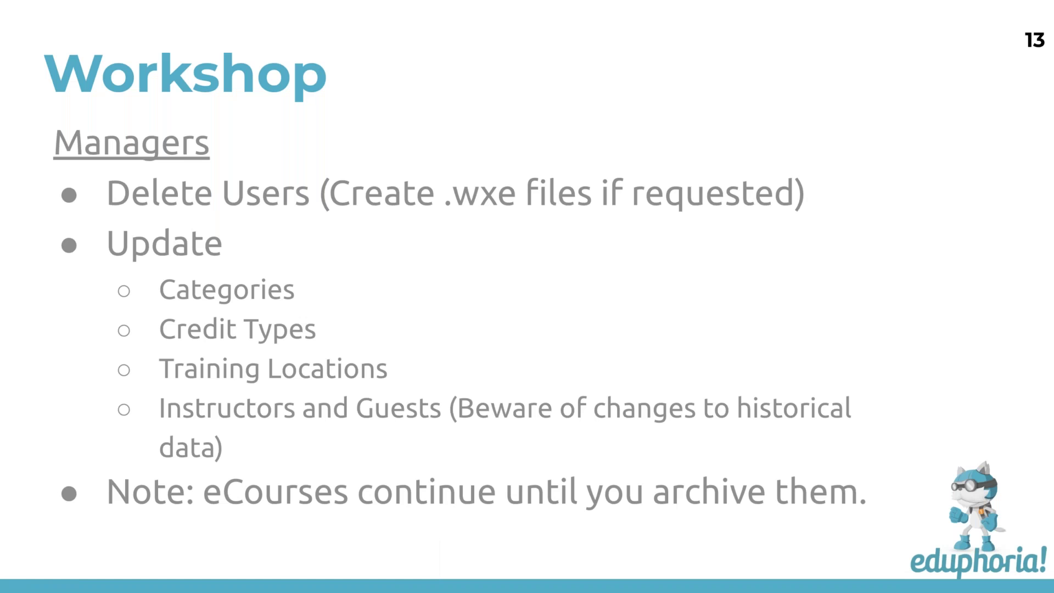
key(Right)
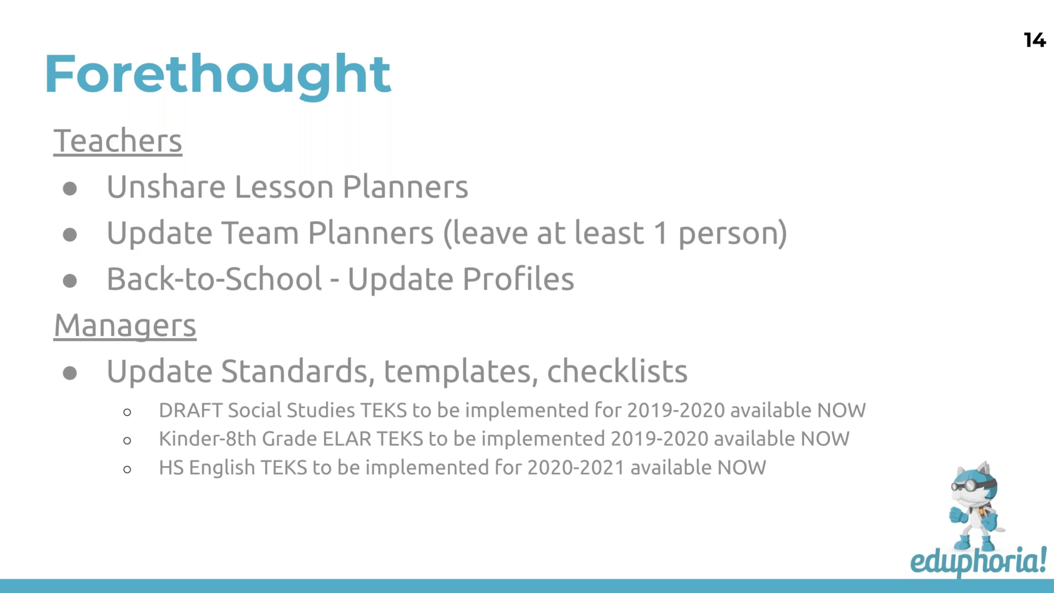
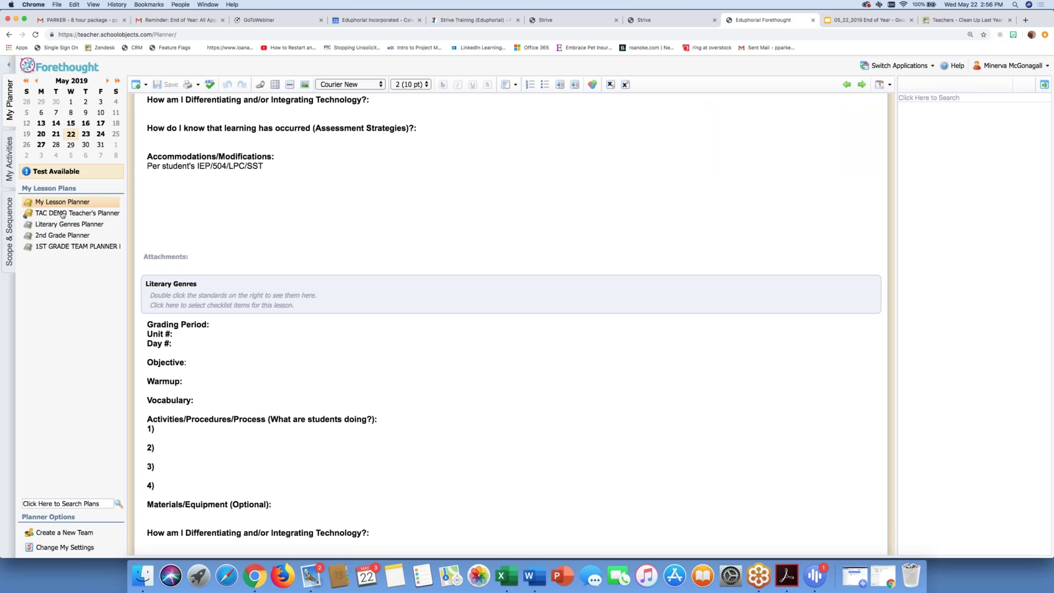
Step: Go back to My Lesson Planner and open its Share My Planner settings
click(62, 214)
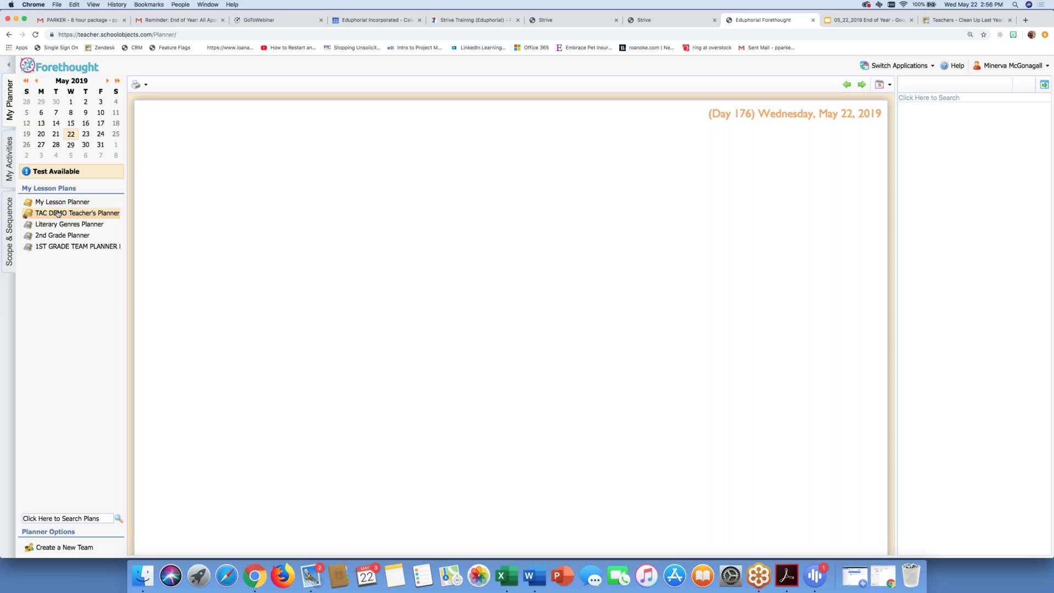
right_click(57, 214)
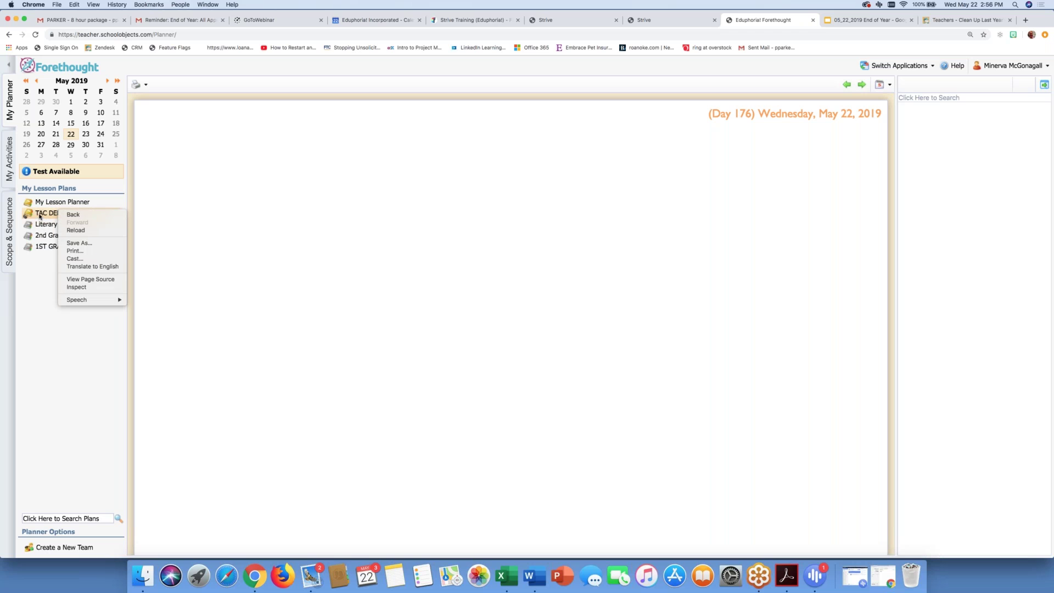
click(41, 216)
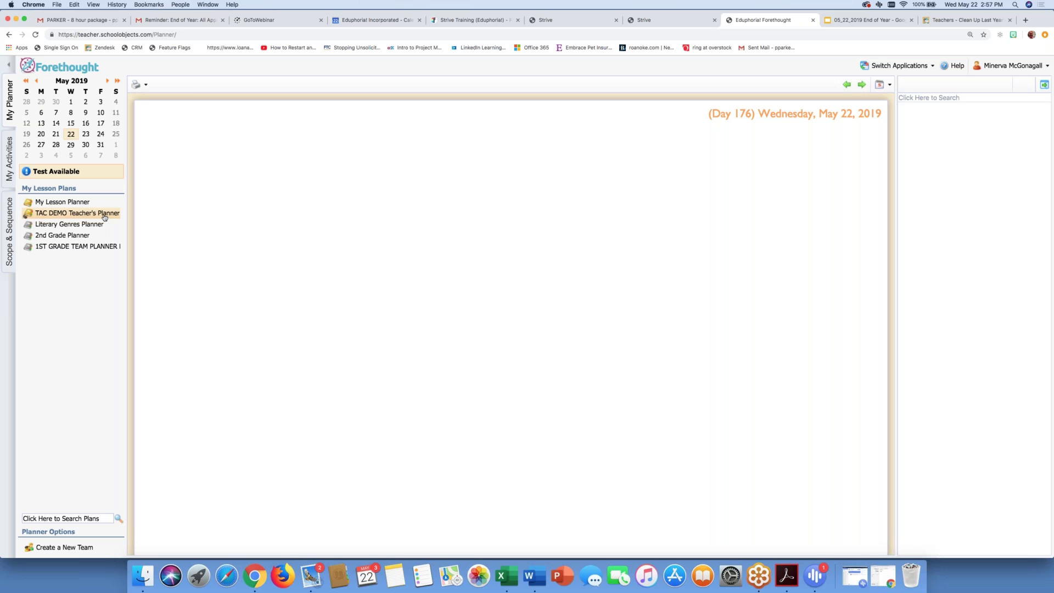
click(79, 202)
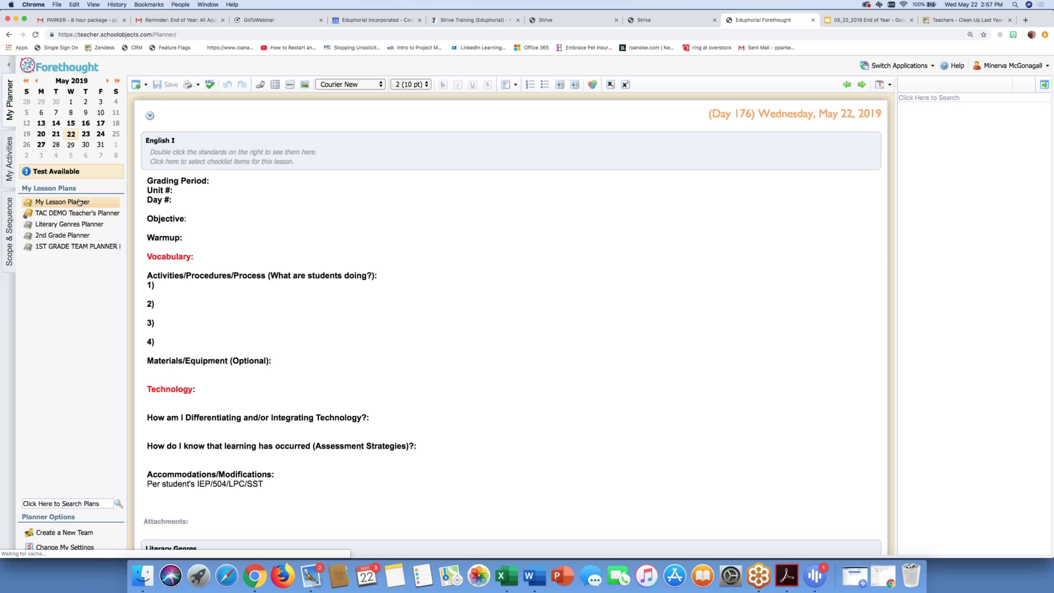
click(45, 547)
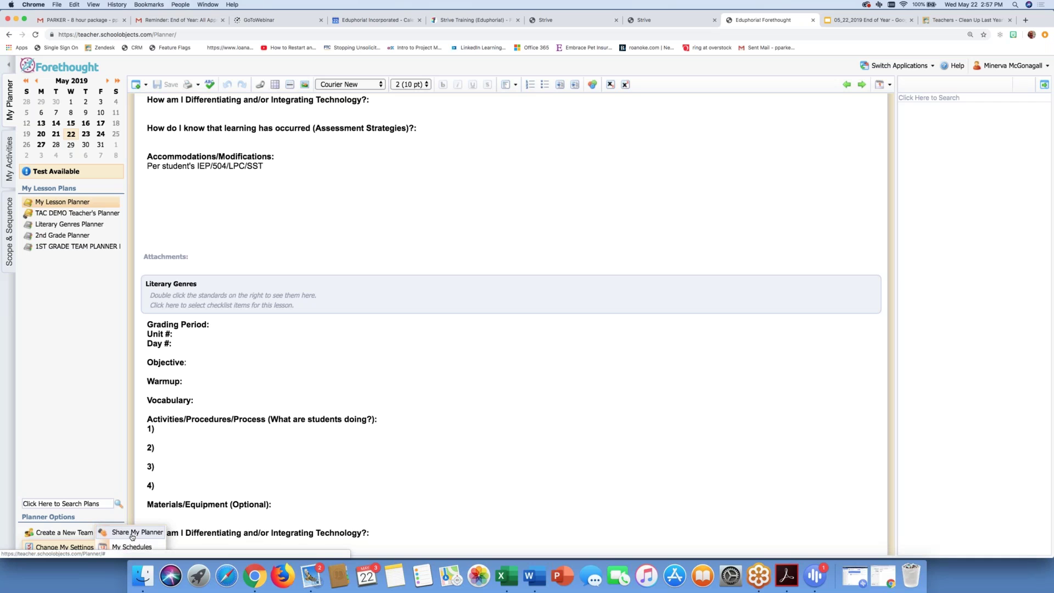
click(132, 534)
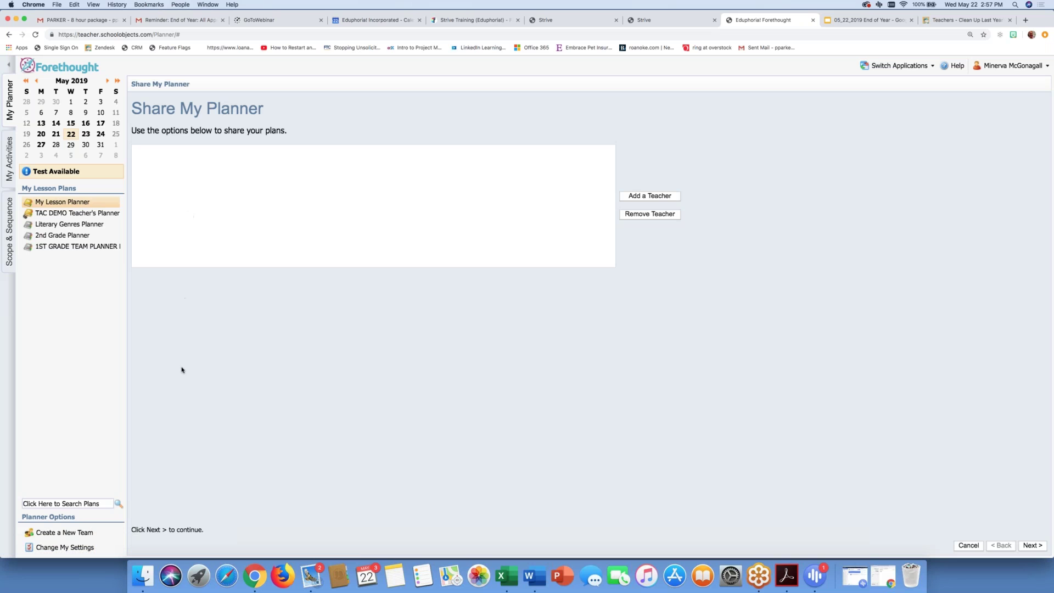
Step: Search for two teacher names in Add a Teacher, dismissing the no-results notice
click(652, 197)
click(472, 157)
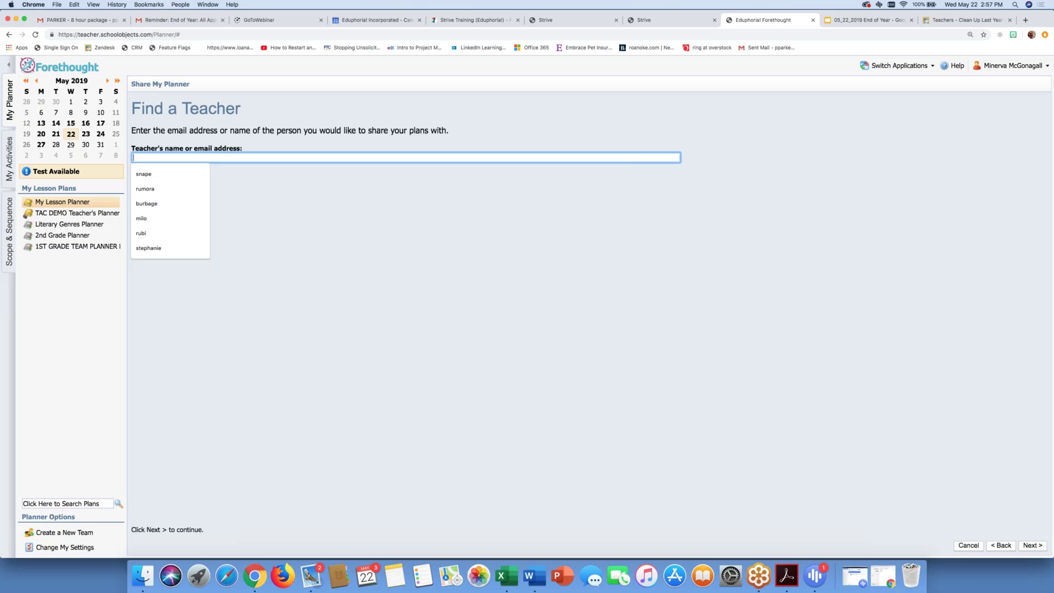
text(milo)
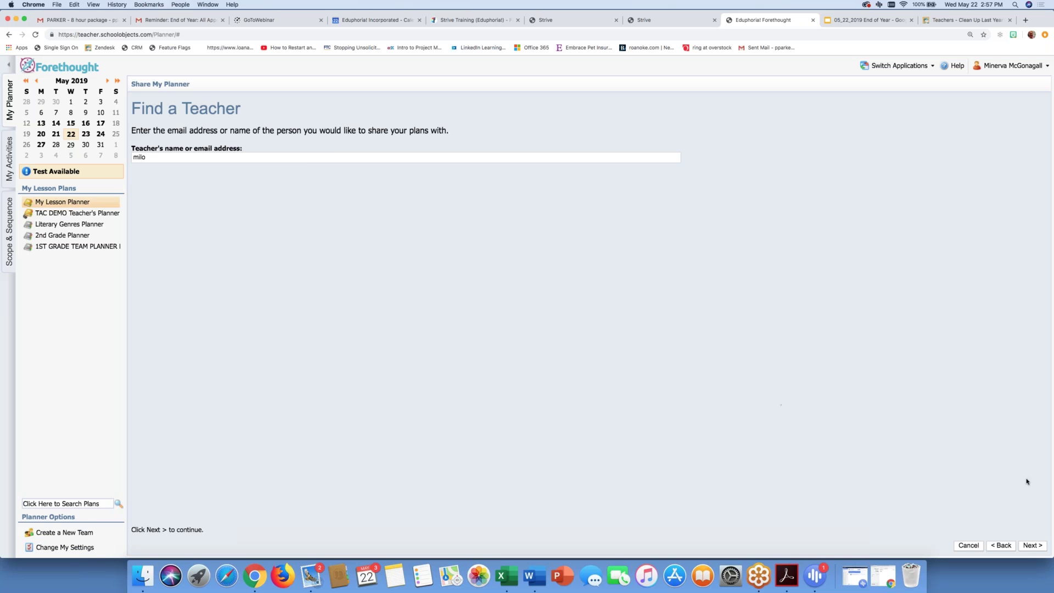
click(1028, 546)
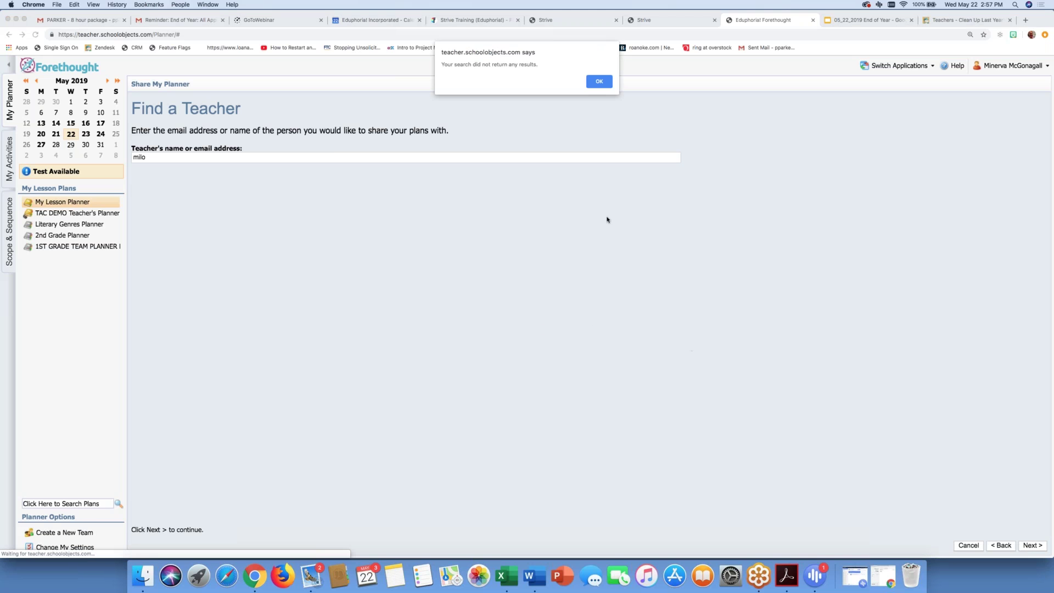
click(599, 82)
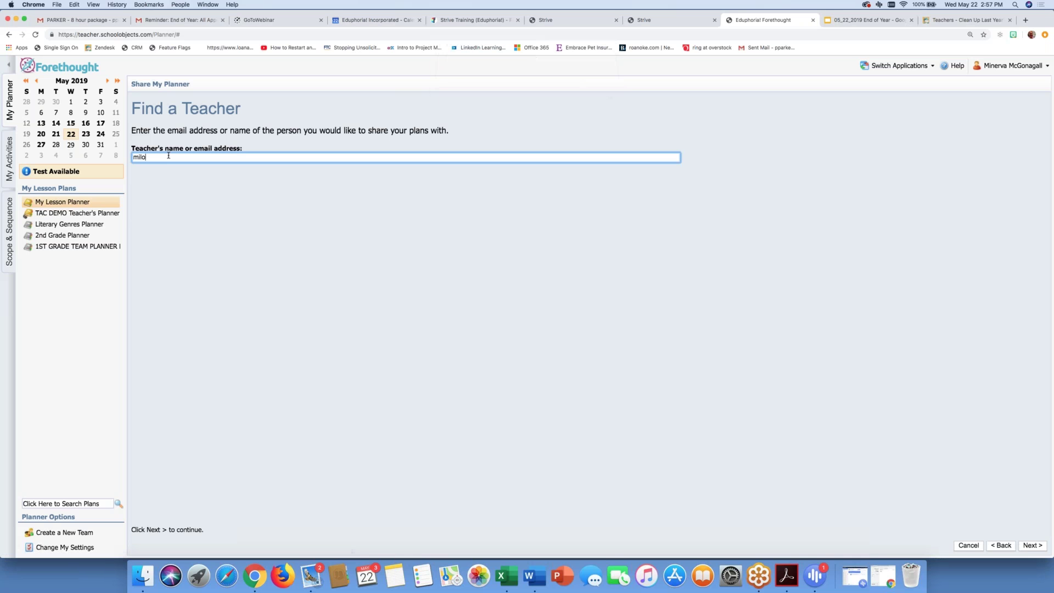
text(snape)
click(1033, 546)
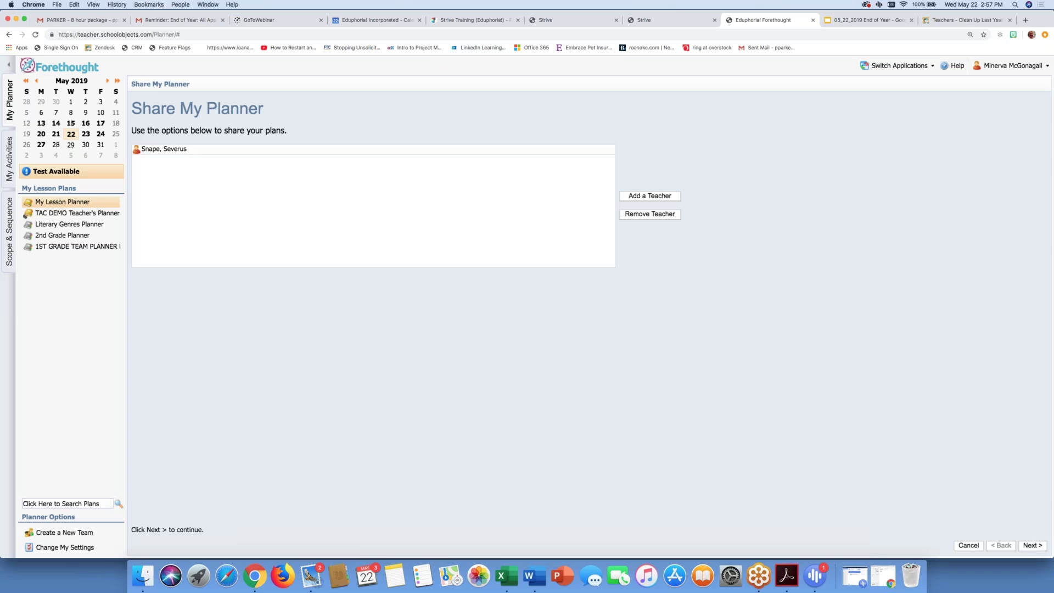
Step: Remove the shared teacher so My Lesson Planner's share list is empty
click(156, 150)
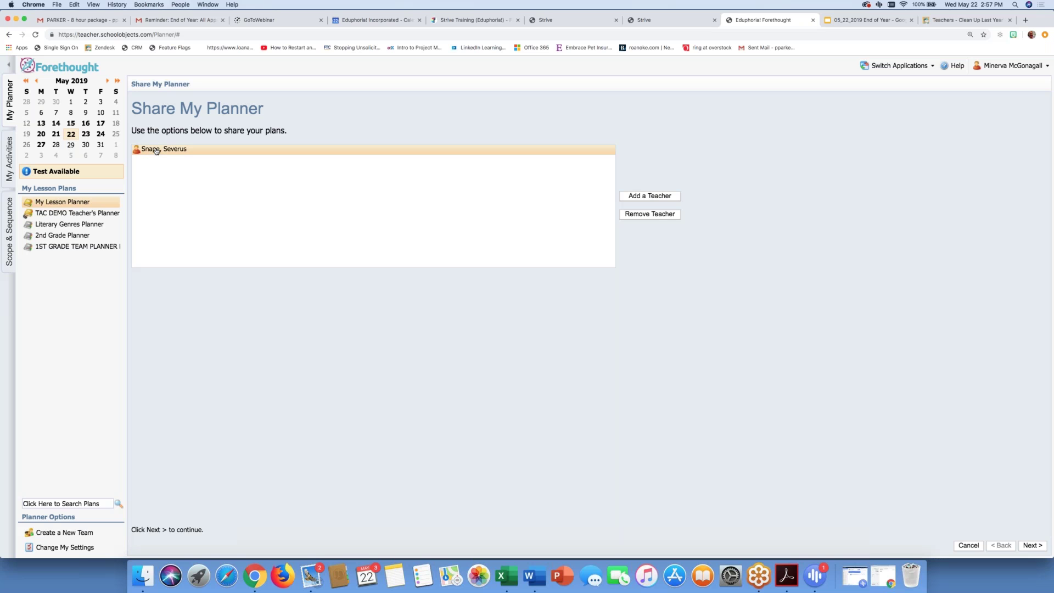
click(652, 214)
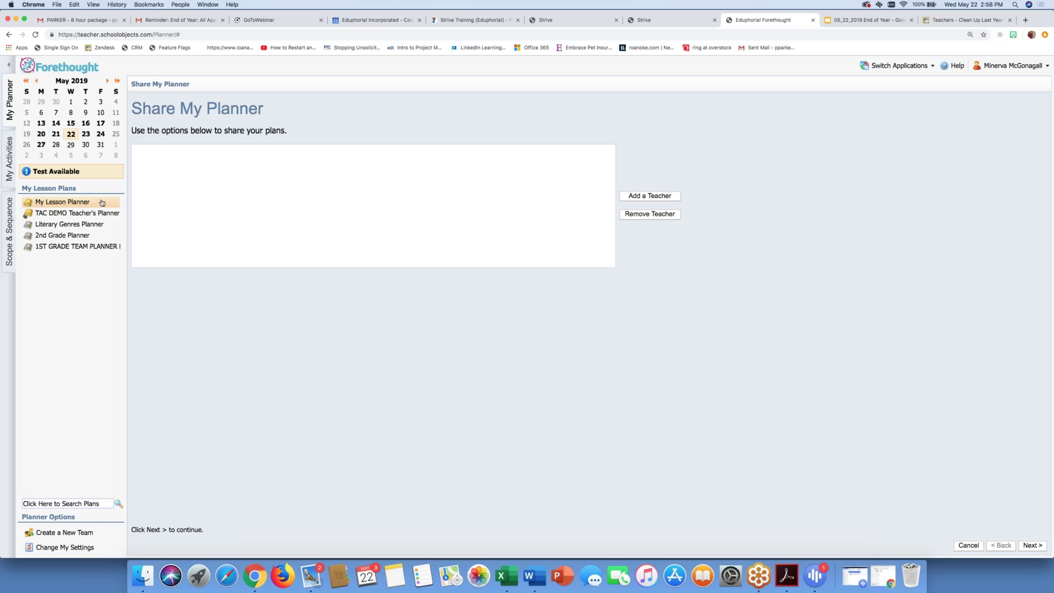
mouse_move(82, 551)
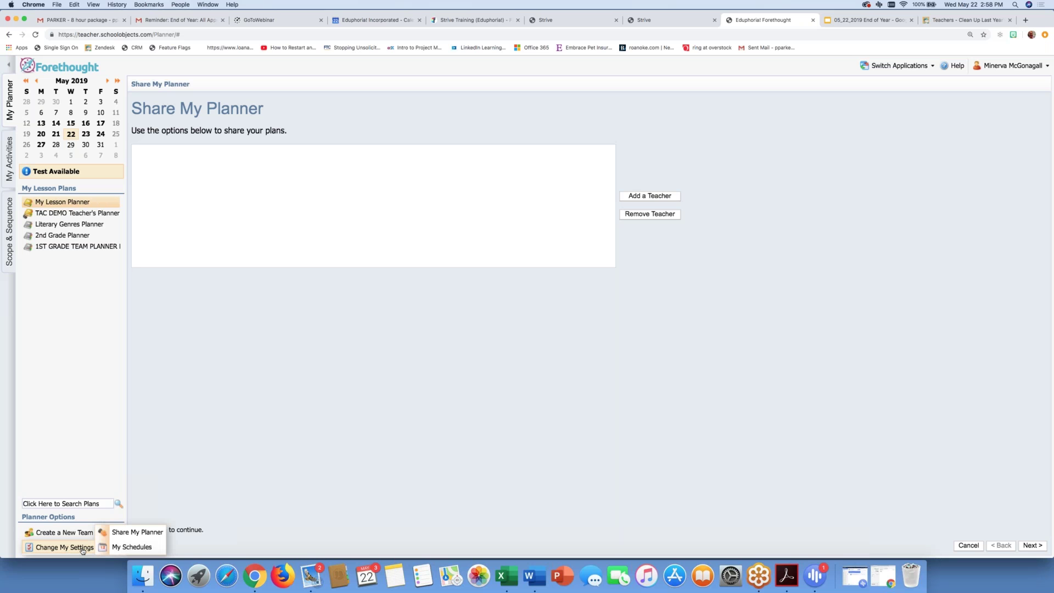
click(137, 532)
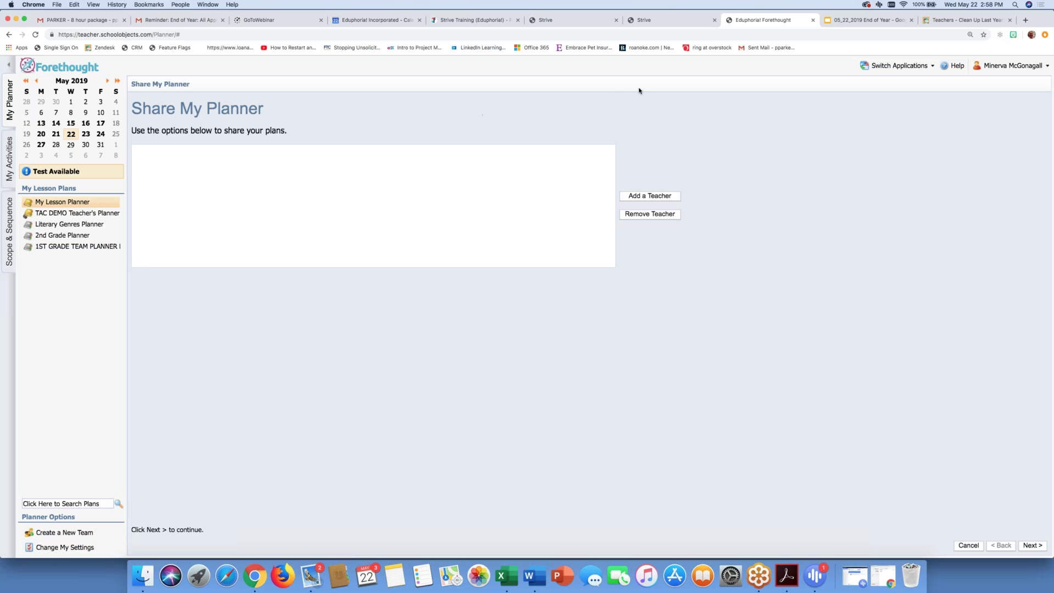
click(850, 25)
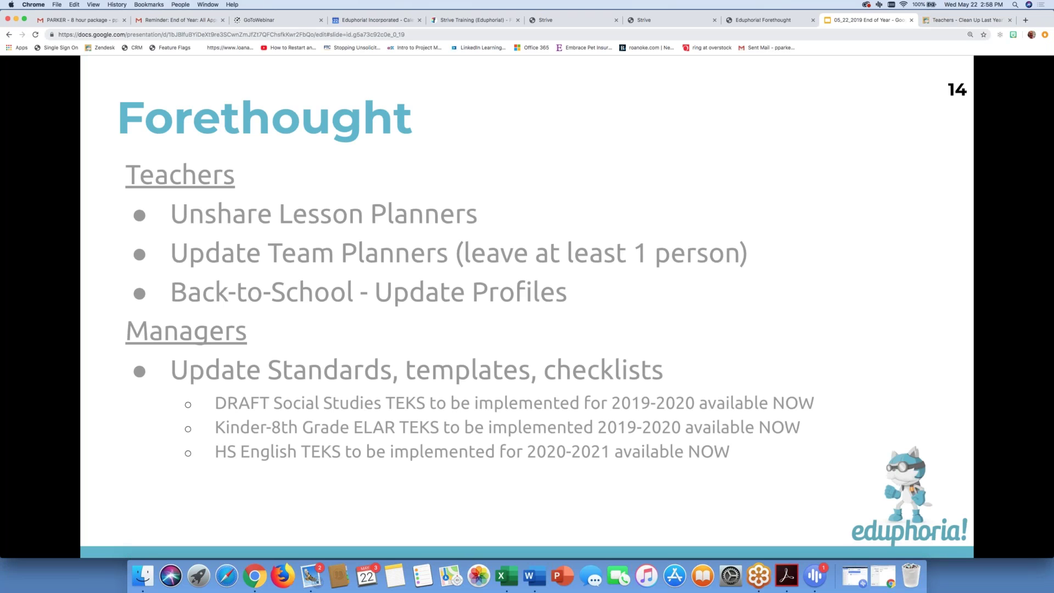
click(775, 21)
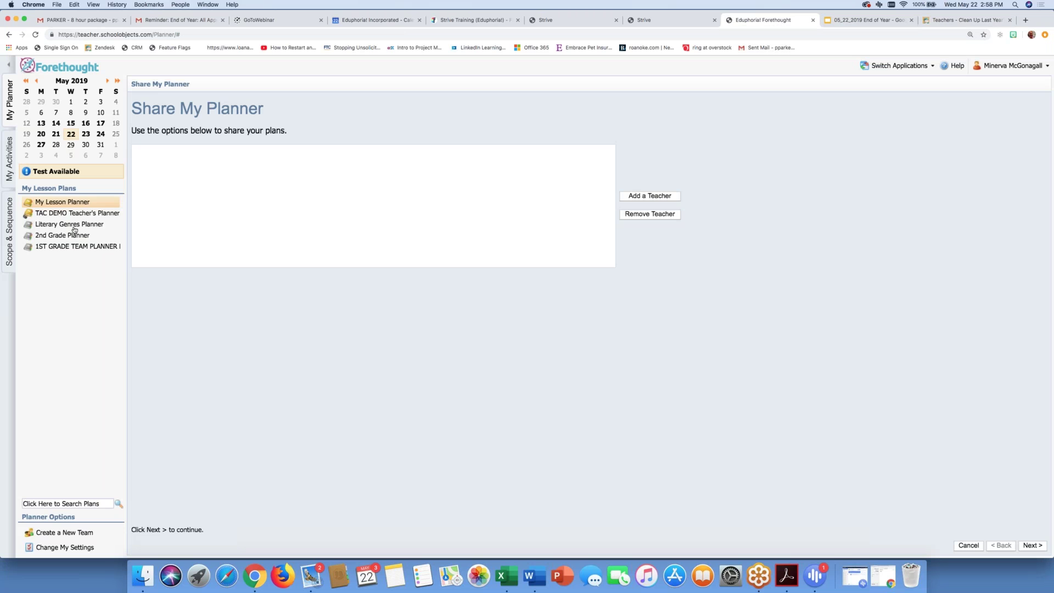
Step: Open Add and Remove Members for the Literary Genres team planner, showing its two members
click(74, 230)
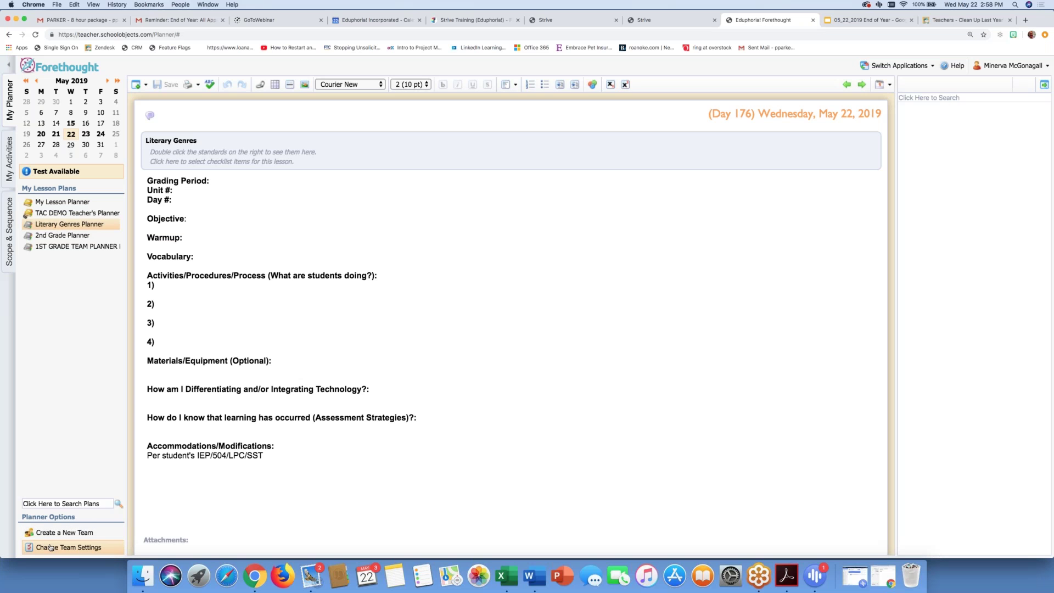
click(50, 547)
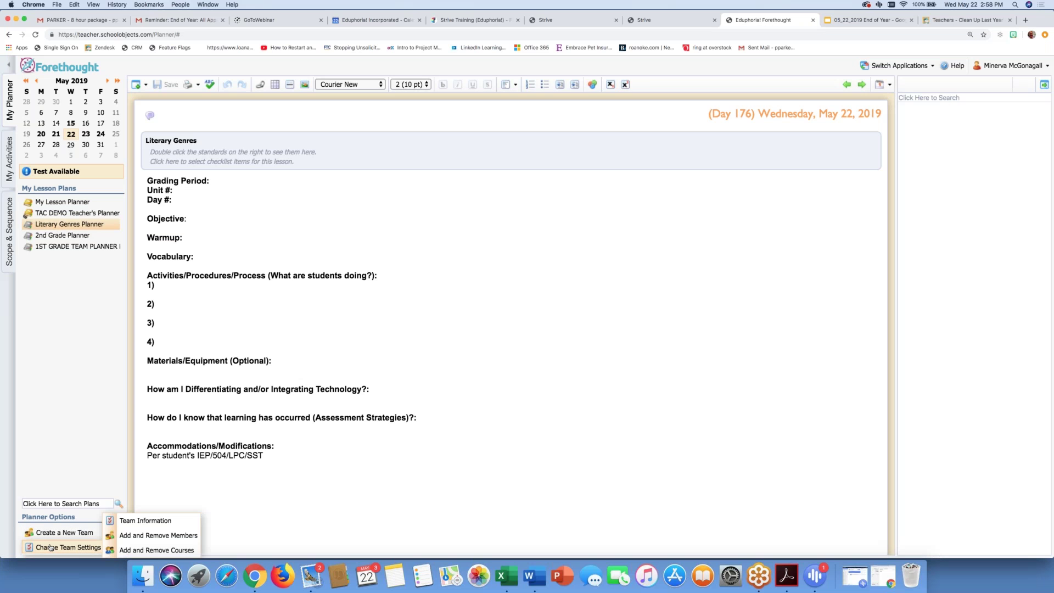
click(143, 541)
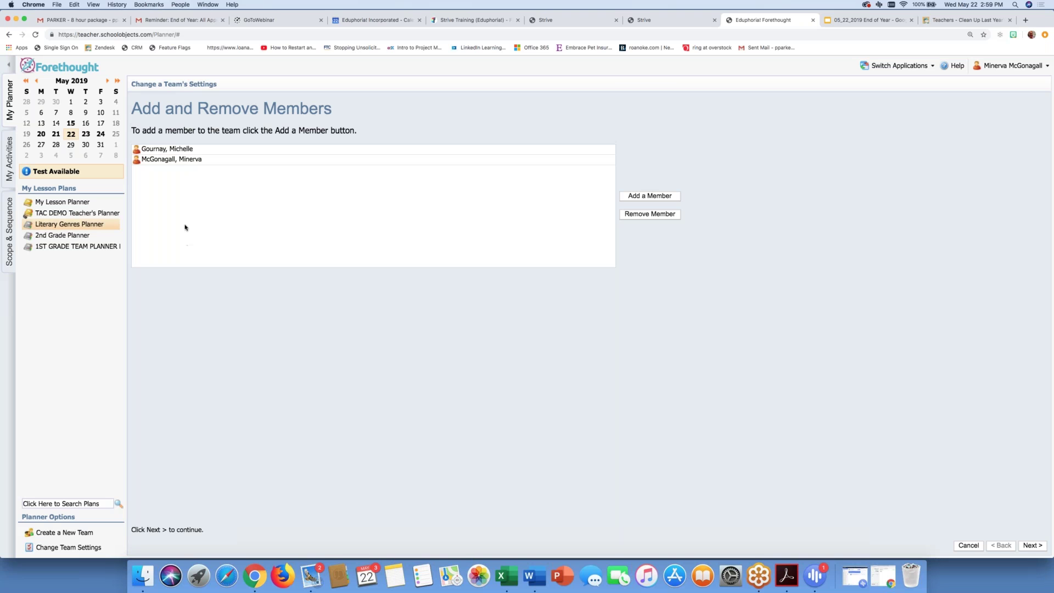
Step: Remove both Literary Genres members to delete the team, then return to My Lesson Planner
click(180, 154)
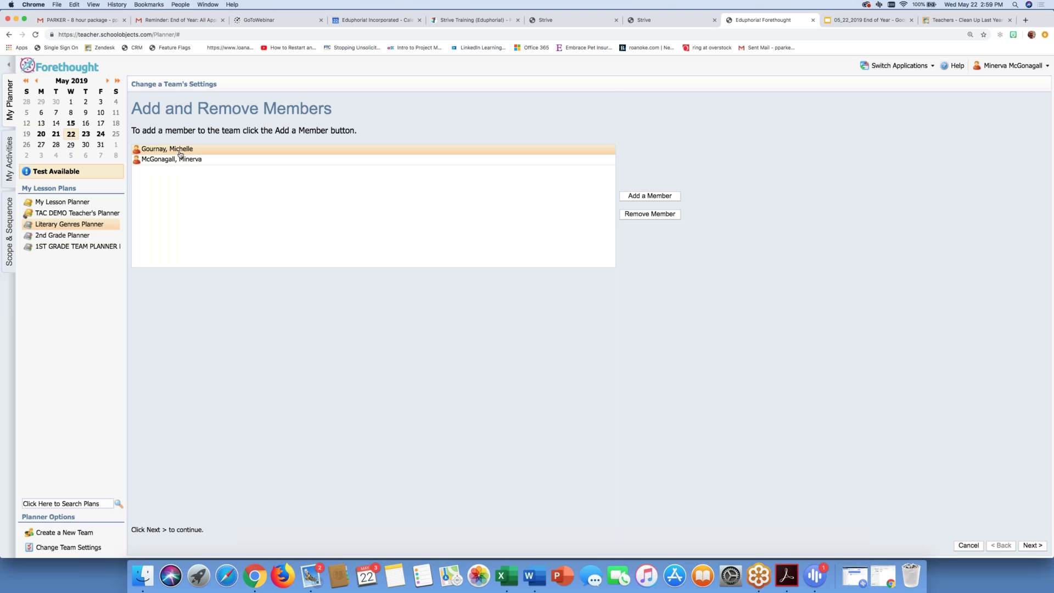
click(633, 214)
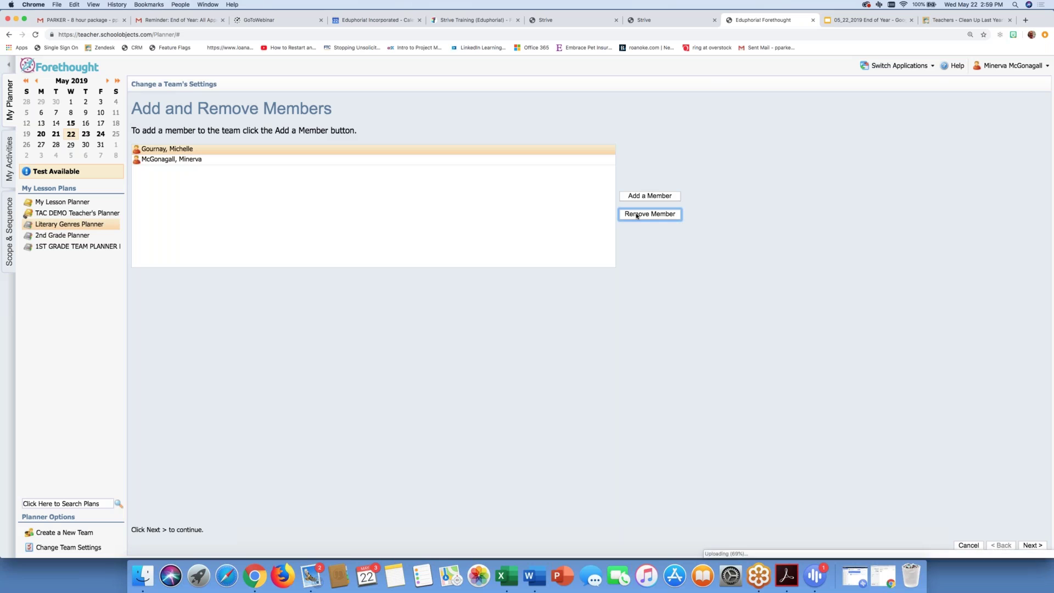
click(429, 151)
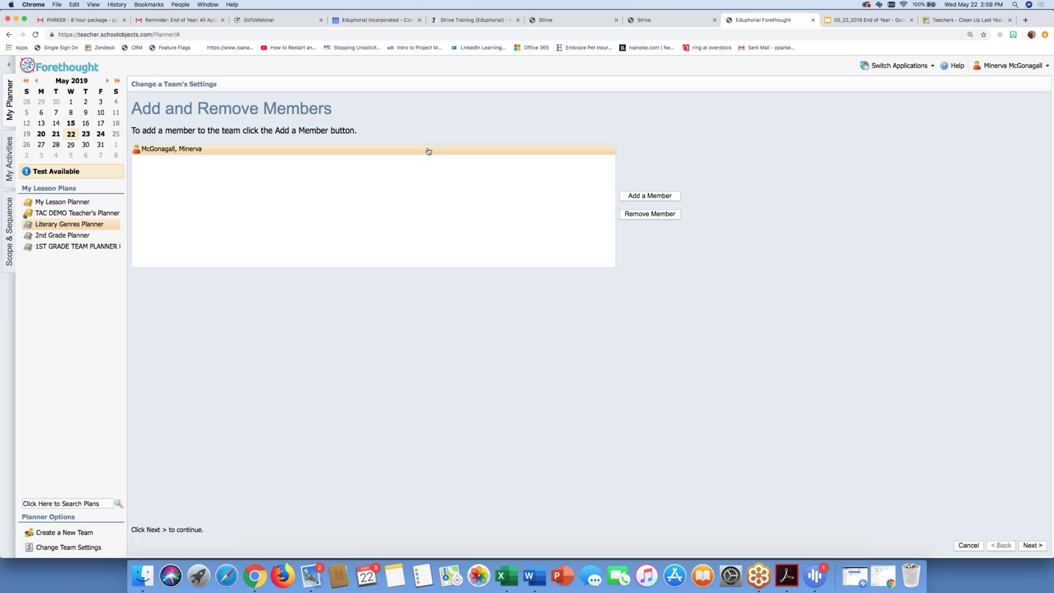
click(648, 216)
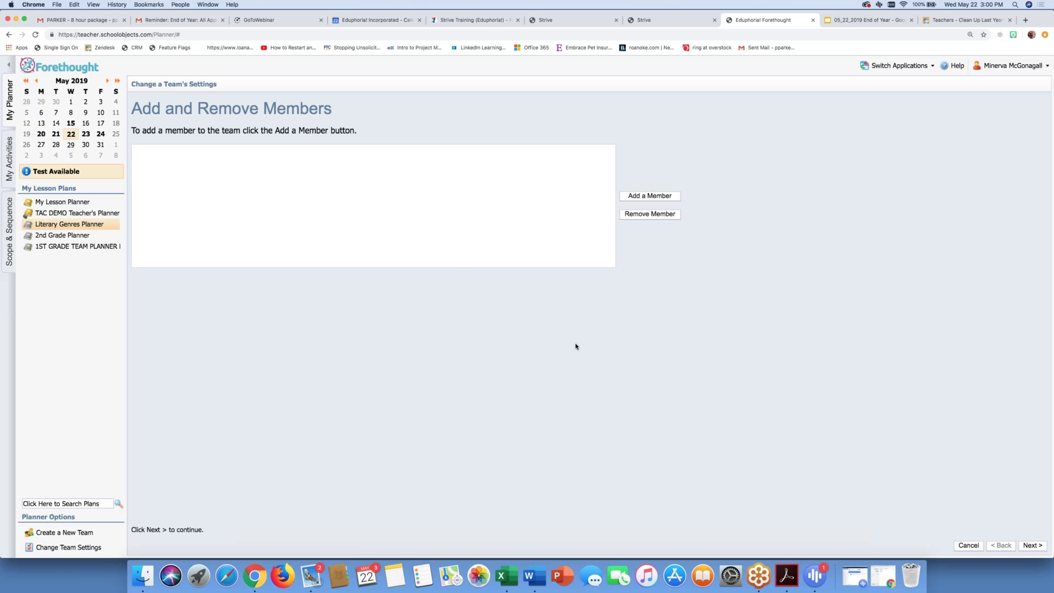
click(1043, 550)
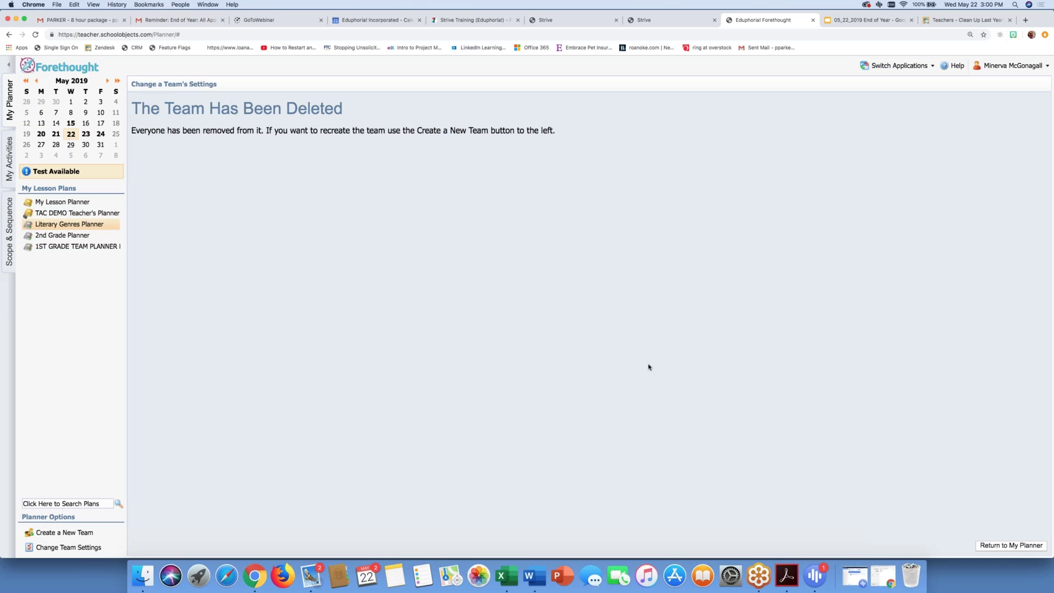
click(1029, 547)
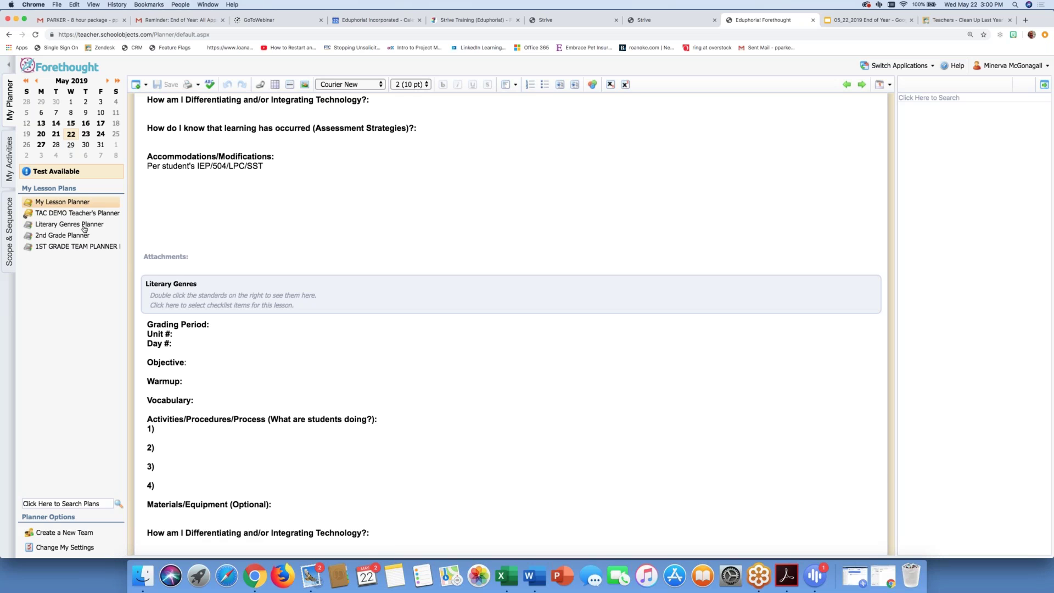
Step: Go to Eduphoria Applications Home, then switch to the 05_22_2019 End of Year slide deck
scroll(128, 265, up, 3)
scroll(128, 266, up, 4)
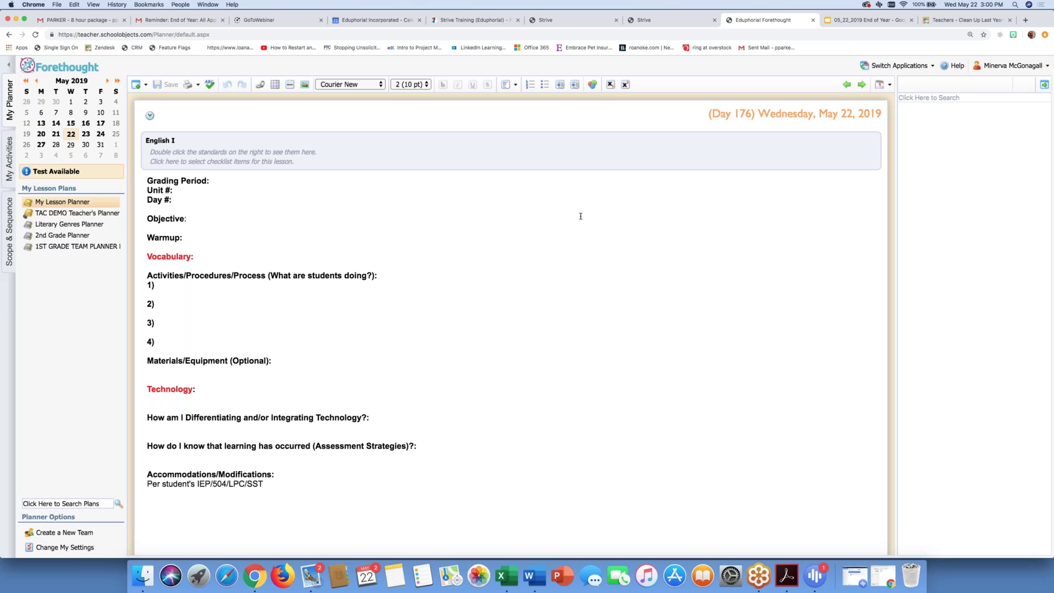
click(932, 66)
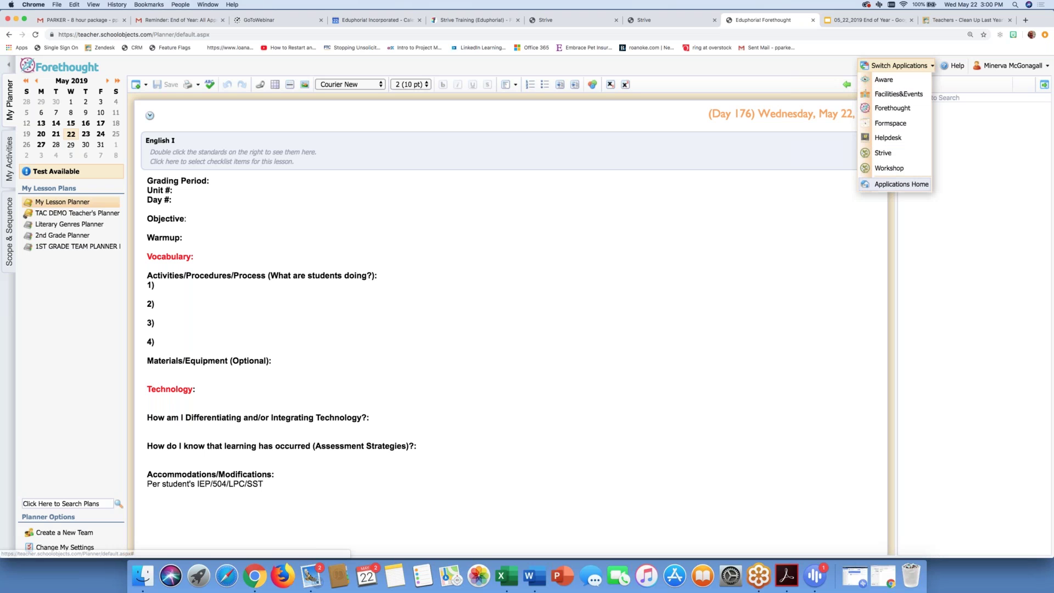
click(901, 182)
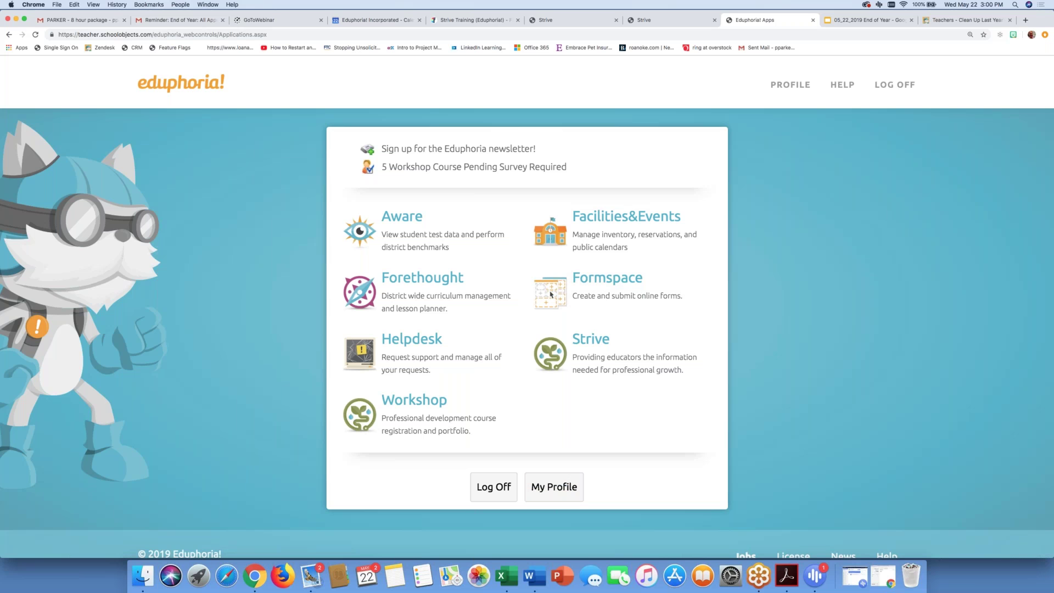
key(ctrl+Tab)
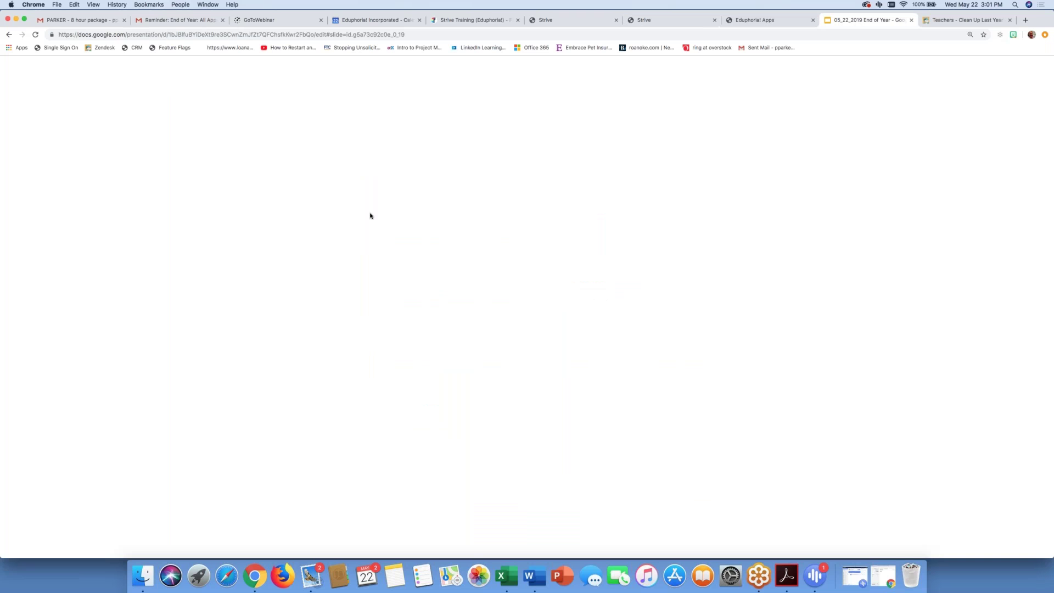
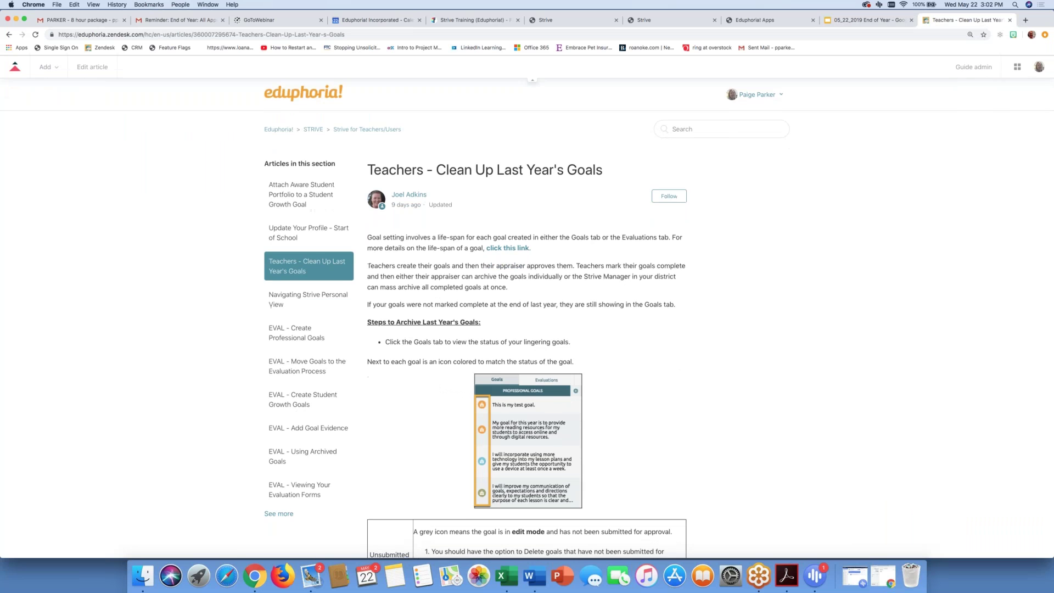
Step: Leave Strive's archive settings and switch to the Formspace application via Change Application
click(580, 22)
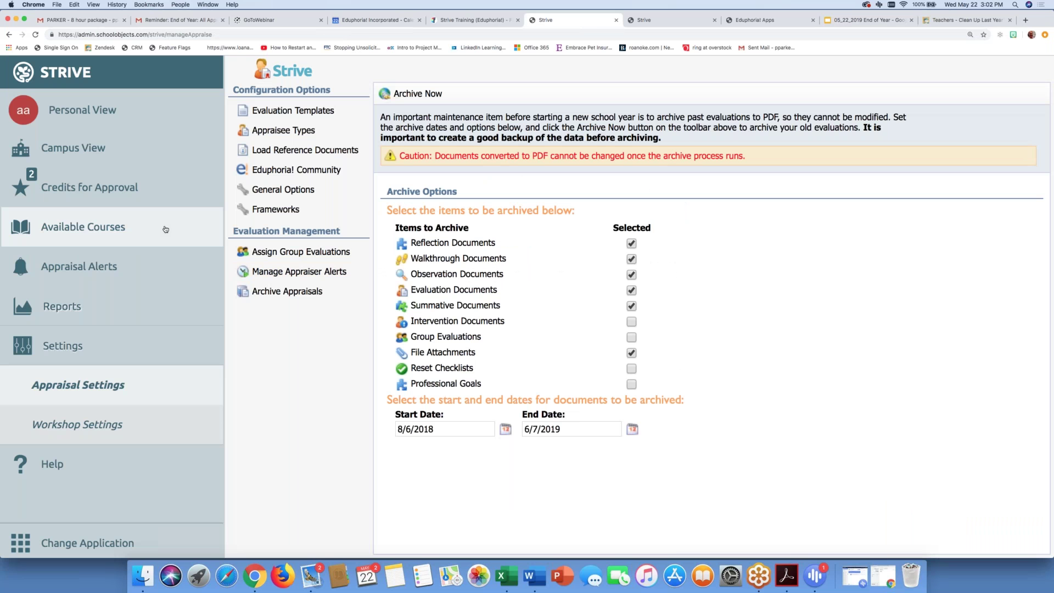
click(45, 538)
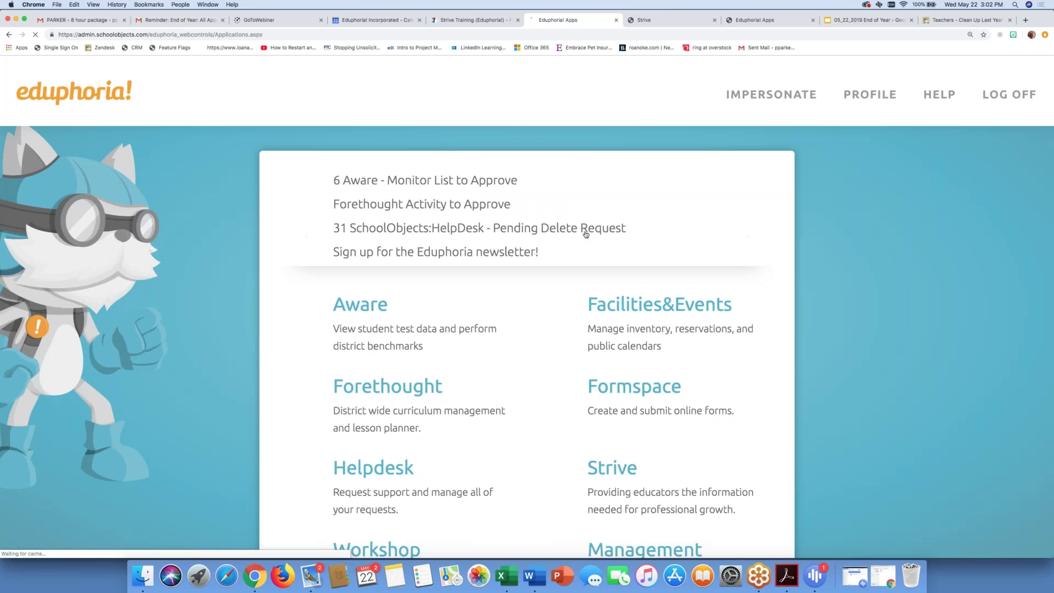
click(609, 404)
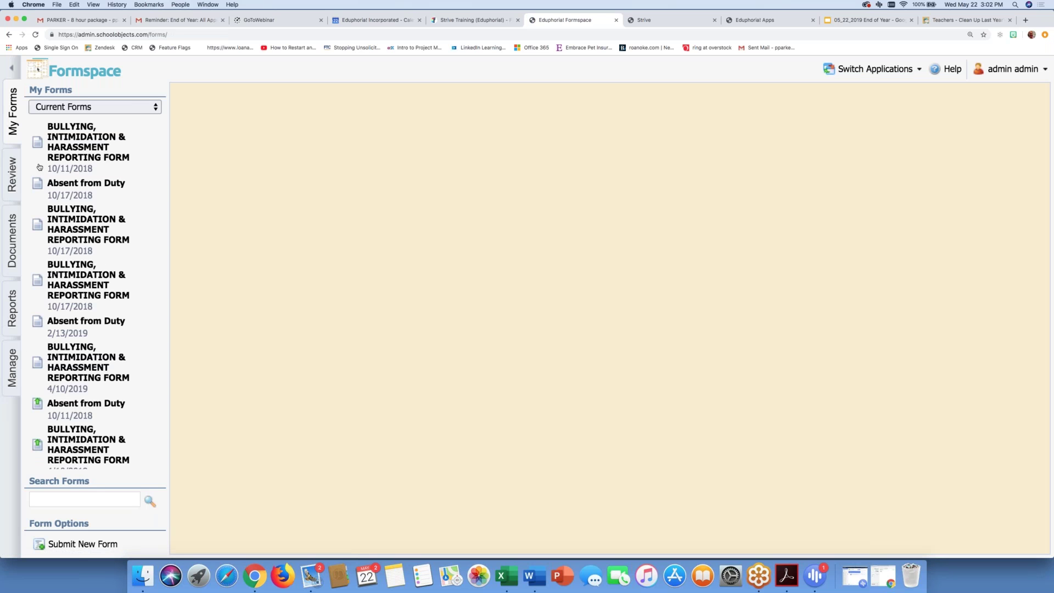
Step: Browse Manage > District Forms > General Forms, then go to the Reports section
click(12, 357)
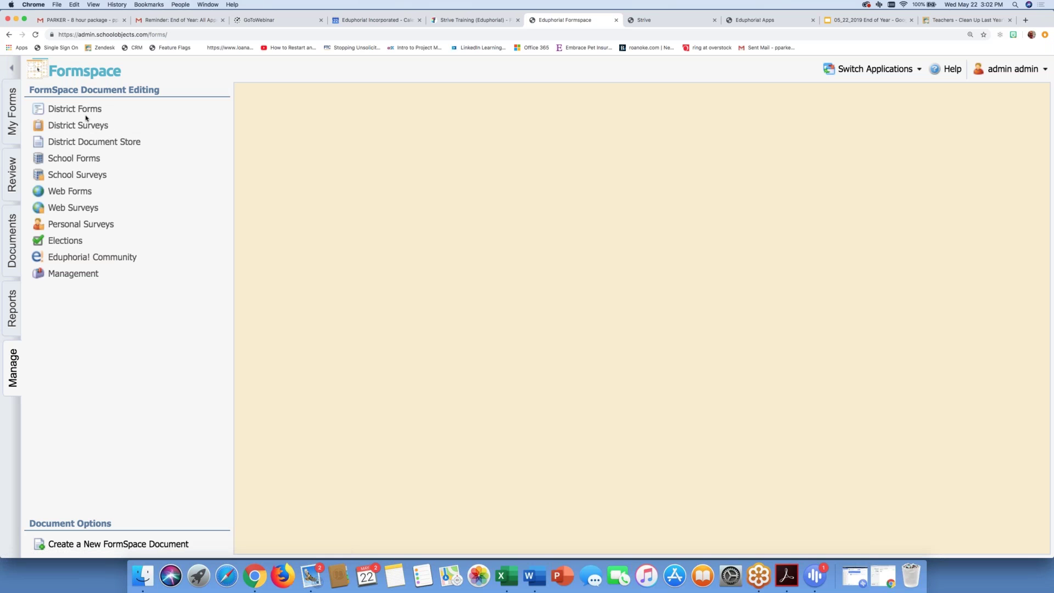
click(84, 110)
click(77, 128)
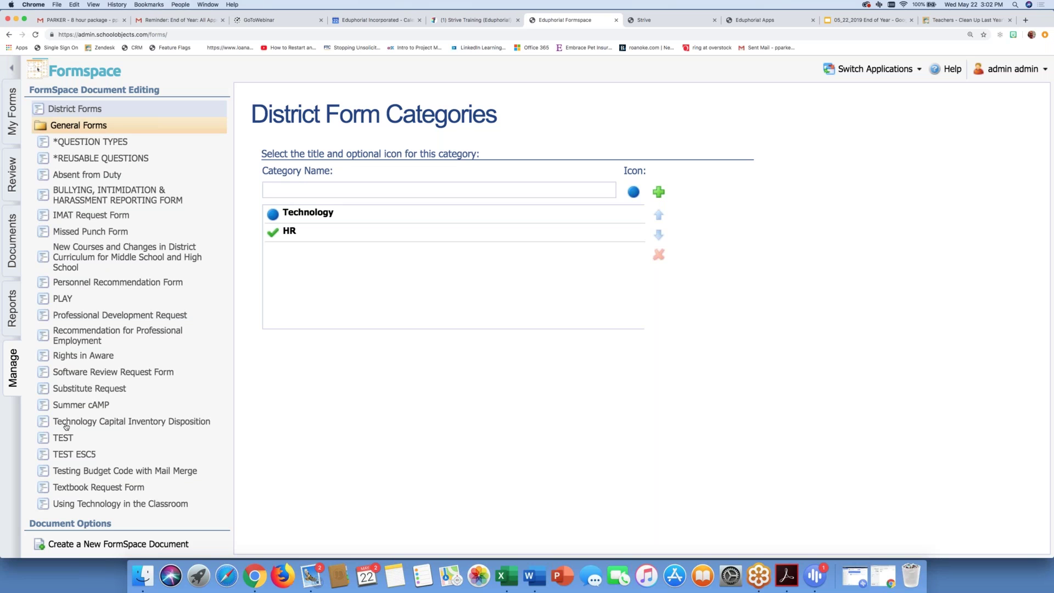
click(11, 306)
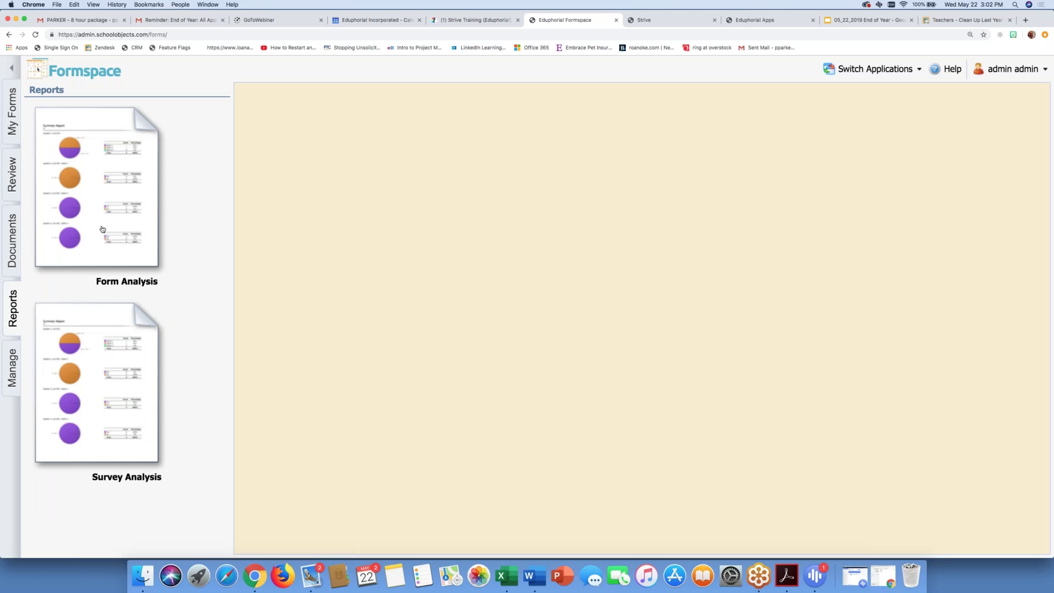
Step: Export the Absent from Duty Form Analysis to Excel and show Report (39).xls in Finder
click(105, 228)
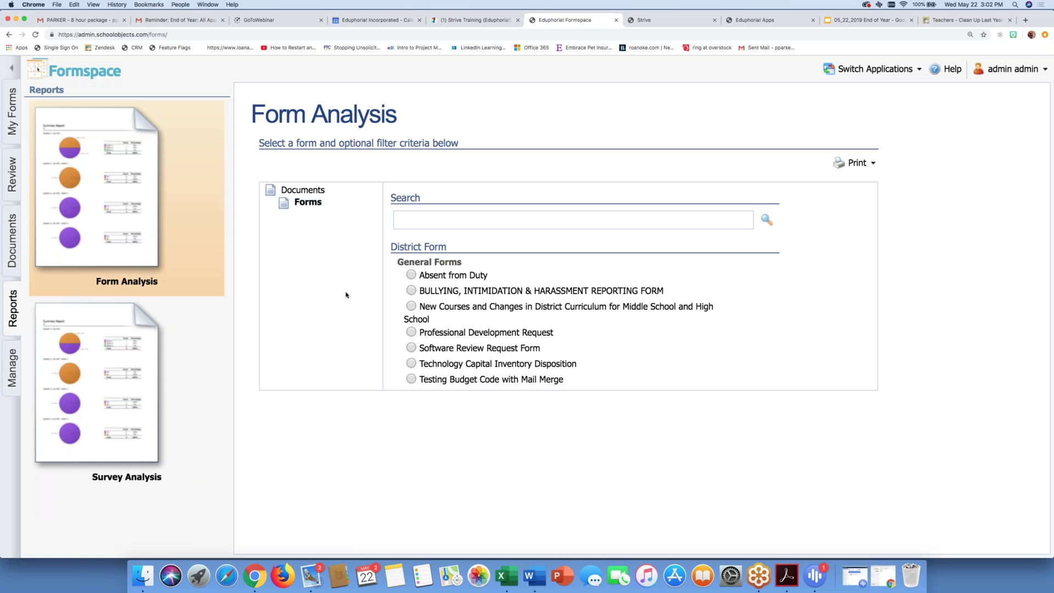
click(411, 276)
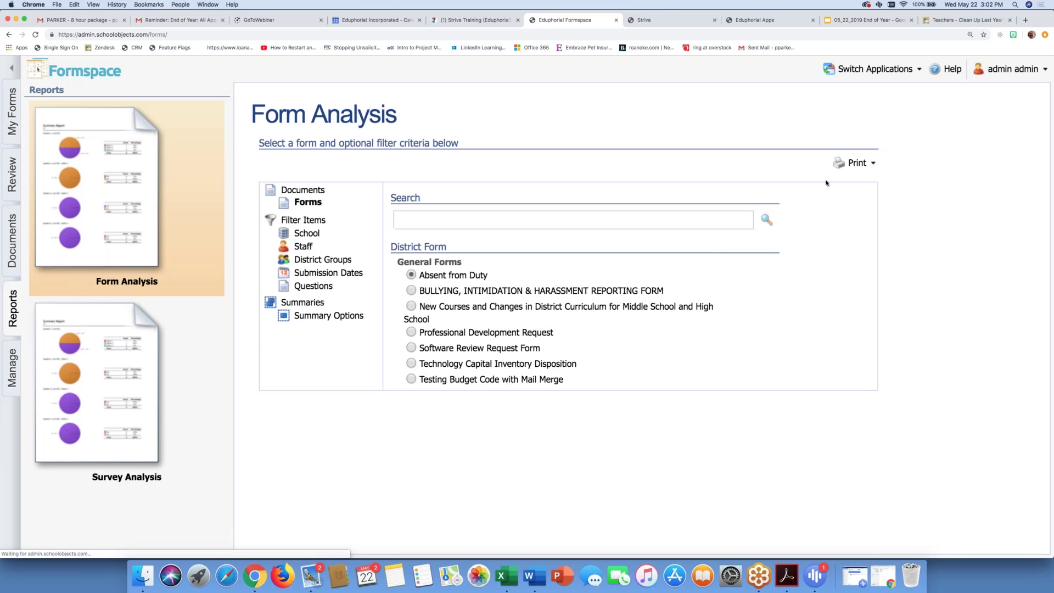
click(857, 163)
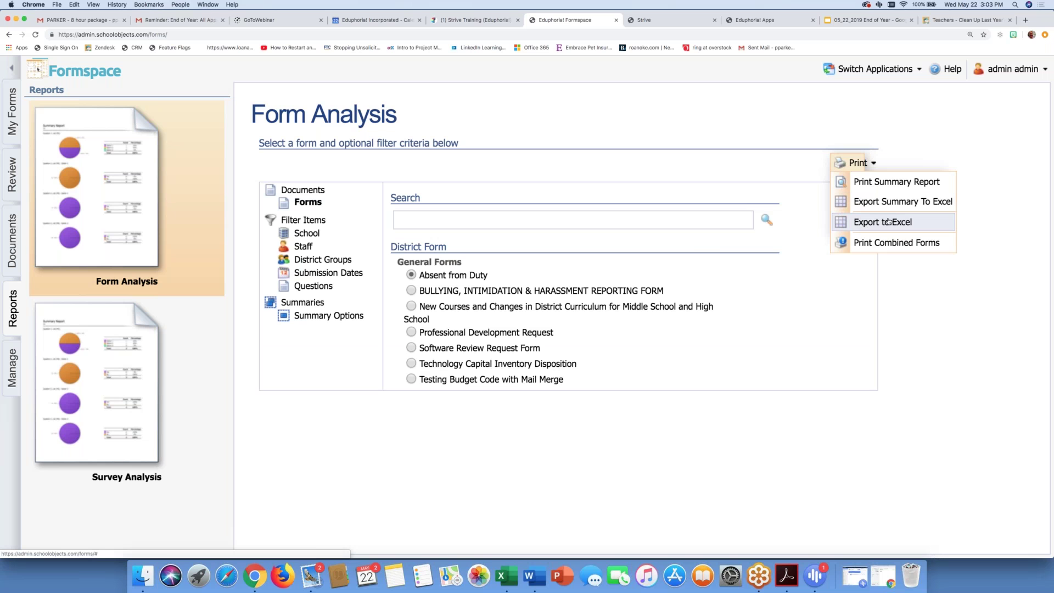
click(889, 221)
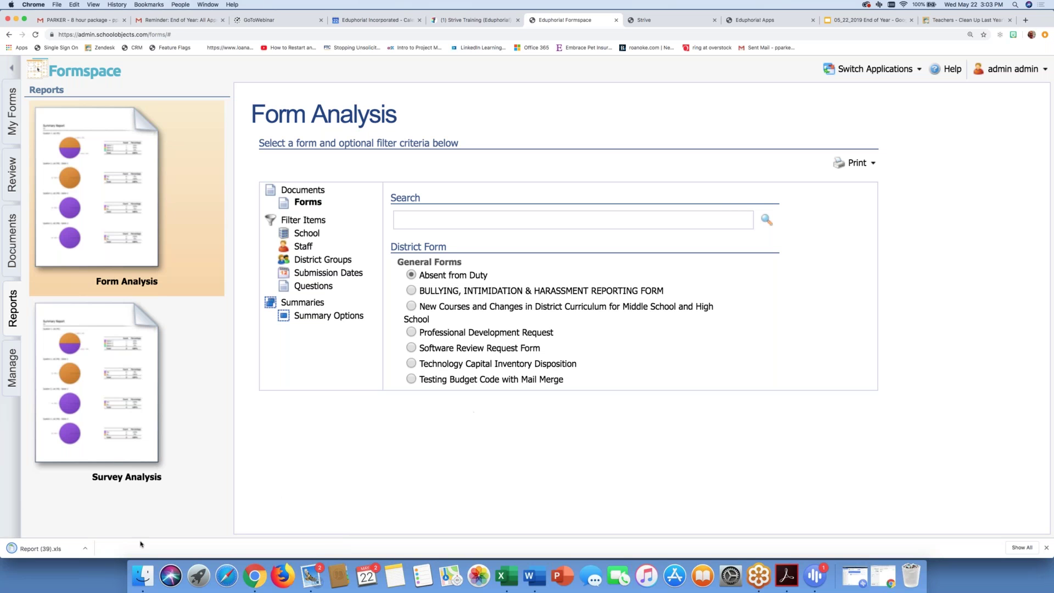
click(84, 549)
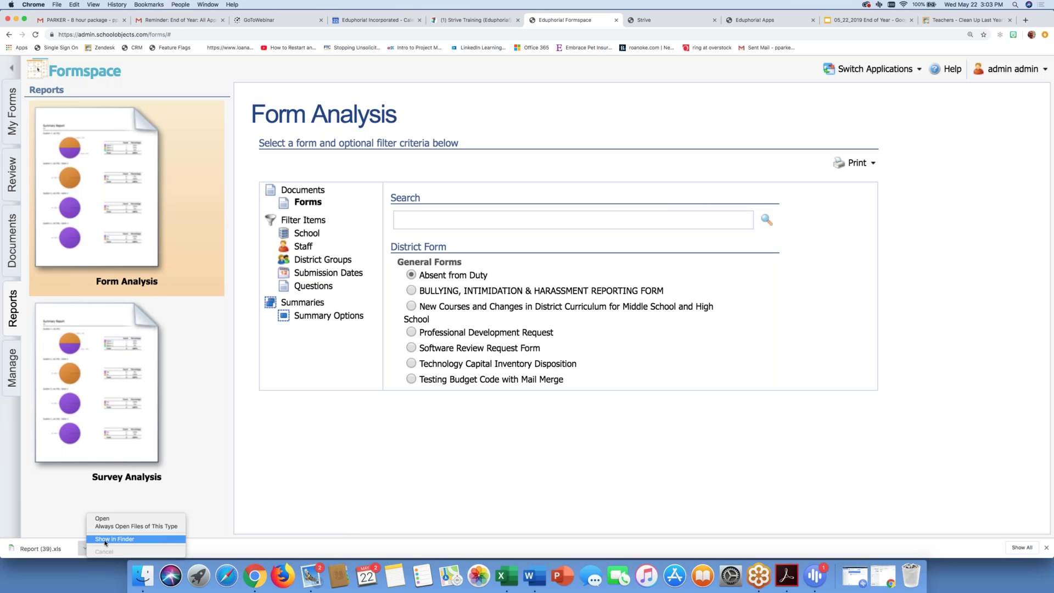
click(106, 539)
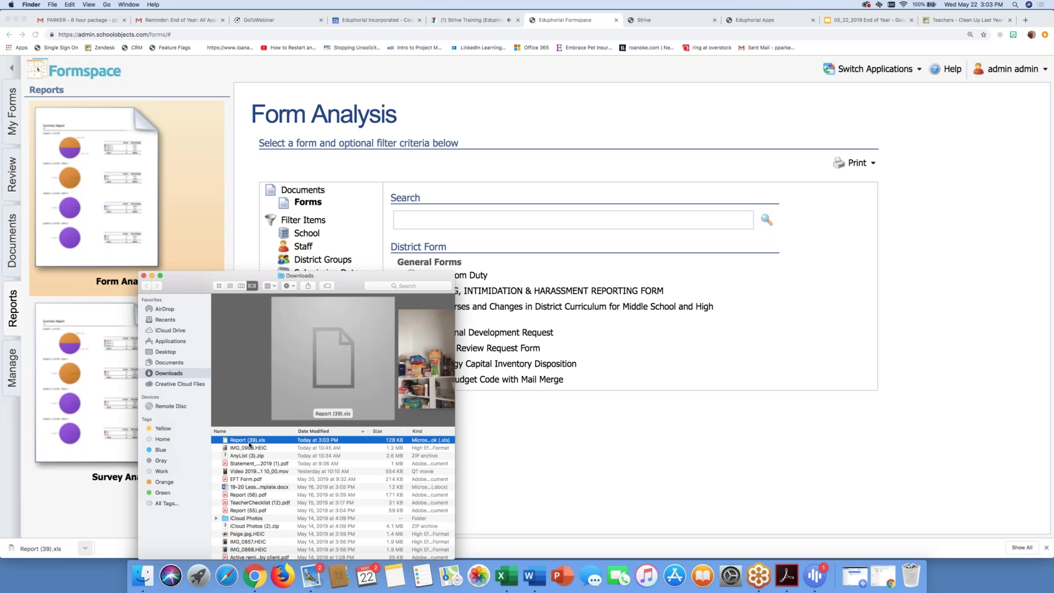
Step: Rename Report (39).xls to '2018-2019 Absent from Duty.xls' and return to the Formspace page
right_click(246, 442)
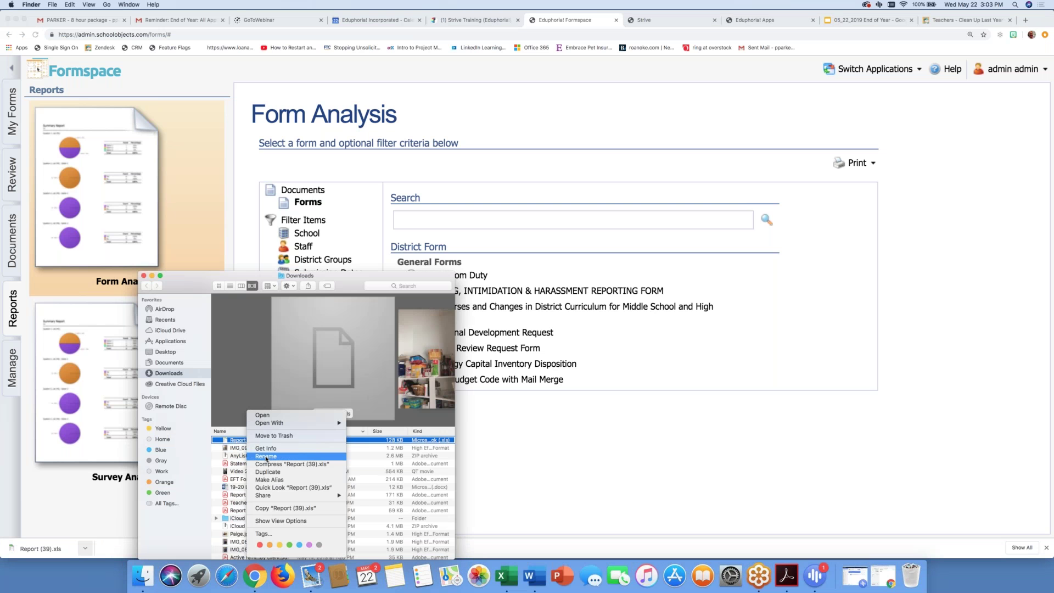
click(266, 457)
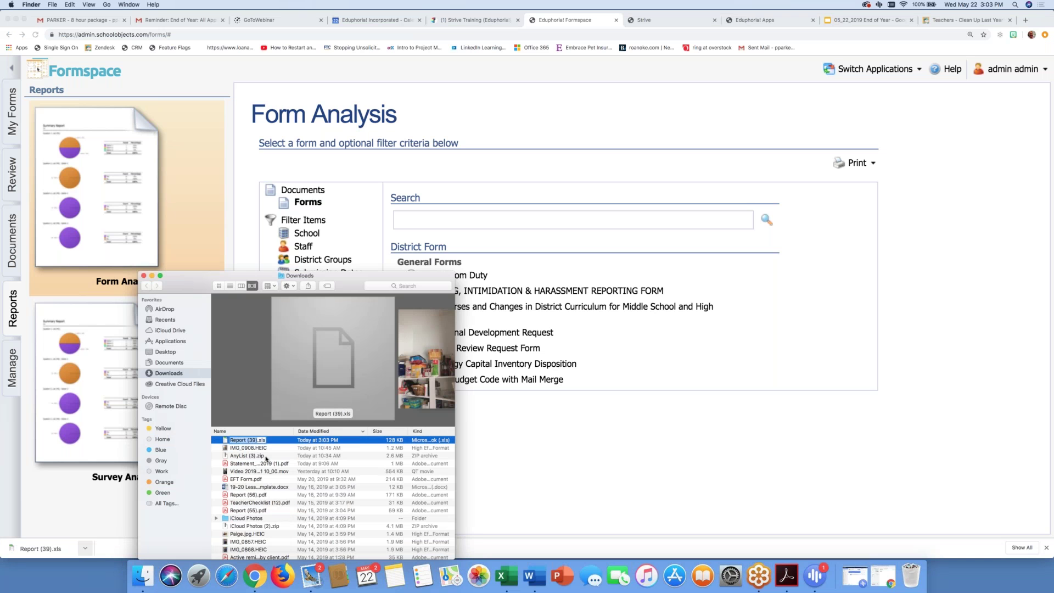
text(2018-2019 Absent from Dute)
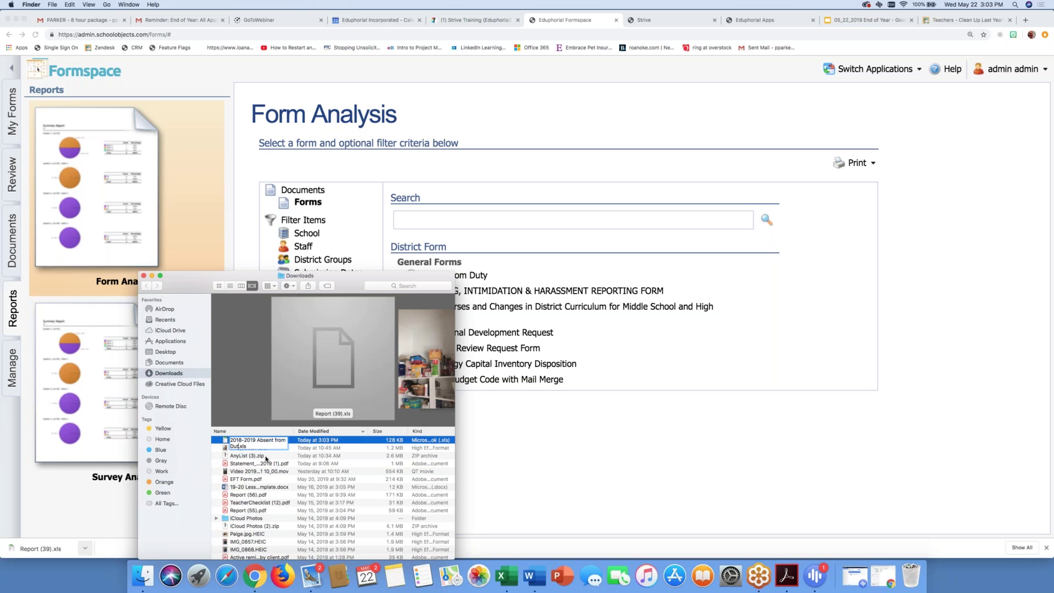
key(BackSpace)
text(y)
key(Return)
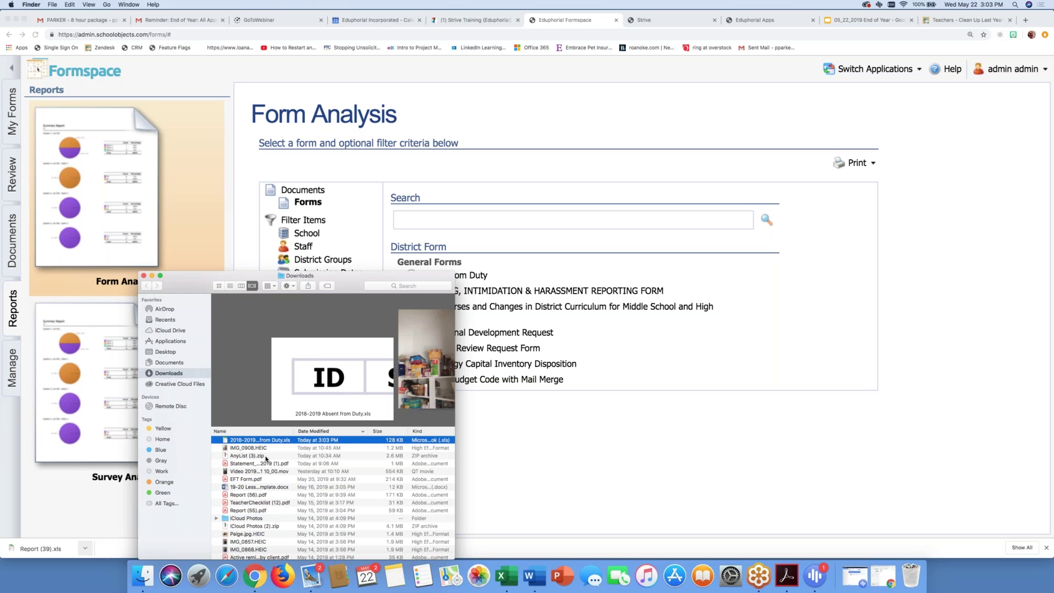
click(535, 497)
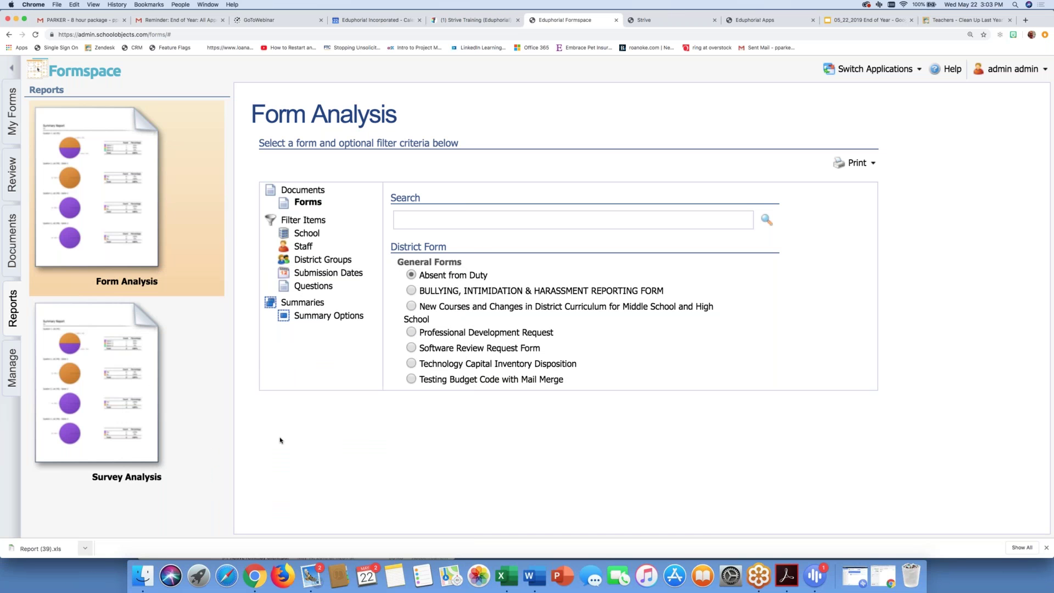
Step: Open the Absent from Duty form from District Forms > General Forms for editing
click(11, 356)
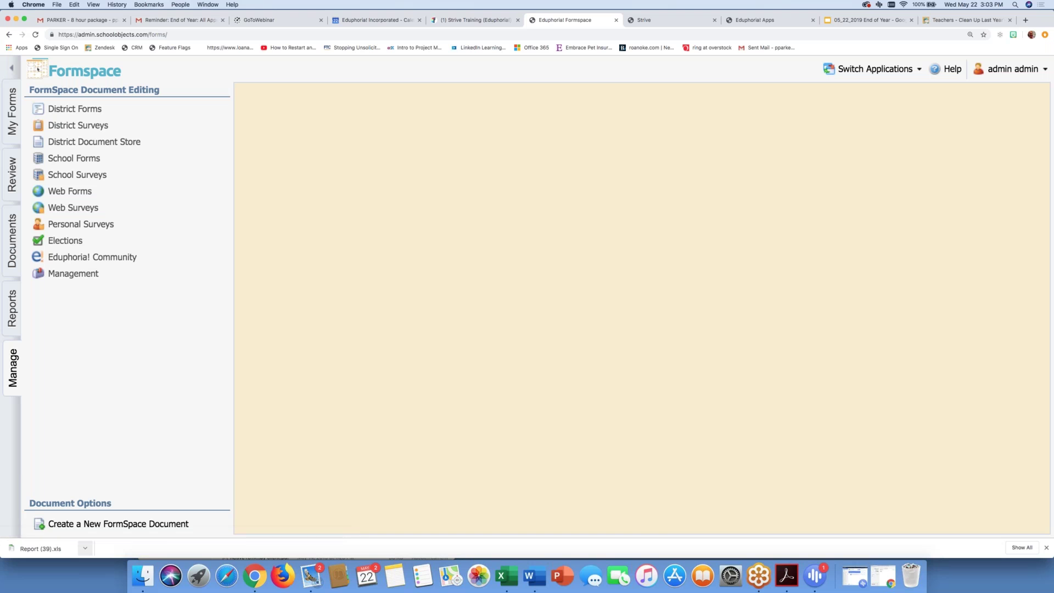
click(65, 109)
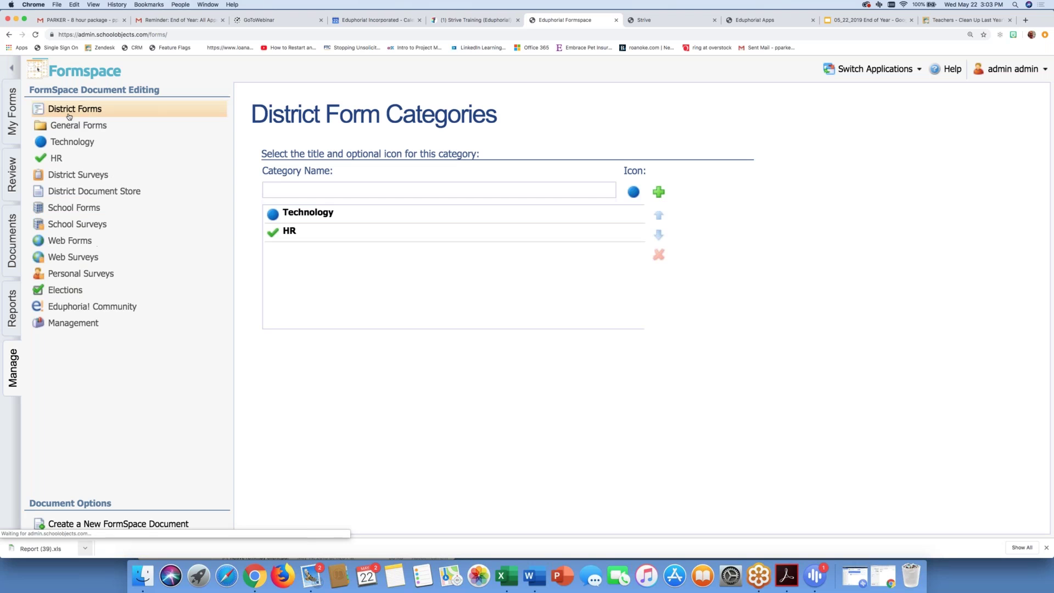
click(71, 125)
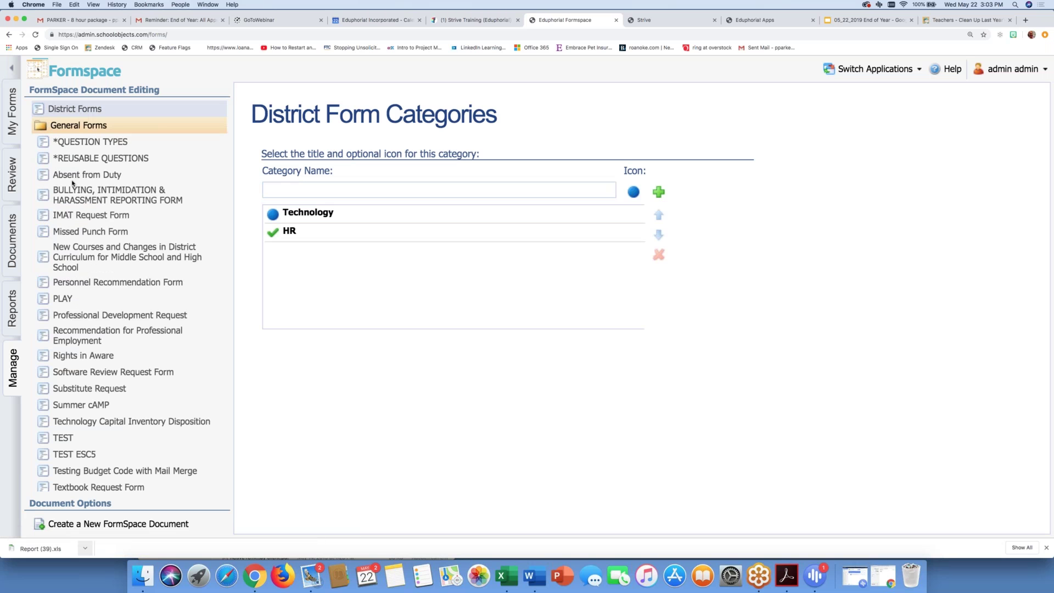
click(72, 176)
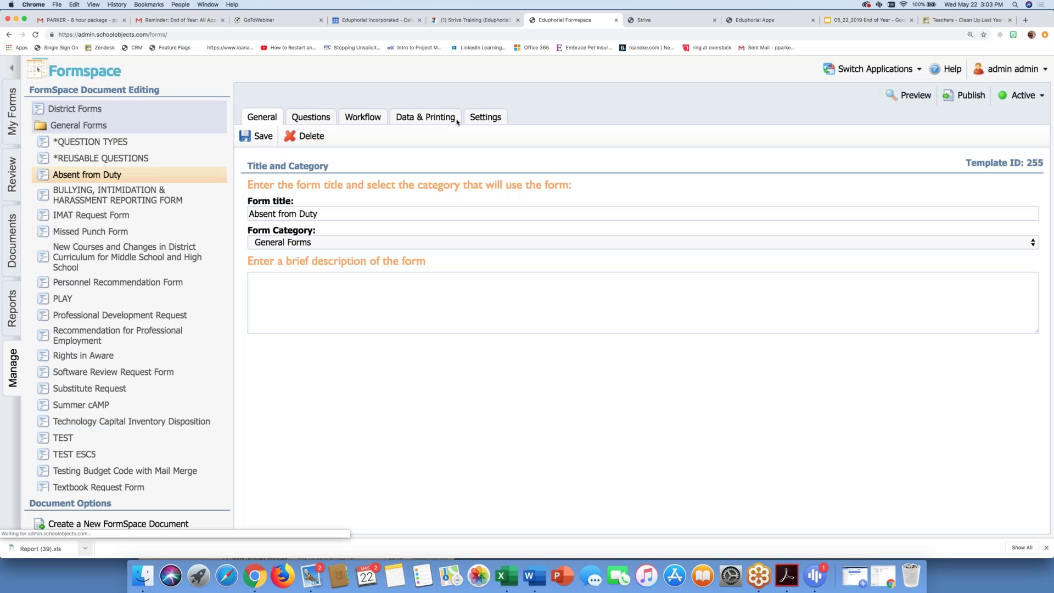
Step: In the form's Settings, erase all Absent from Duty document responses and confirm
click(484, 121)
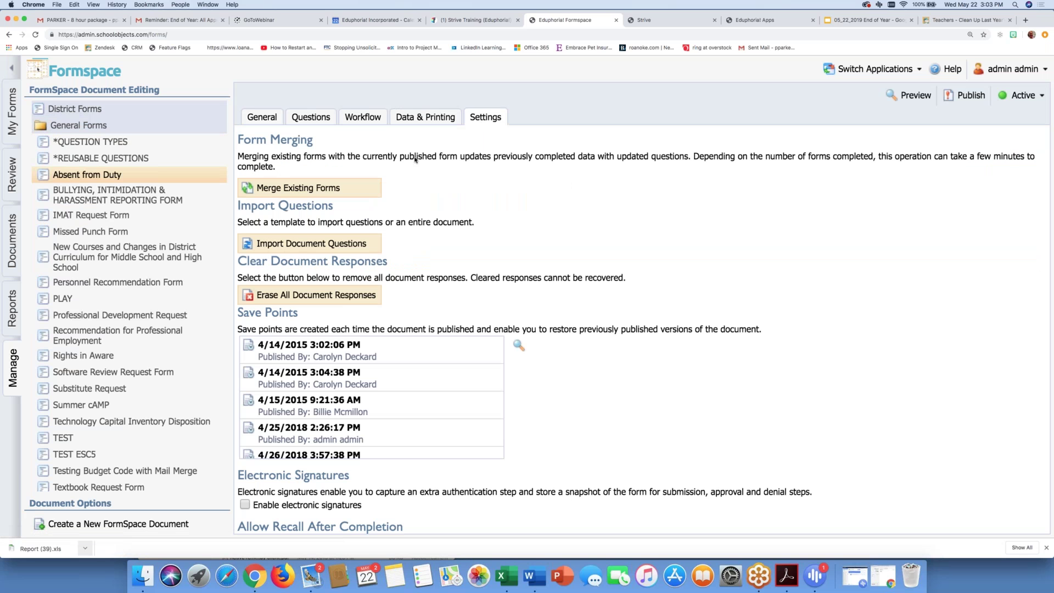
click(289, 297)
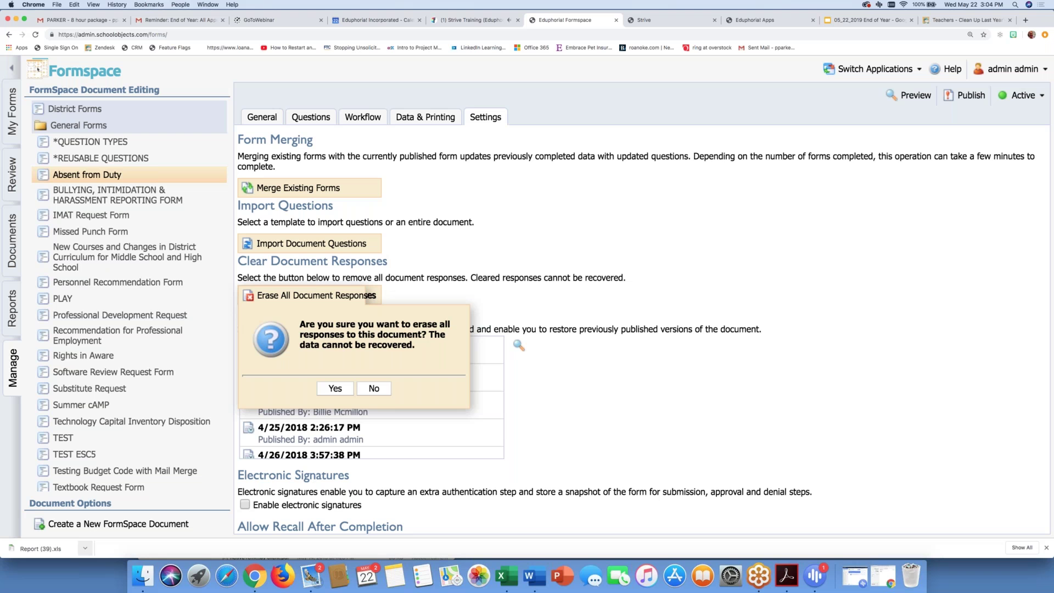
click(331, 389)
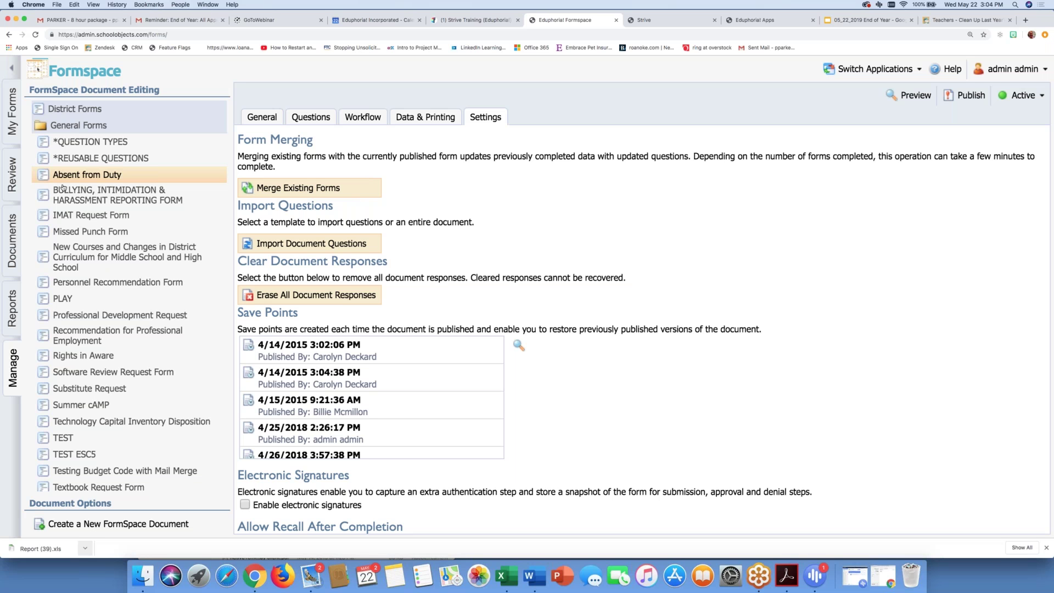
Step: Go to Manage > Management > General Options and open the Replace User Utility
click(15, 367)
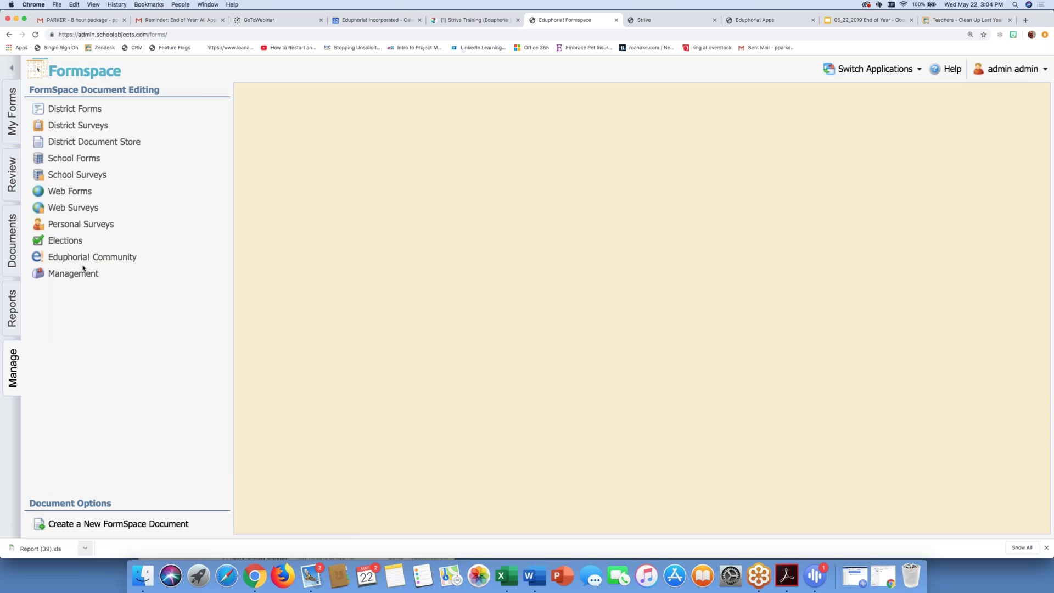
click(75, 276)
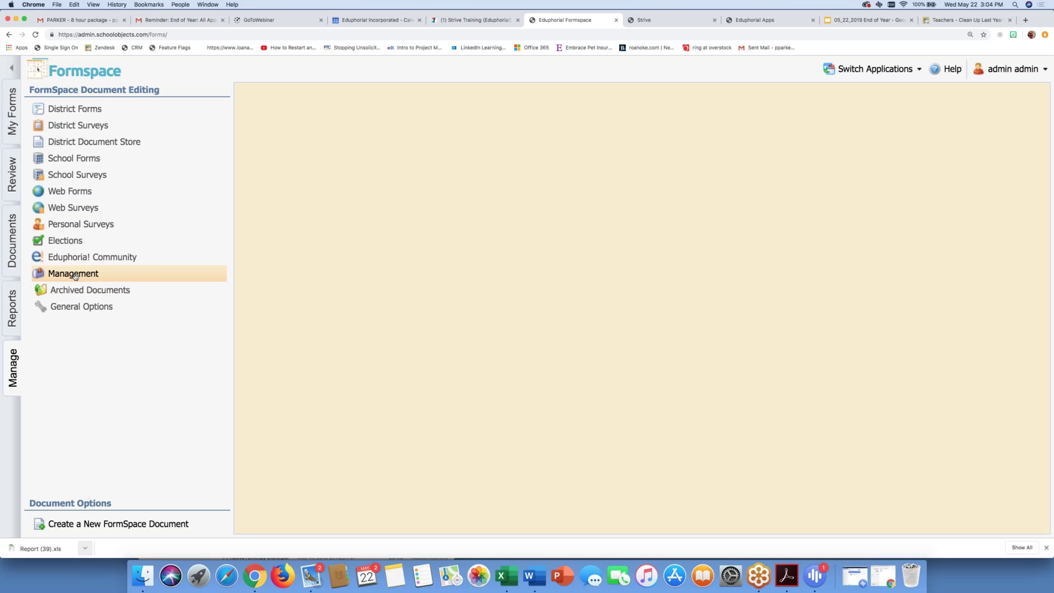
click(76, 308)
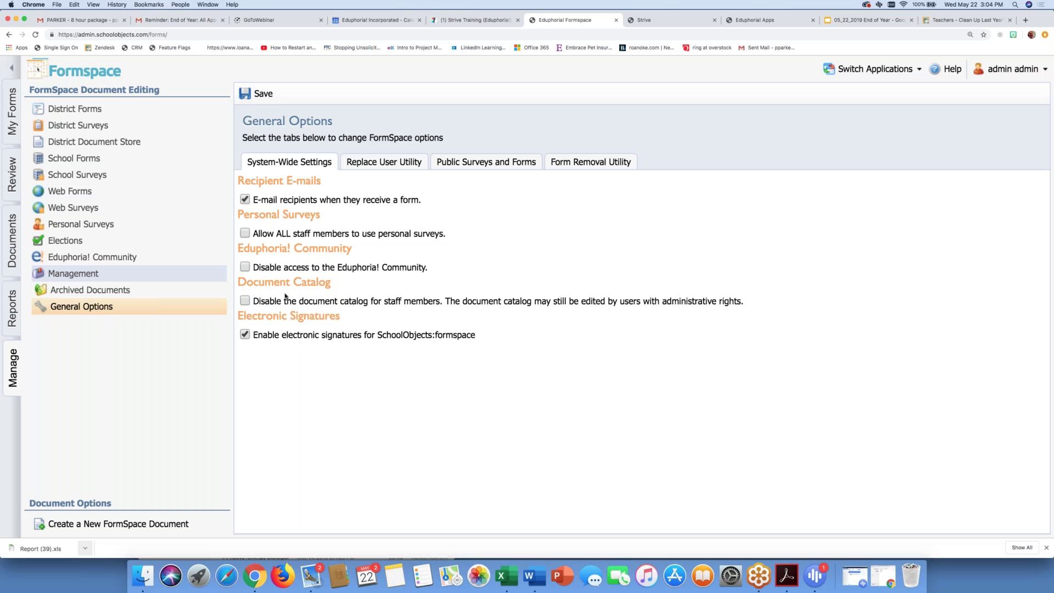
click(401, 162)
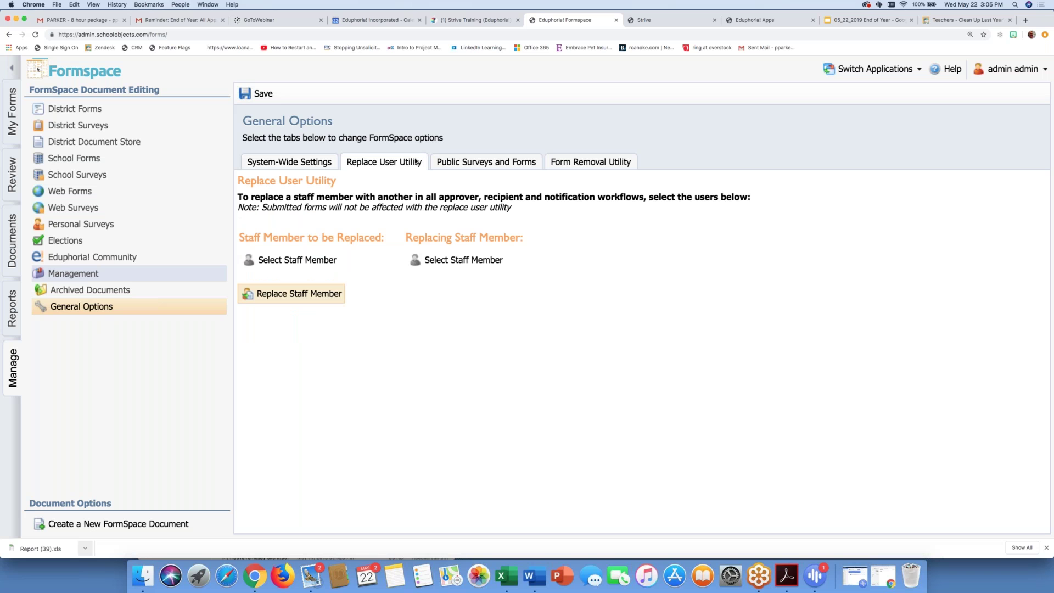
Step: Try Replace Staff Member with no staff chosen and dismiss the missing-selection warning
click(297, 297)
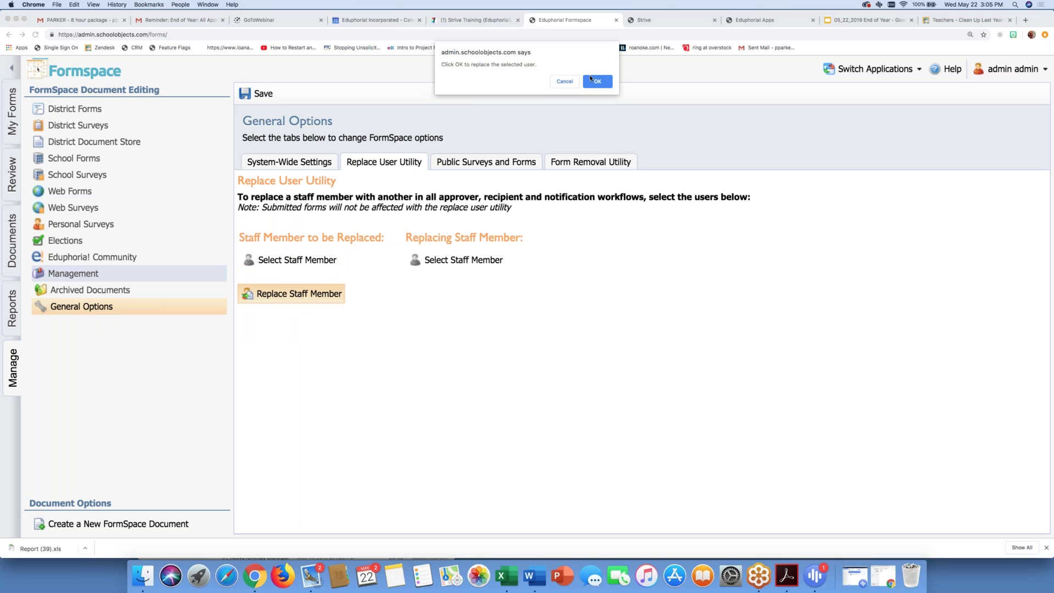
click(592, 80)
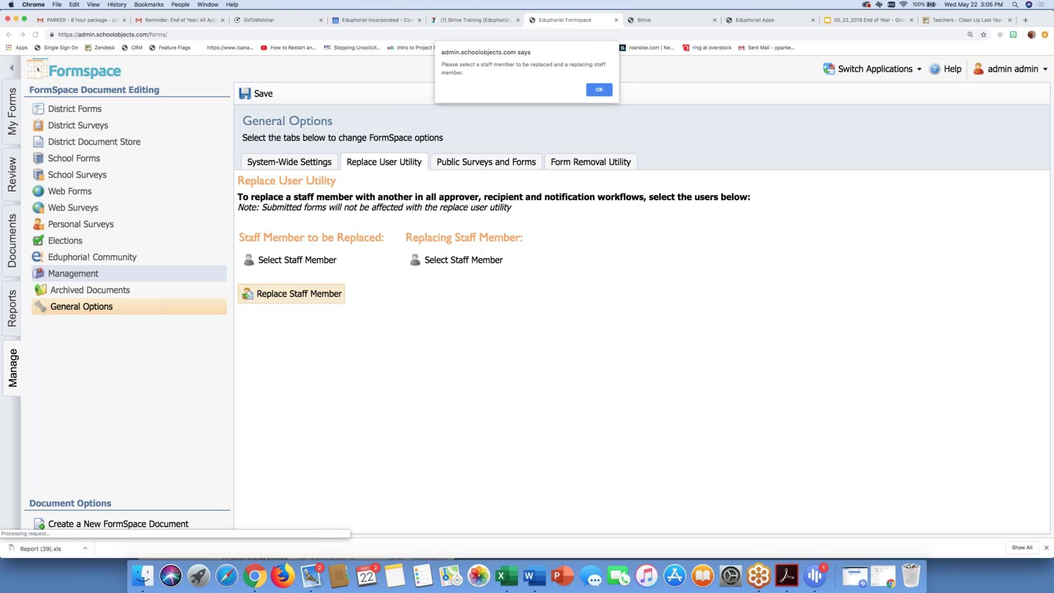
click(601, 90)
Step: Search by name and select the staff member to be replaced
click(318, 266)
text(mcgona)
key(Down)
key(Return)
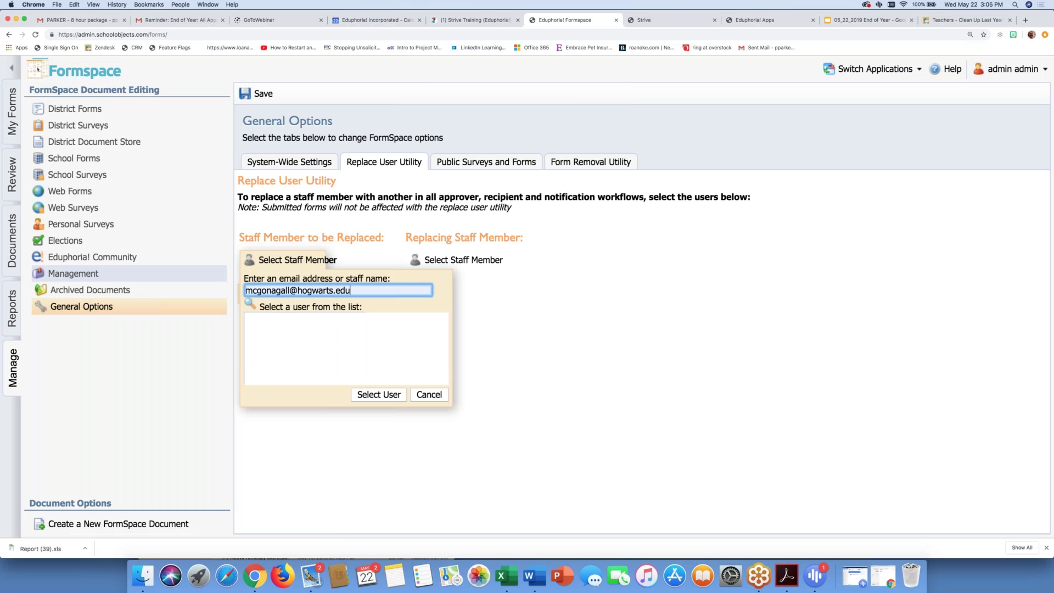
click(301, 324)
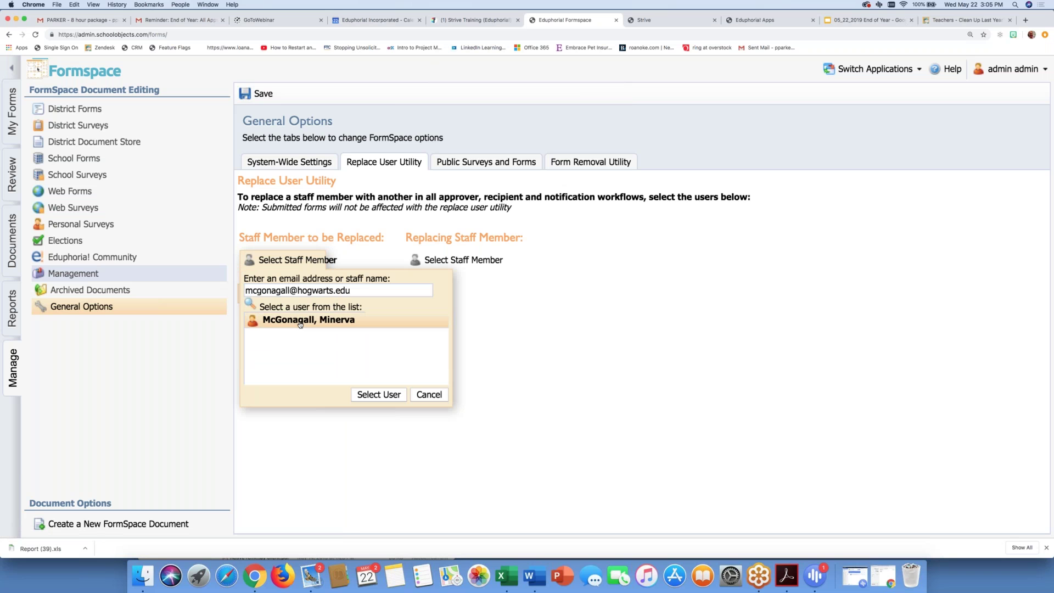
click(378, 395)
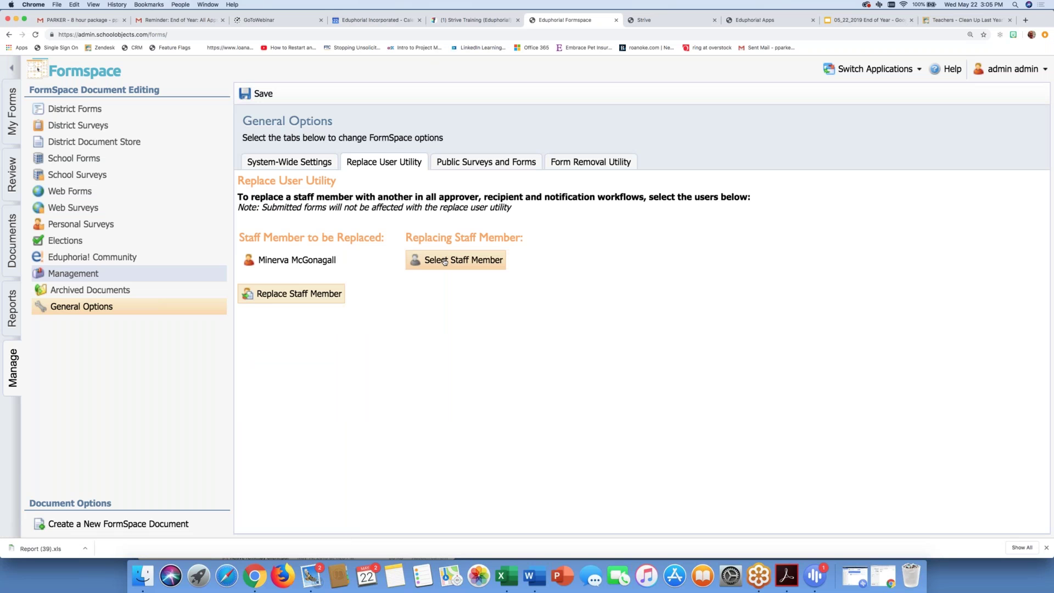
Step: Search by name and select the replacing staff member
click(445, 262)
click(429, 289)
text(snape)
key(Down)
key(Return)
click(547, 341)
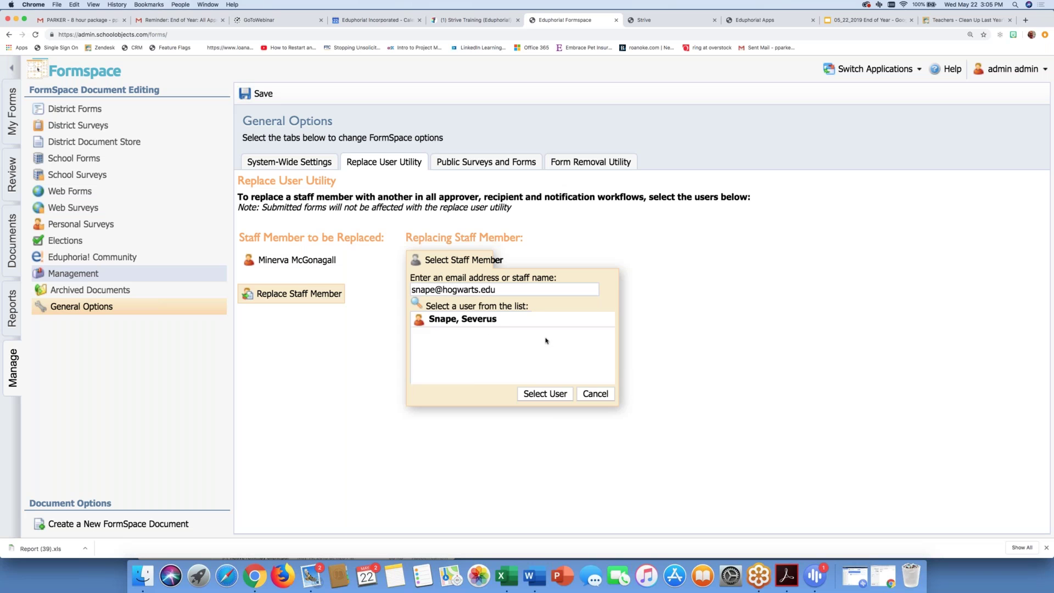
click(537, 393)
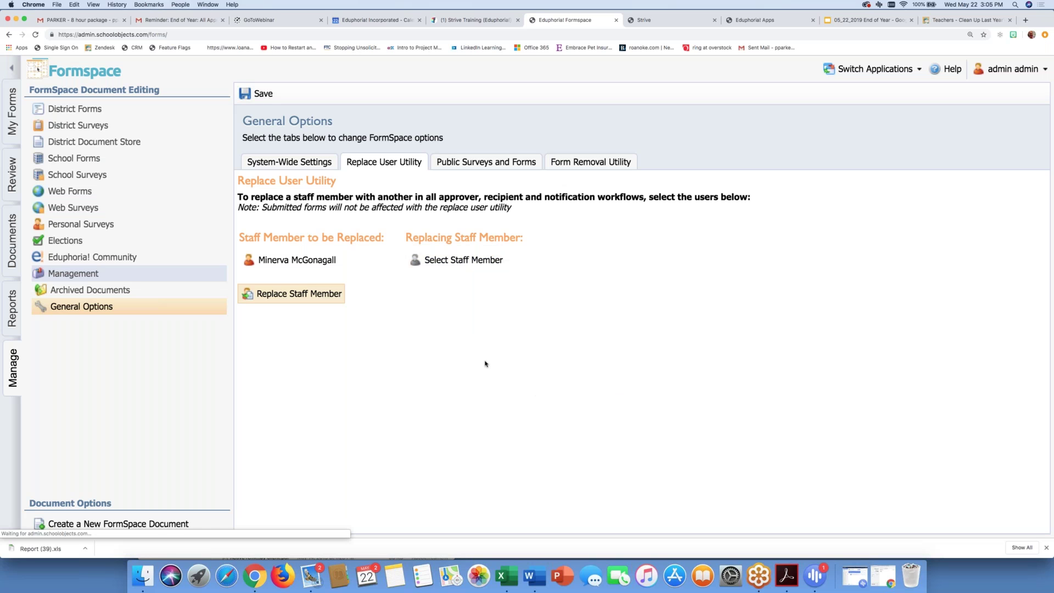
Step: Reselect the replacing staff member by searching their full e-mail address
click(451, 262)
click(450, 289)
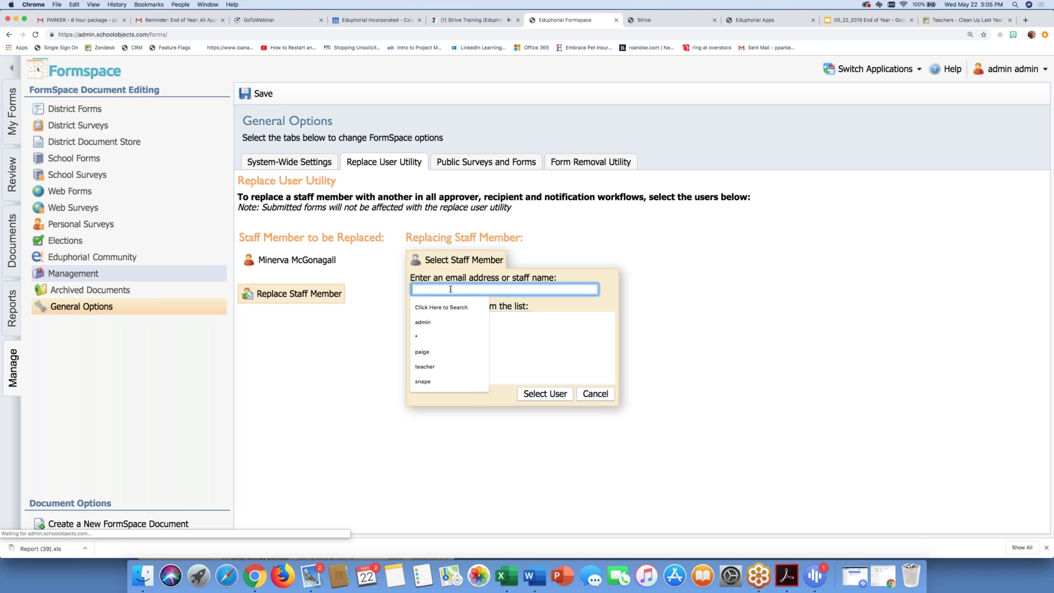
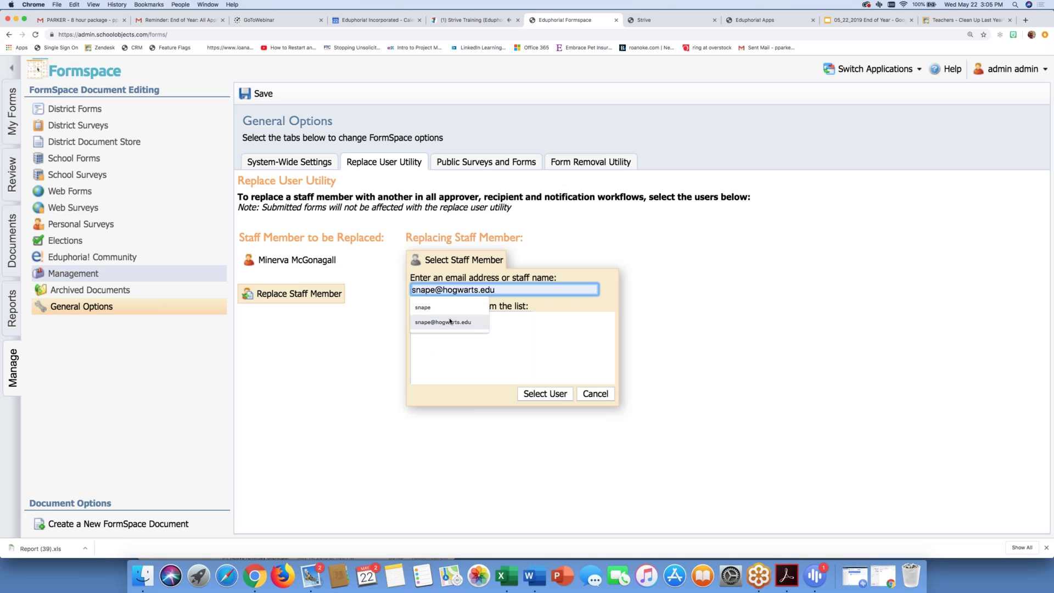
key(Tab)
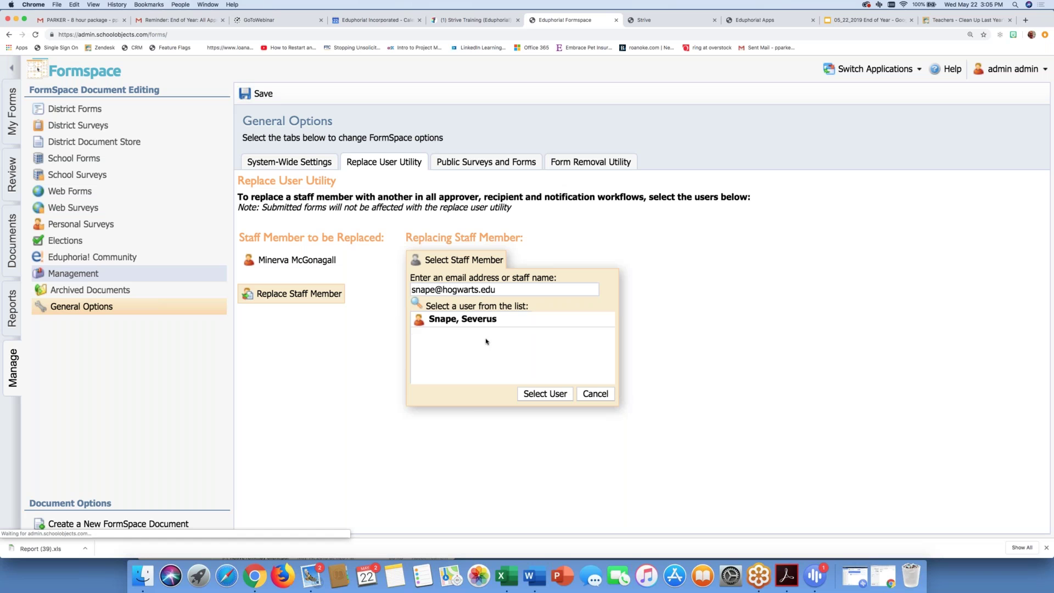
click(486, 323)
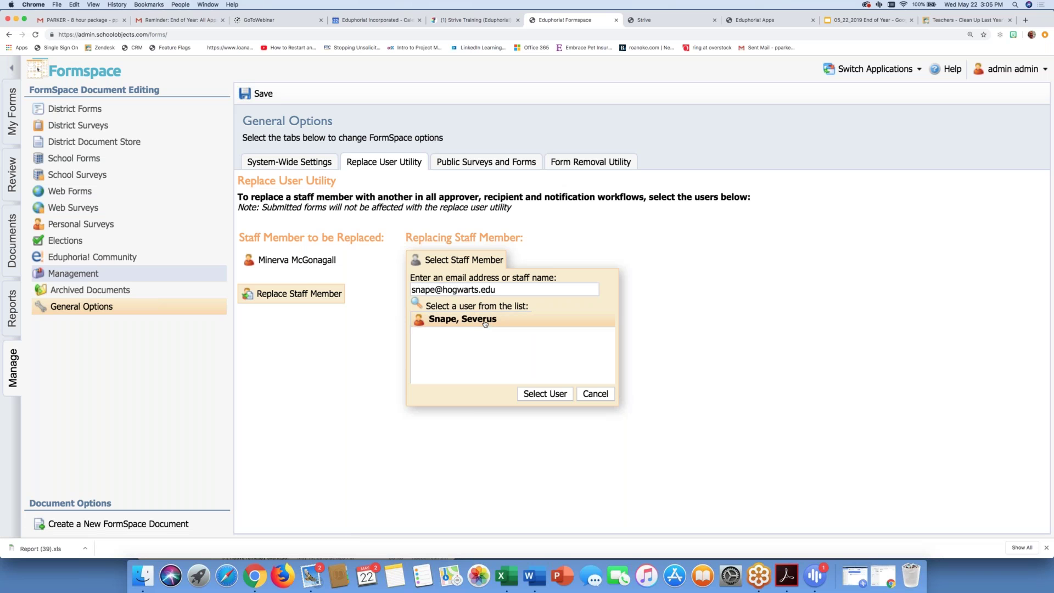
click(541, 394)
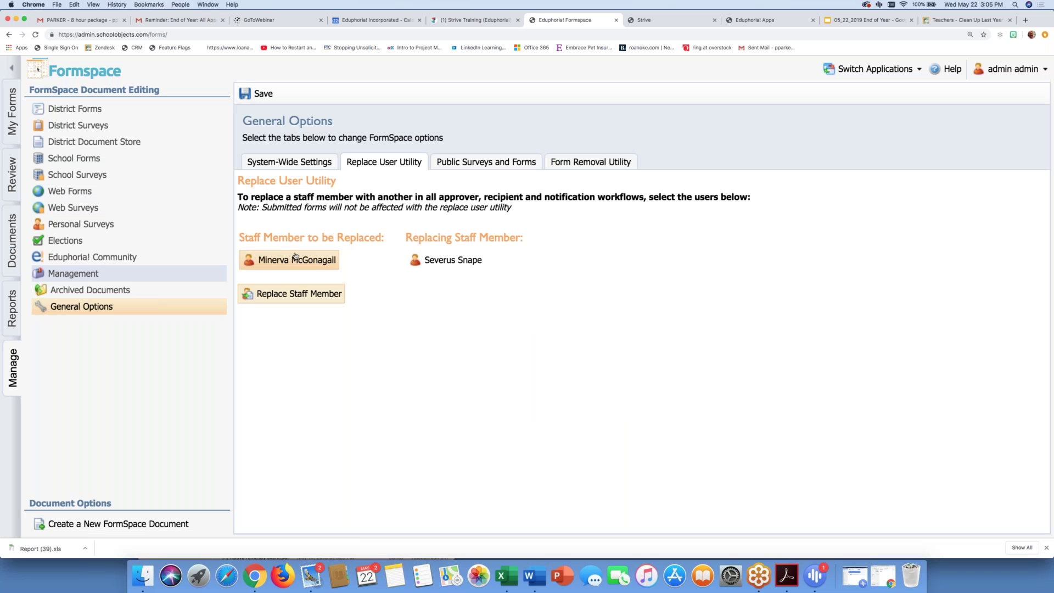
Step: Run the staff replacement across all workflows, confirm it, and dismiss the success message
click(275, 296)
click(597, 82)
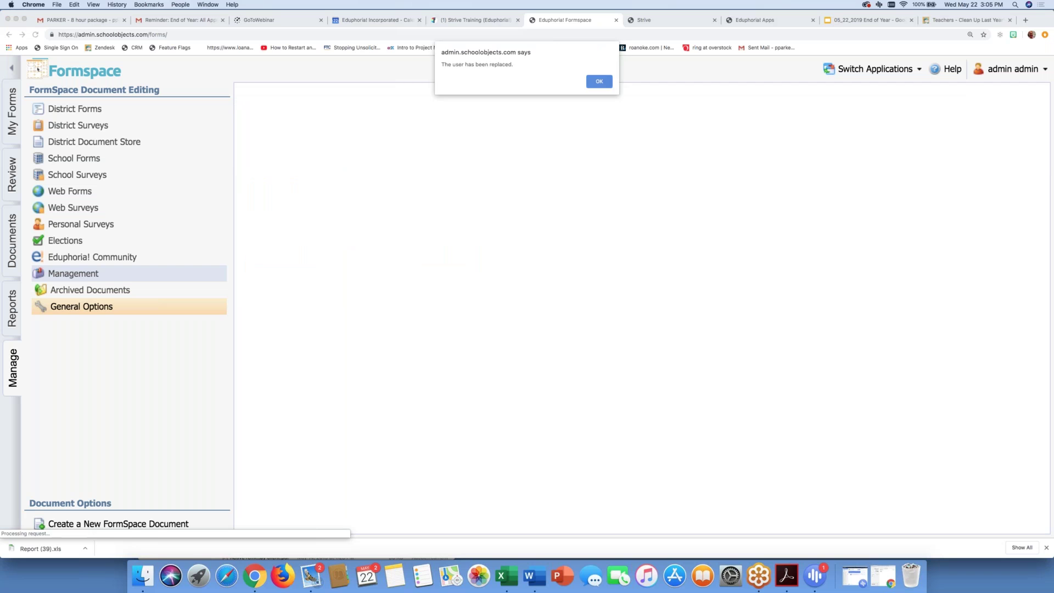
key(Return)
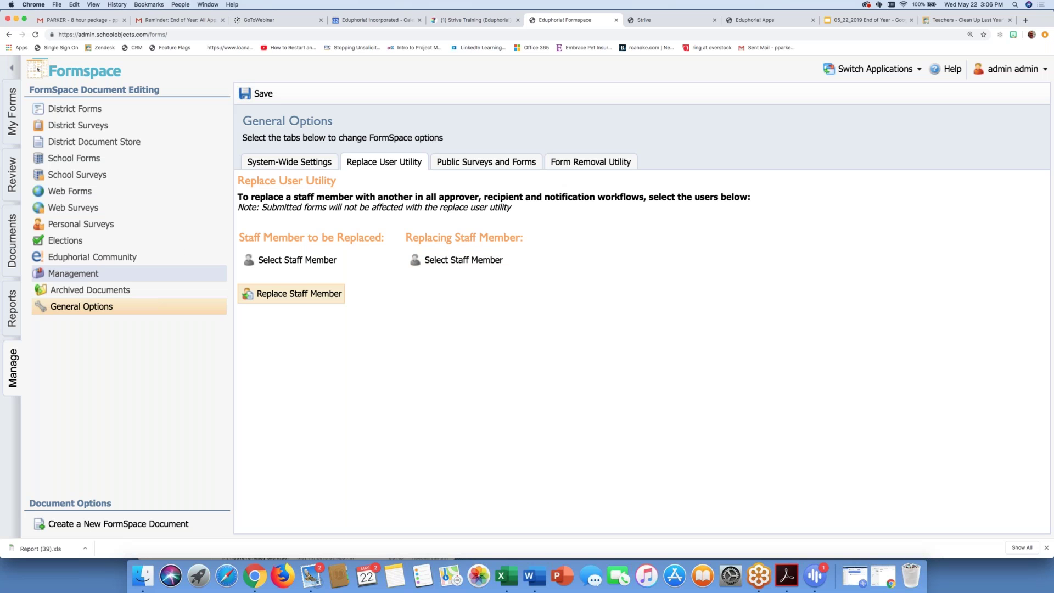
click(105, 292)
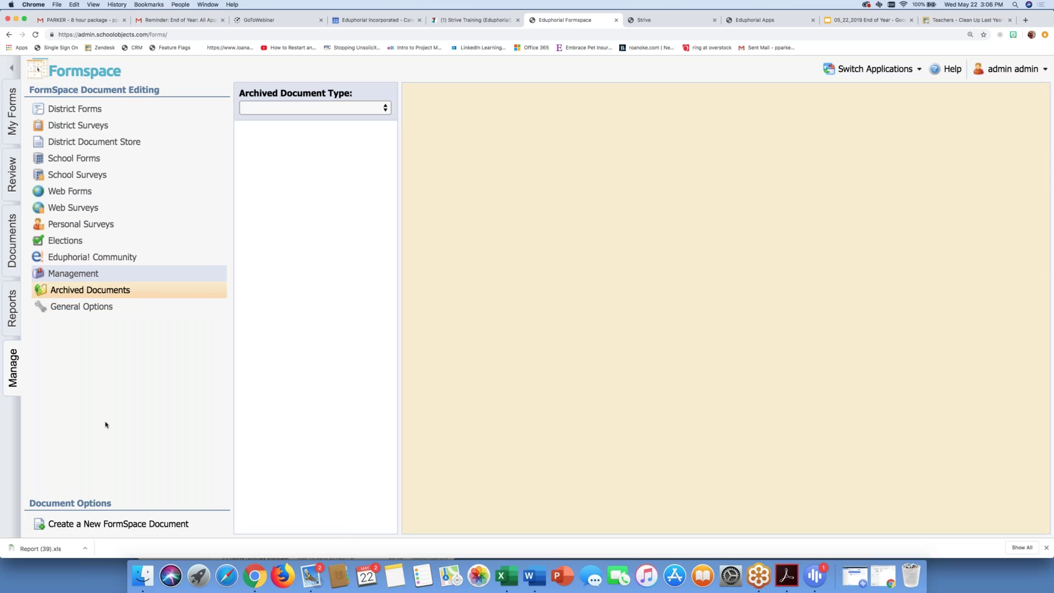
Step: View the archived district forms in the archived documents list
scroll(126, 385, down, 1)
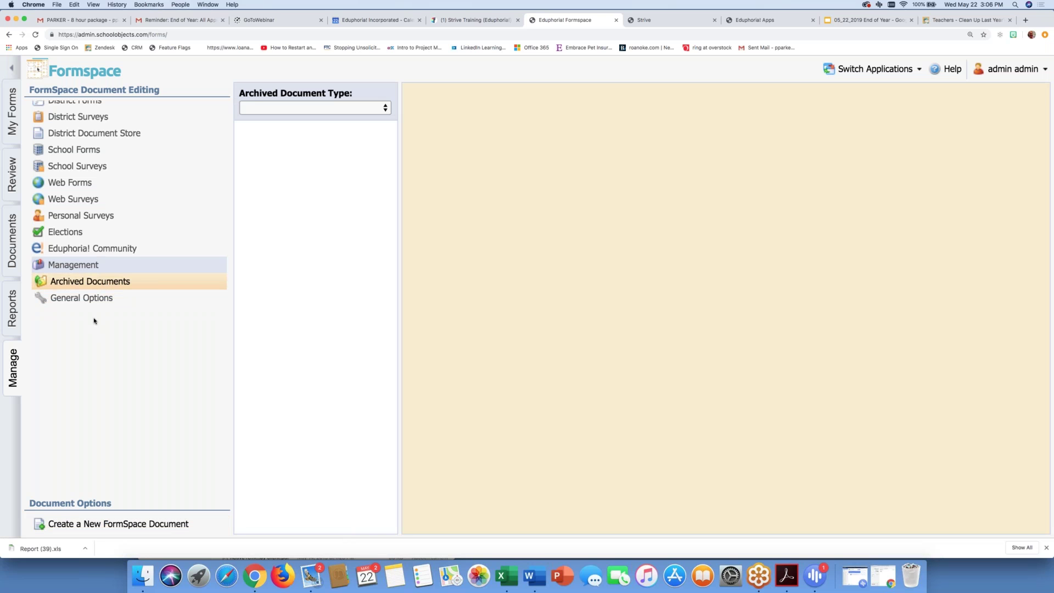
click(289, 110)
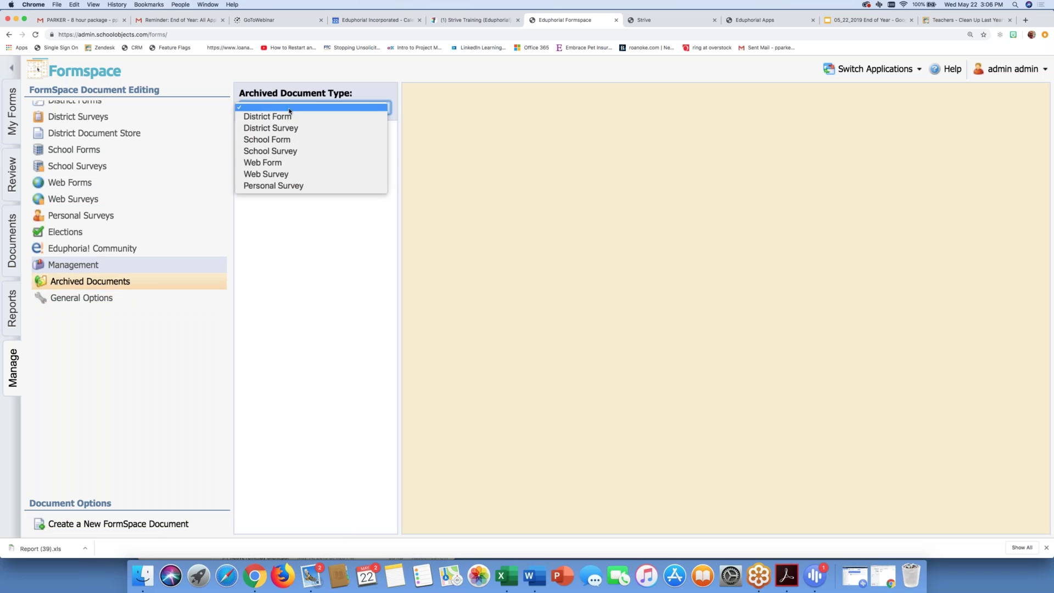
click(290, 117)
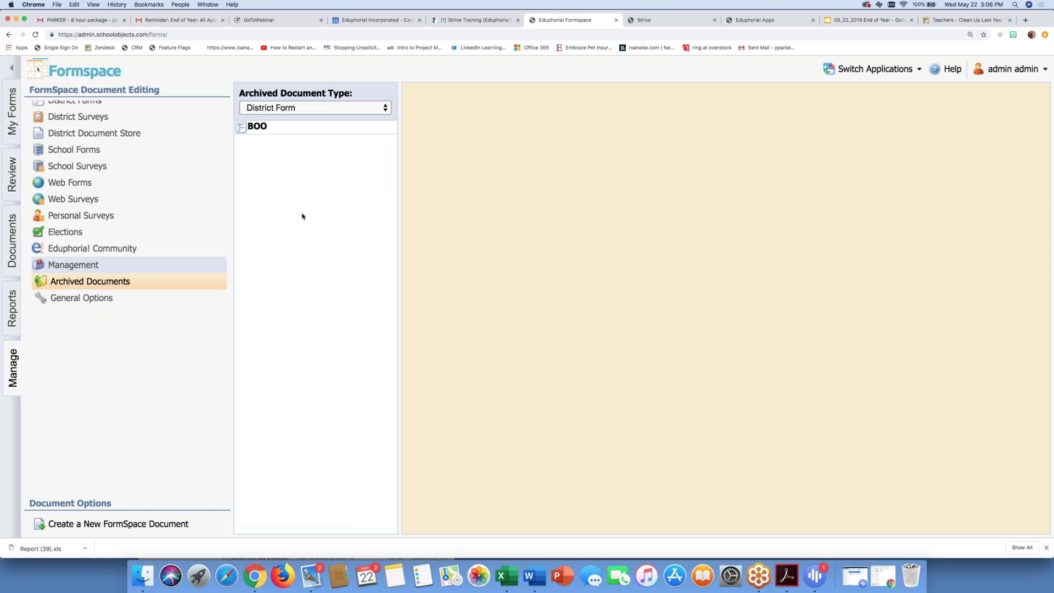
scroll(114, 129, up, 1)
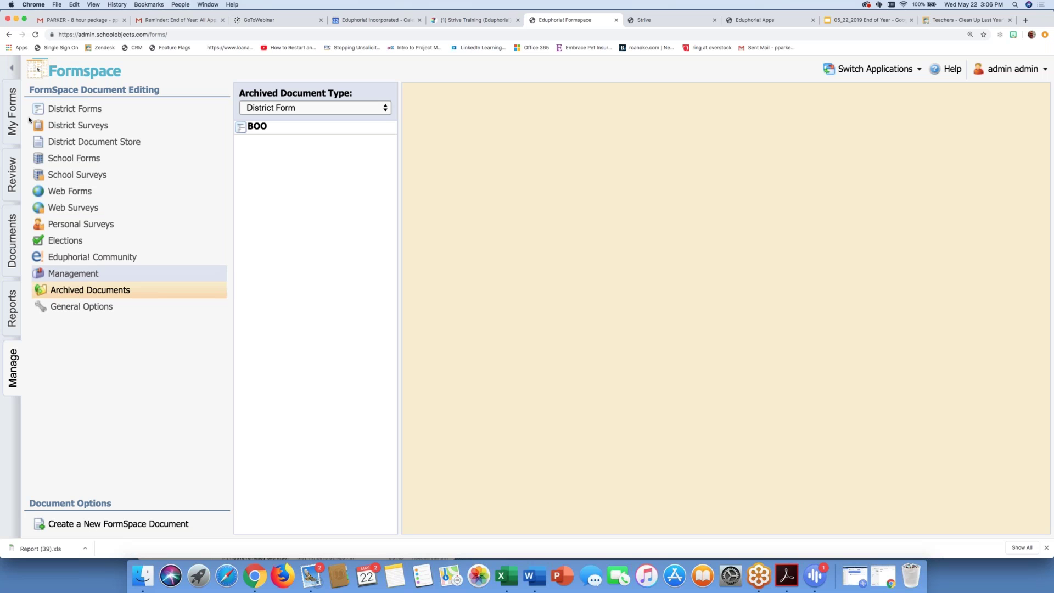
Step: Expand District Forms > General Forms to list all its forms
click(67, 113)
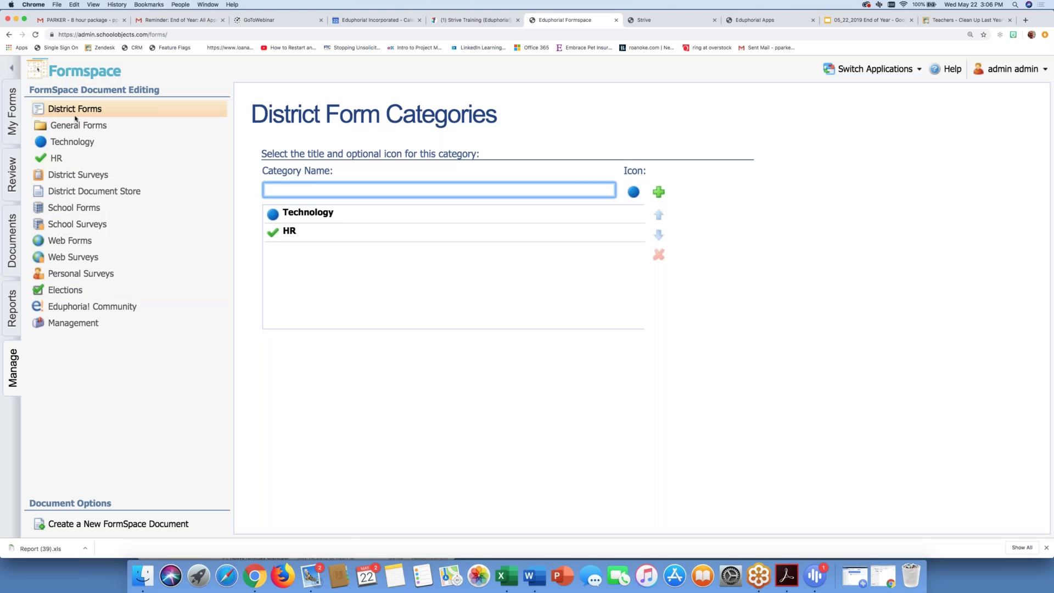
click(76, 120)
click(75, 126)
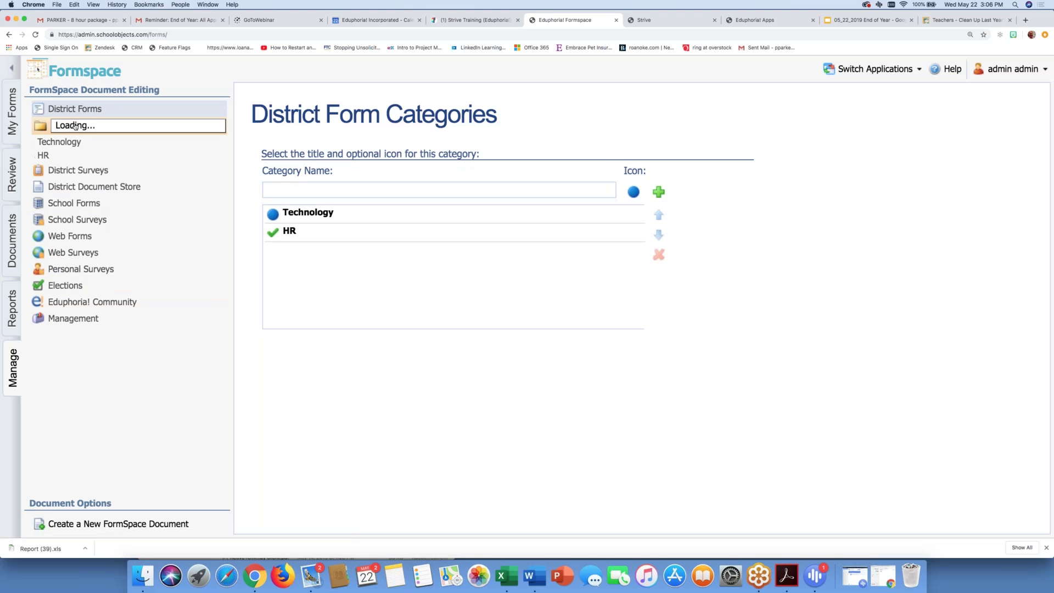
scroll(76, 126, down, 5)
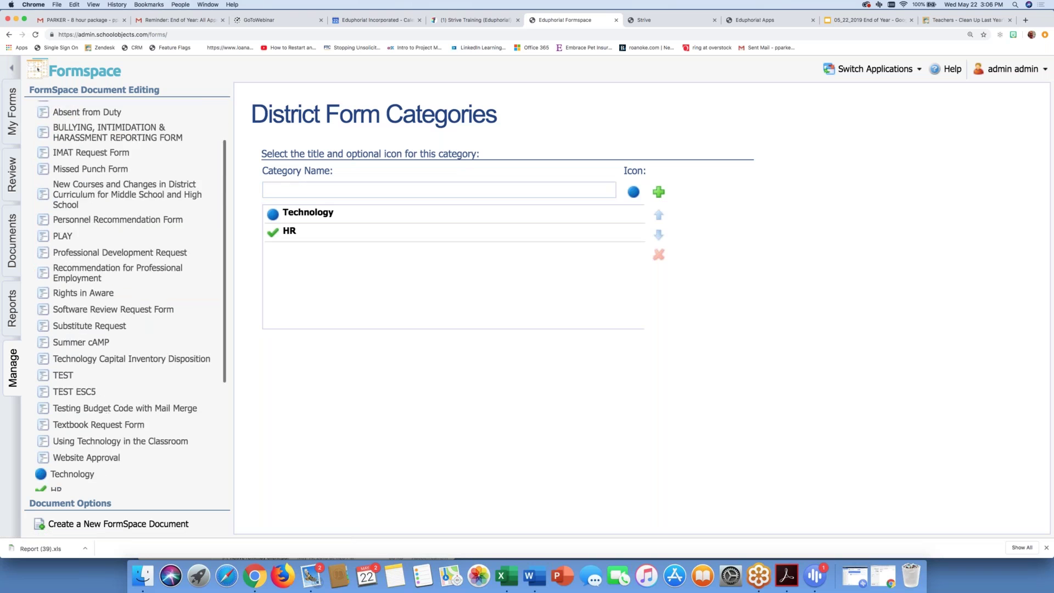
scroll(75, 126, up, 4)
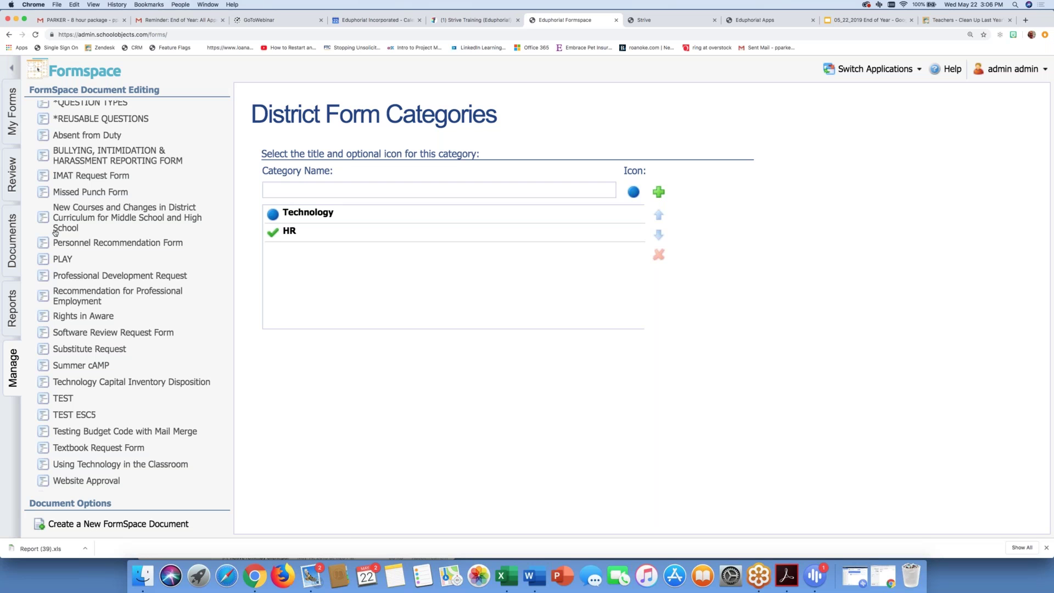
Step: Archive the PLAY form from its Draft status dropdown and confirm both prompts
click(59, 261)
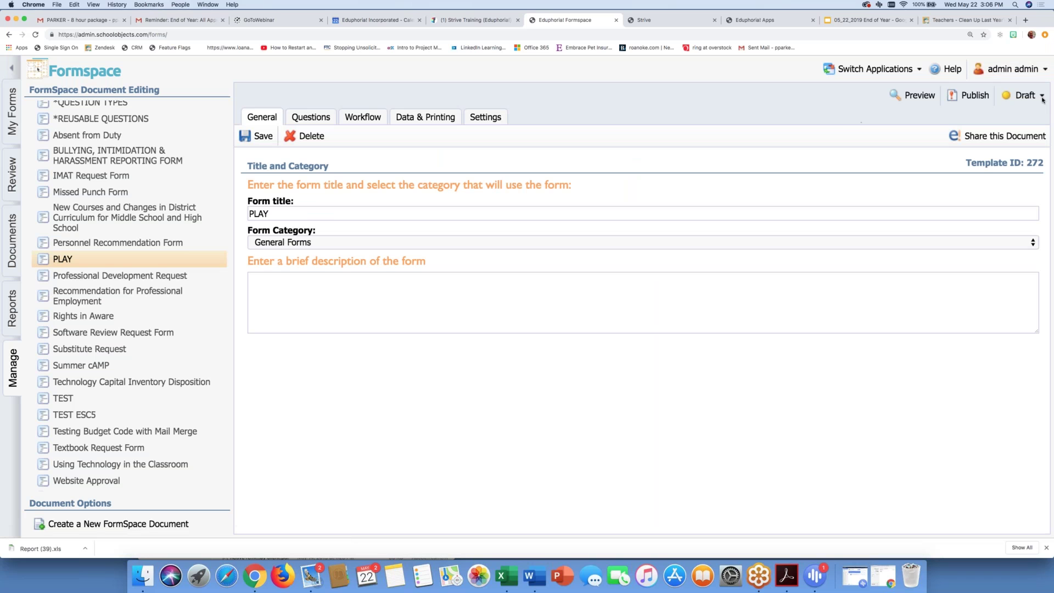
click(1024, 97)
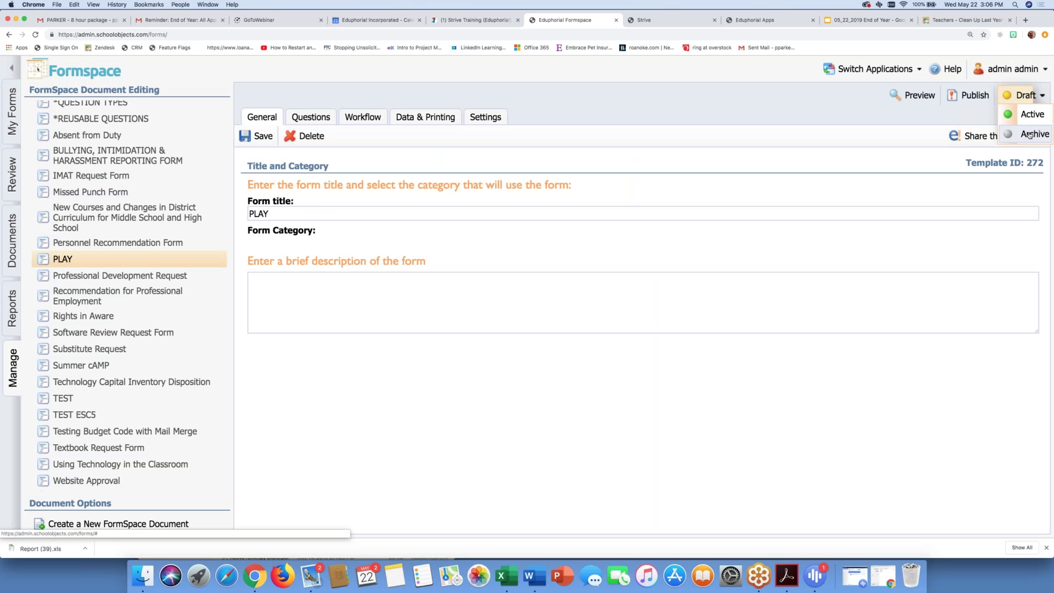
click(1030, 135)
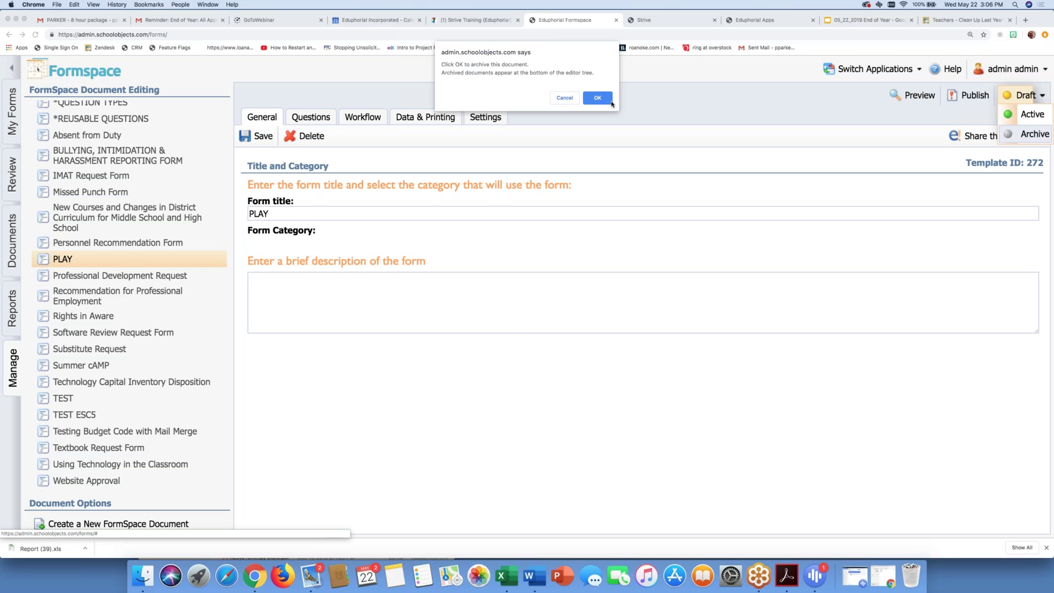
click(601, 98)
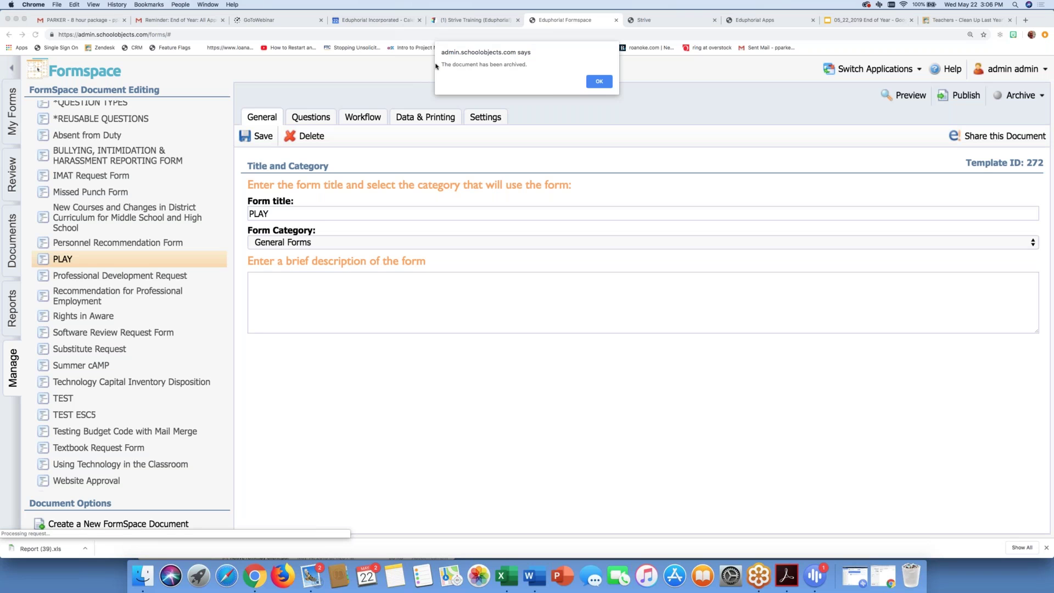
click(600, 82)
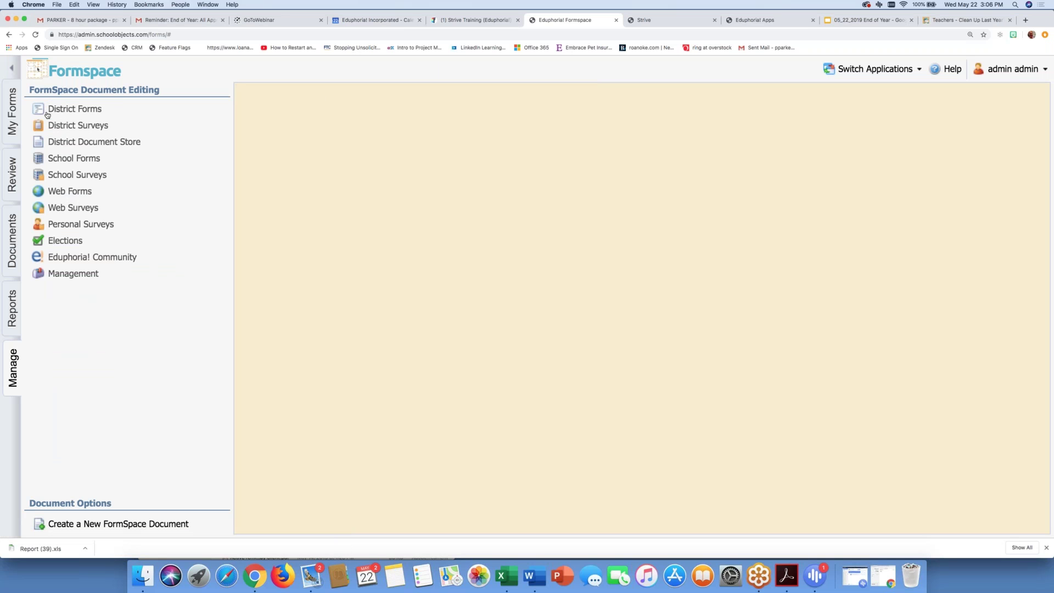
Step: Open the TEST form from District Forms > General Forms
click(65, 117)
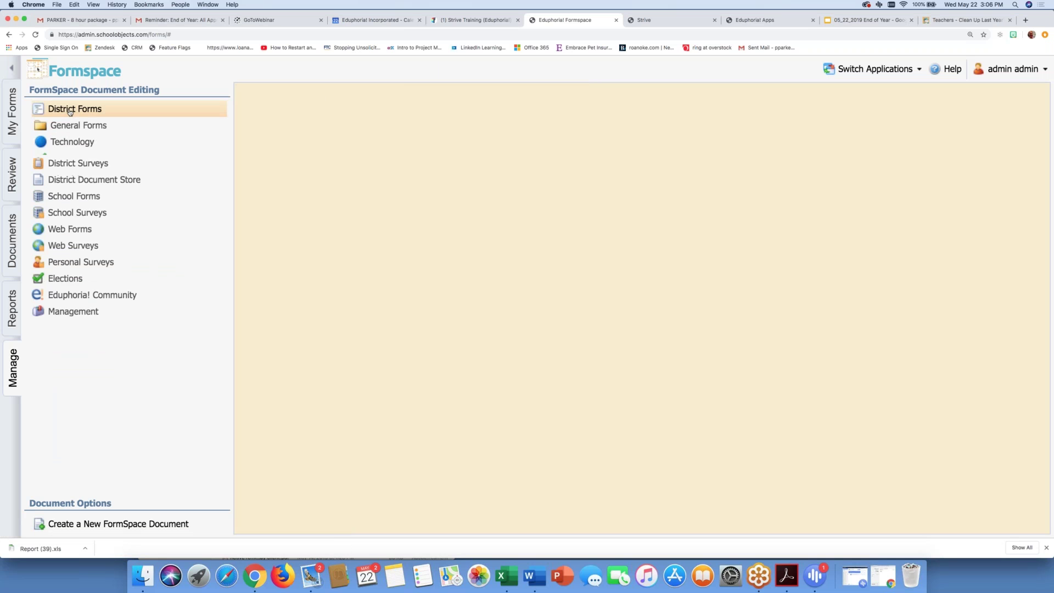
click(72, 127)
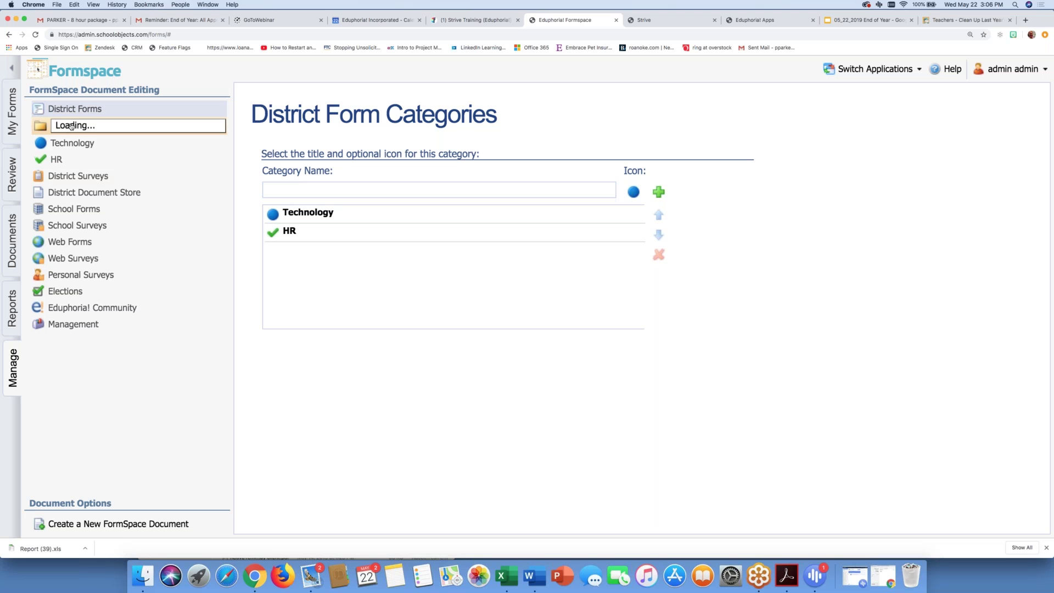
click(51, 423)
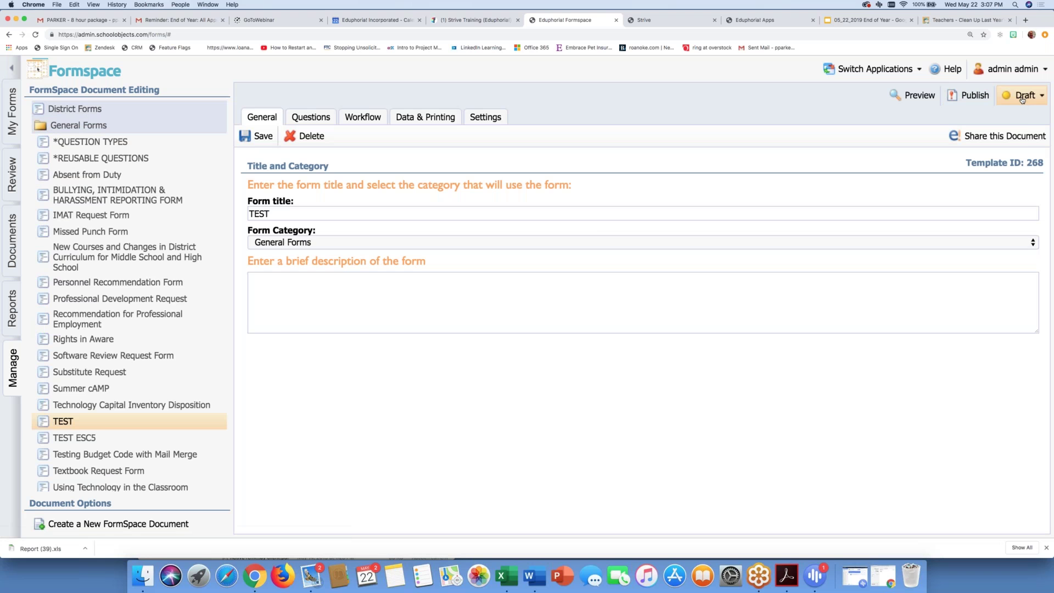
Step: Archive TEST via its status dropdown, confirm both prompts, and reload the page
click(1026, 95)
click(1035, 133)
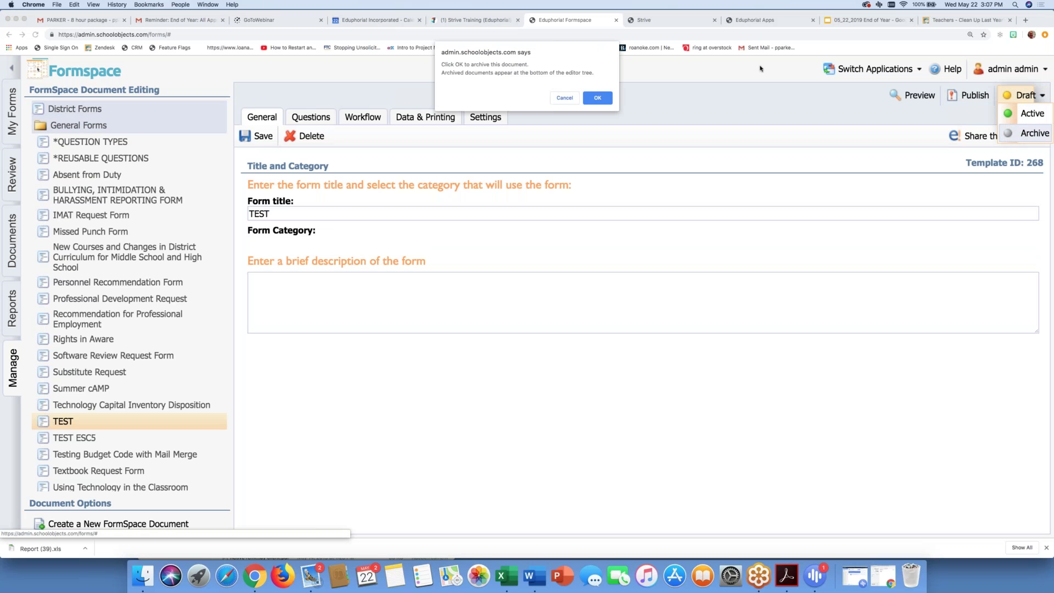
click(598, 99)
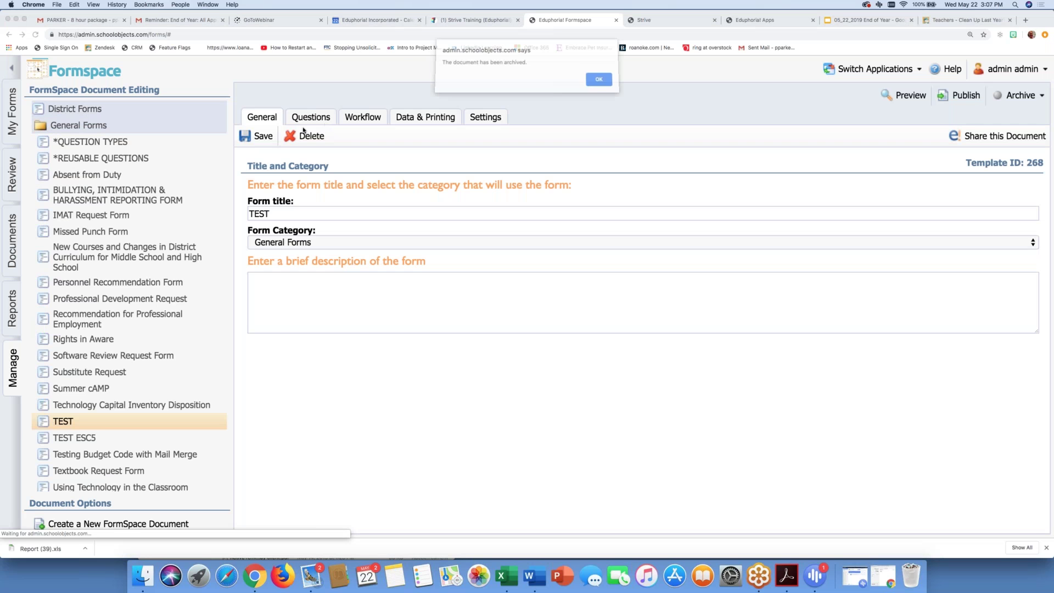
click(600, 81)
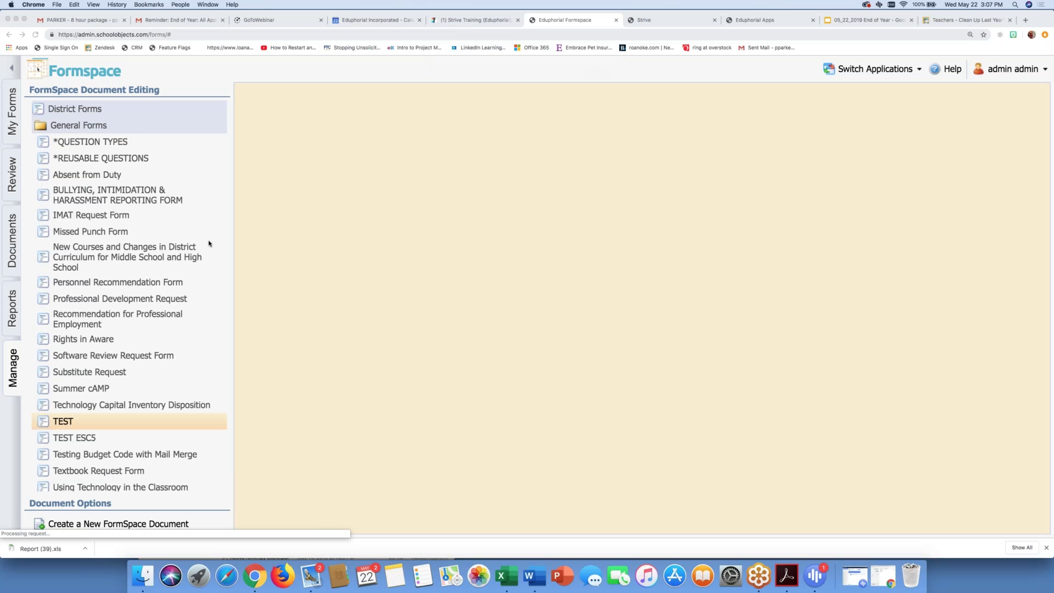
click(8, 380)
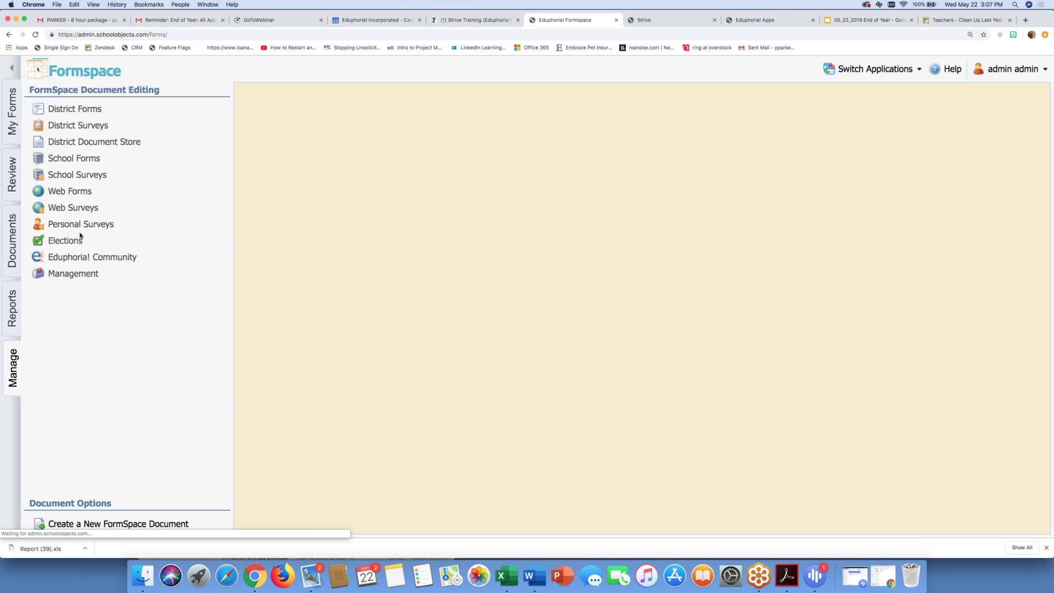
Step: List the archived District Form documents under Management and view the PLAY form's details
click(73, 275)
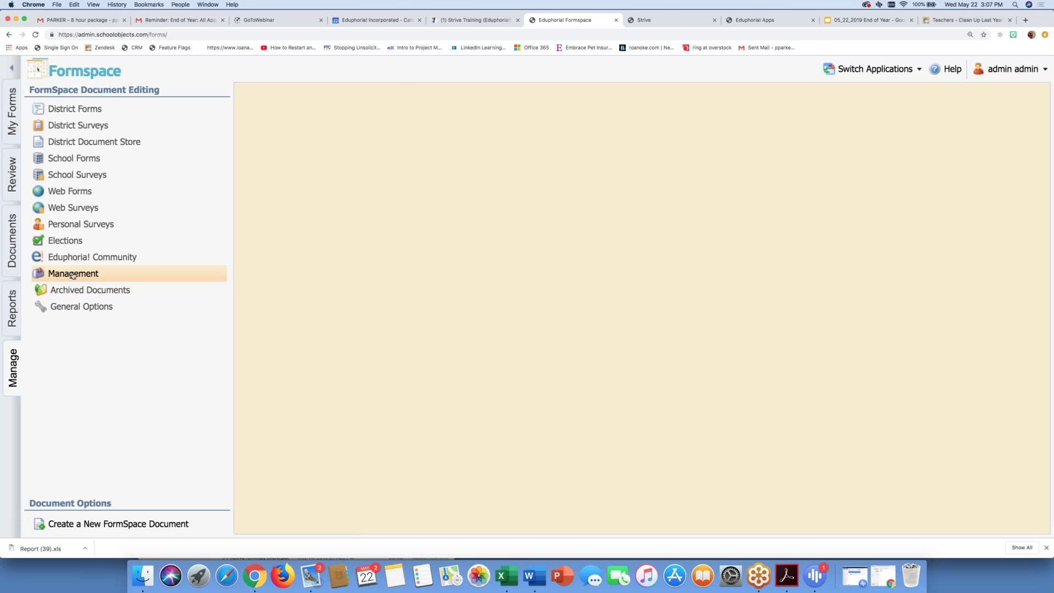
click(72, 291)
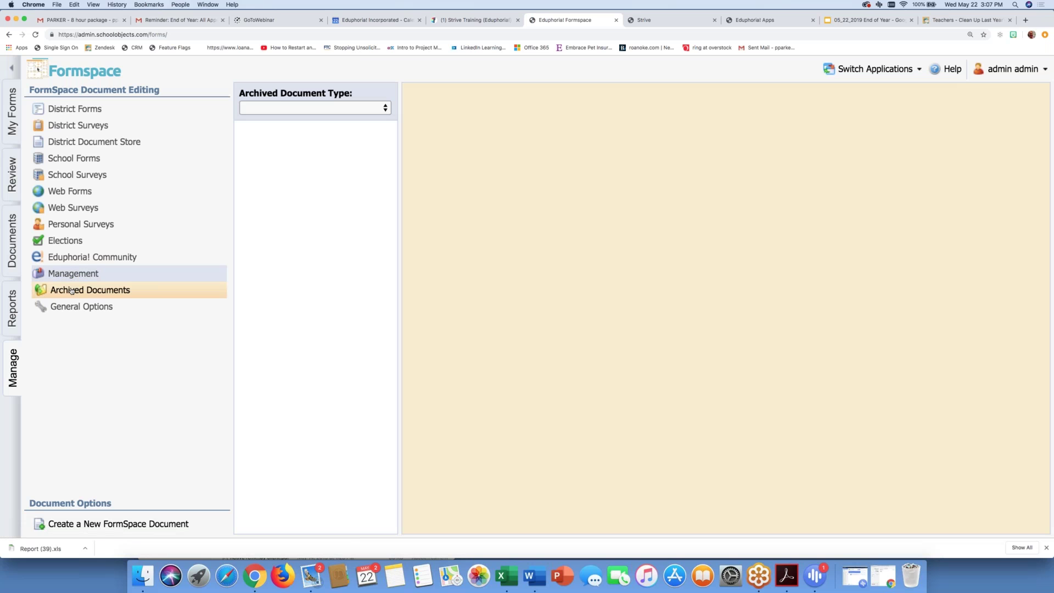
click(286, 107)
click(284, 119)
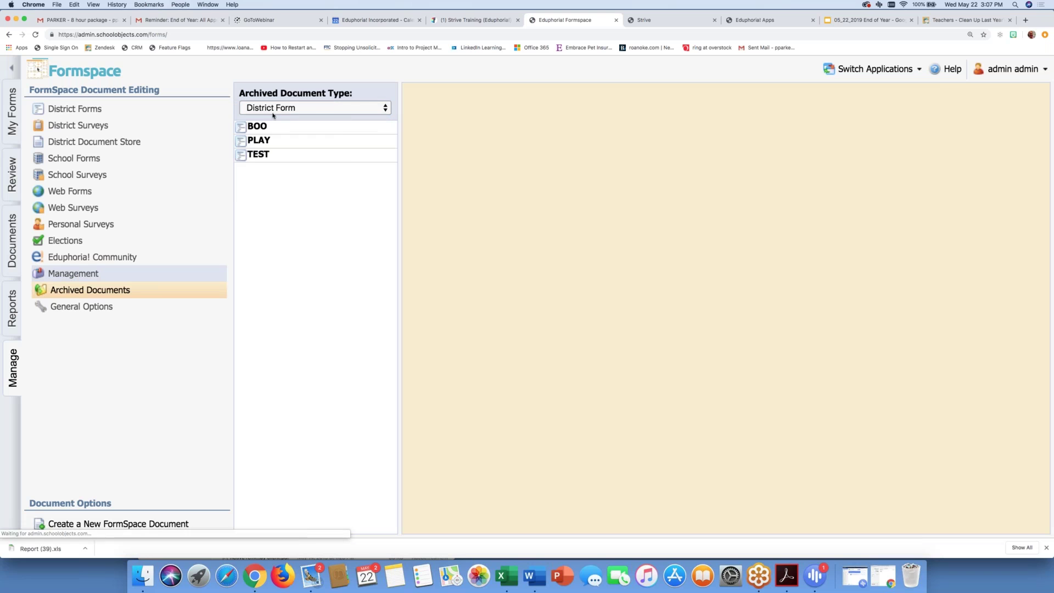
click(264, 142)
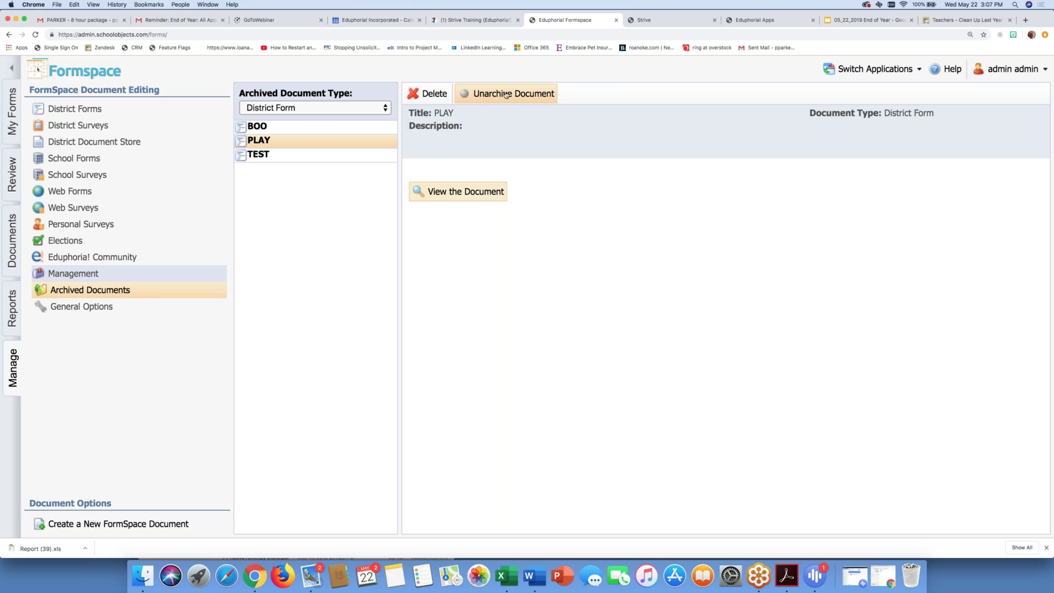
Step: Return to the End of Year presentation and advance to the Facilities&Events and Helpdesk slide
click(893, 22)
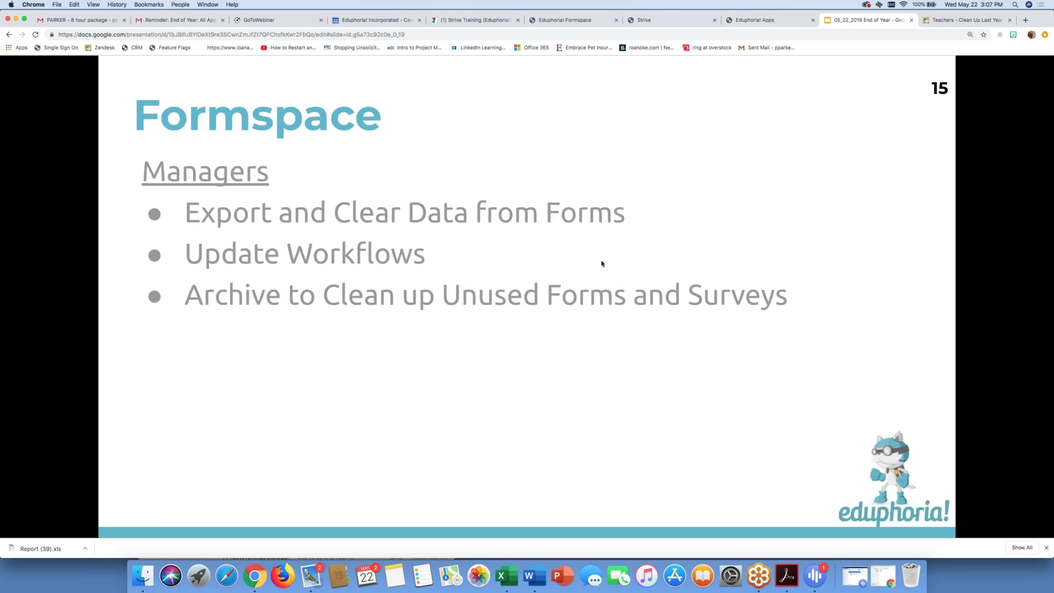
key(Right)
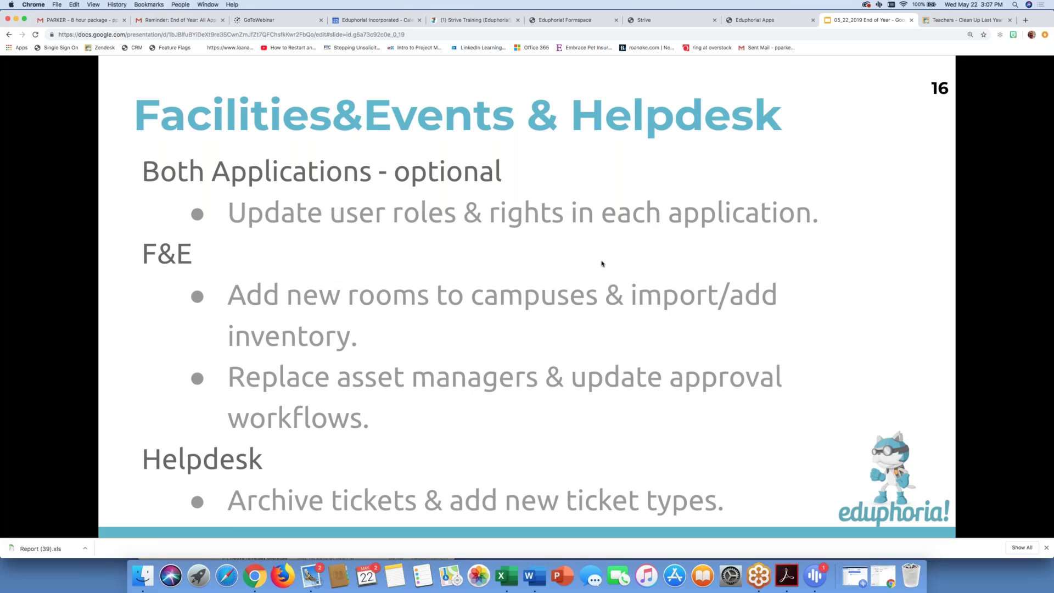